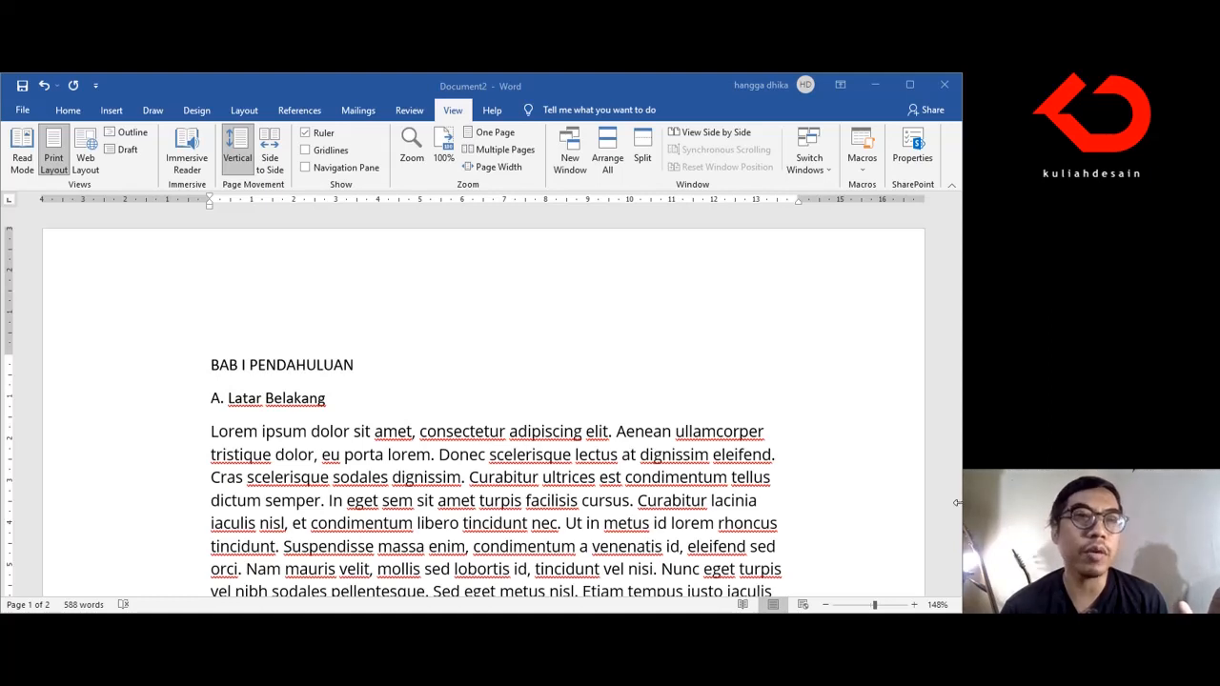
# Step: Review the document from the BAB I PENDAHULUAN heading through the end of section C. Sasaran
pyautogui.click(72, 114)
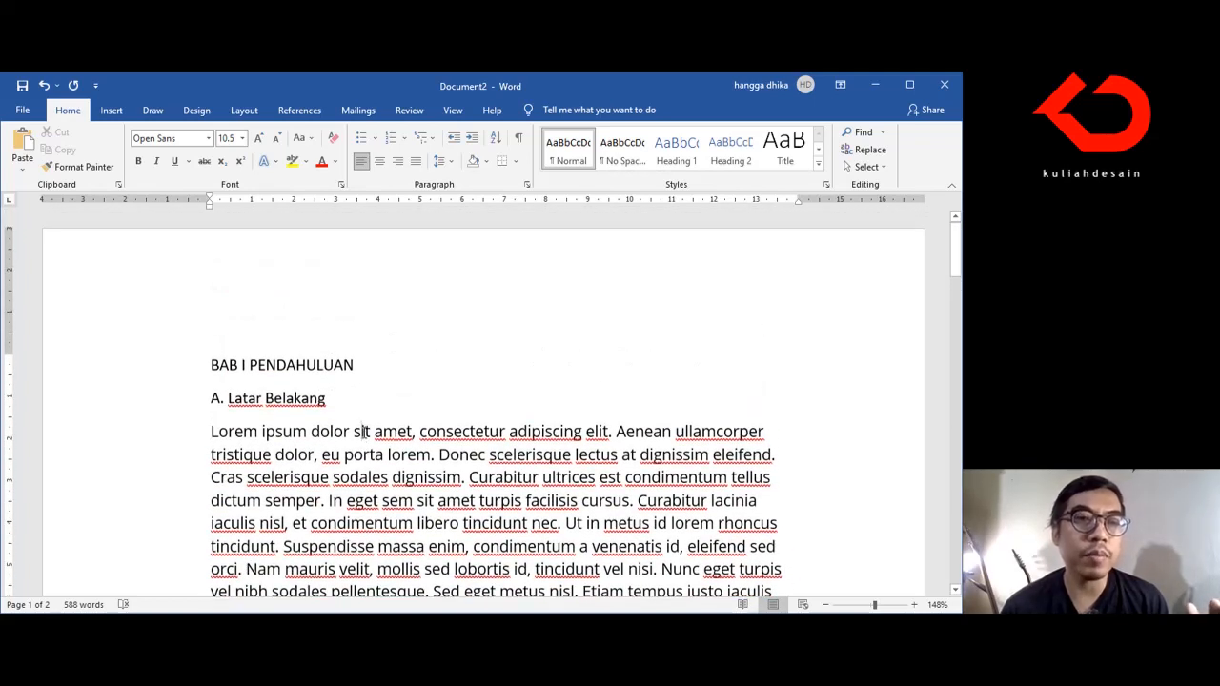
pyautogui.scroll(-3, 363, 431)
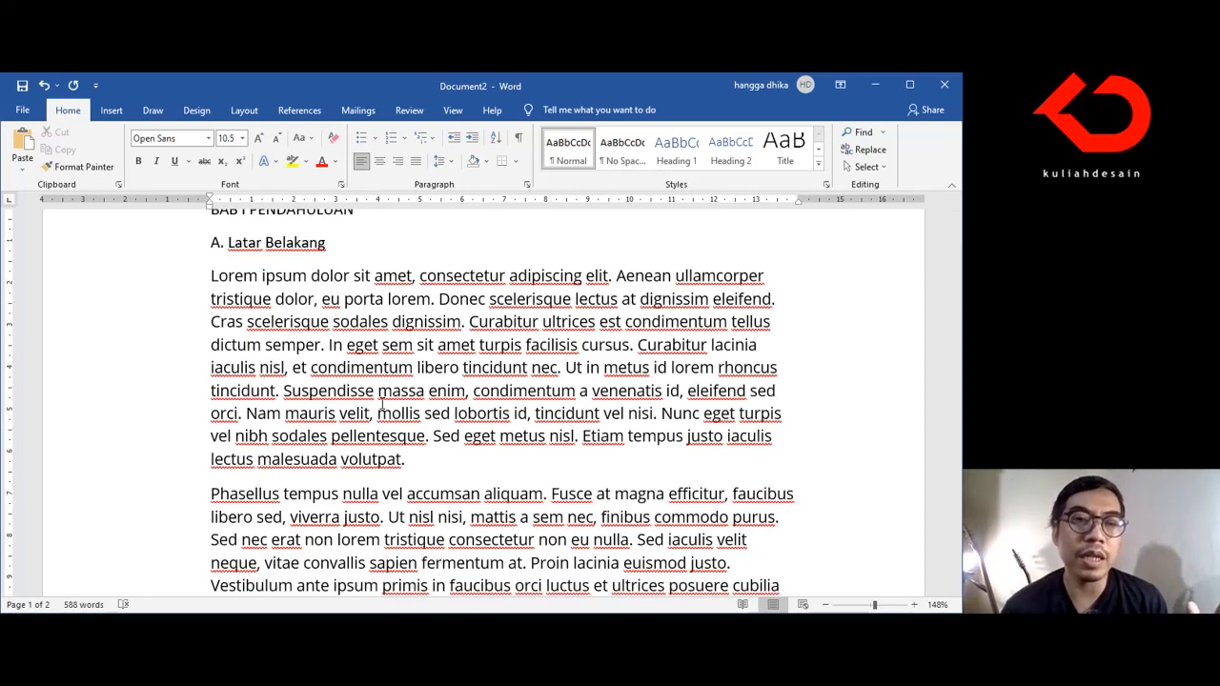
pyautogui.scroll(1, 382, 404)
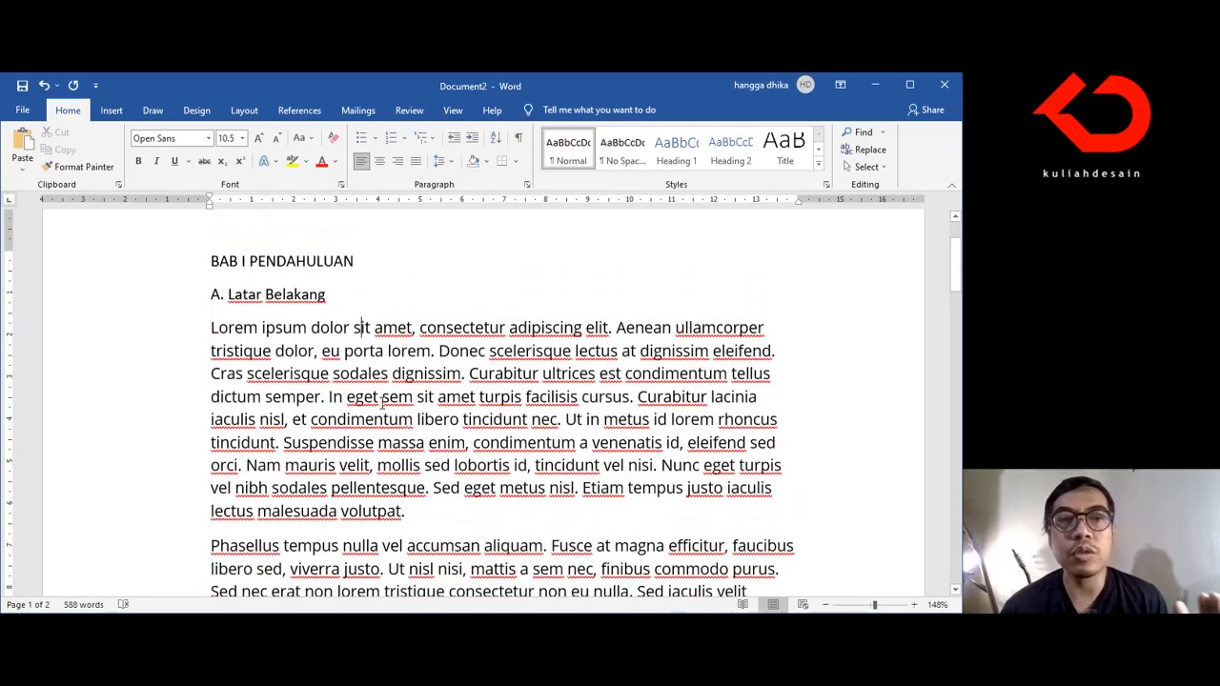
pyautogui.scroll(-2, 382, 404)
pyautogui.scroll(-12, 382, 404)
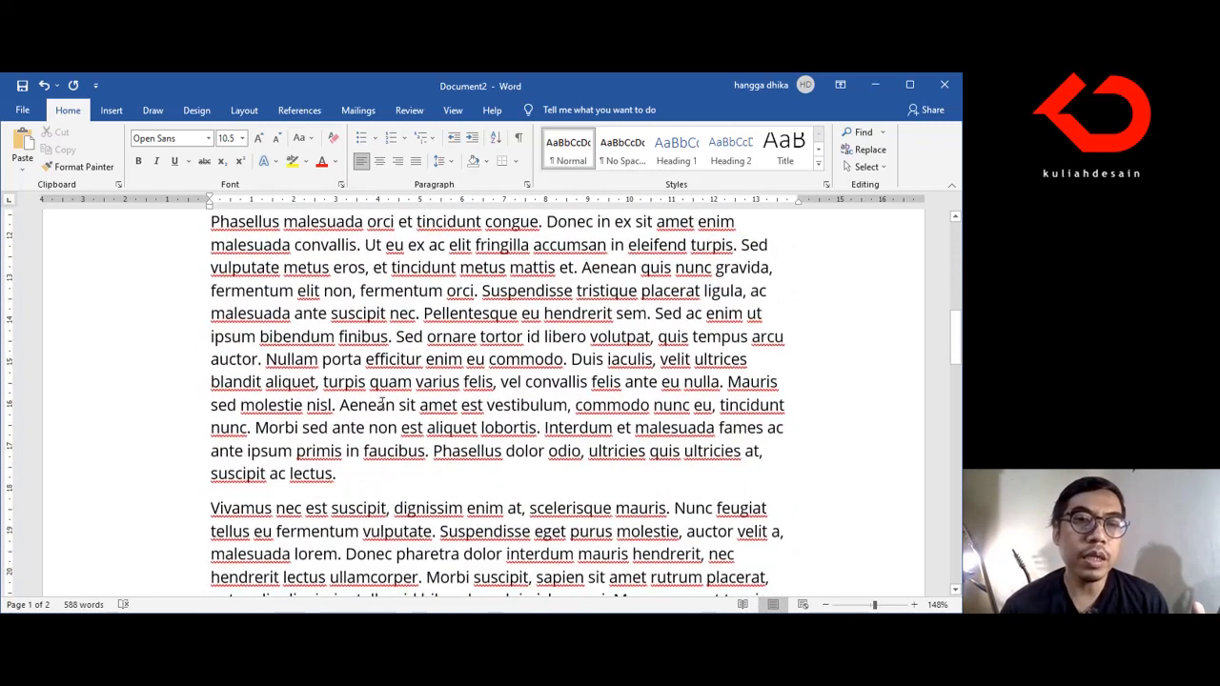
pyautogui.scroll(-9, 382, 404)
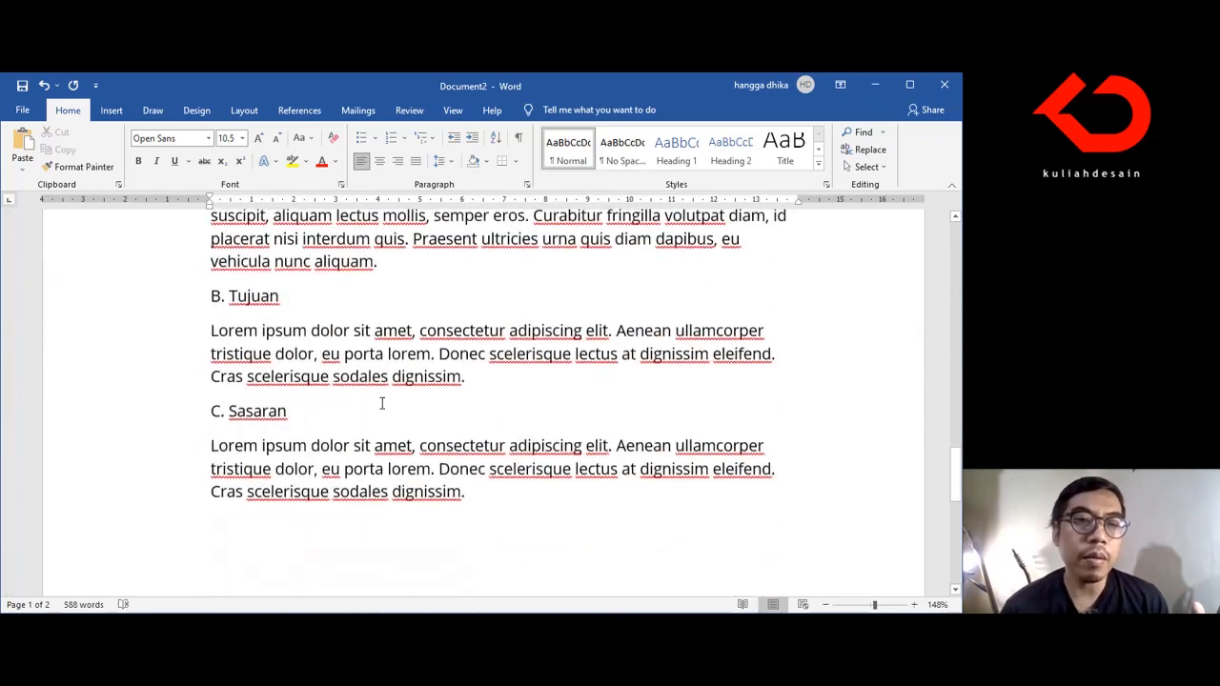
pyautogui.scroll(-3, 325, 355)
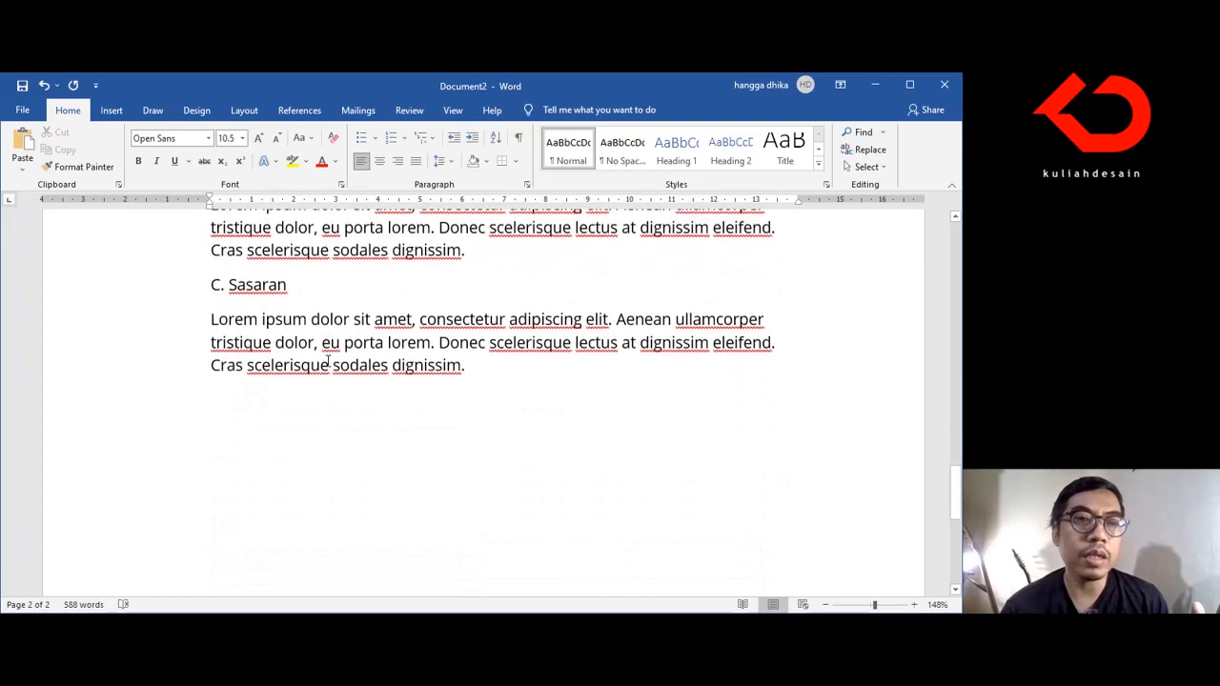
pyautogui.scroll(1, 324, 360)
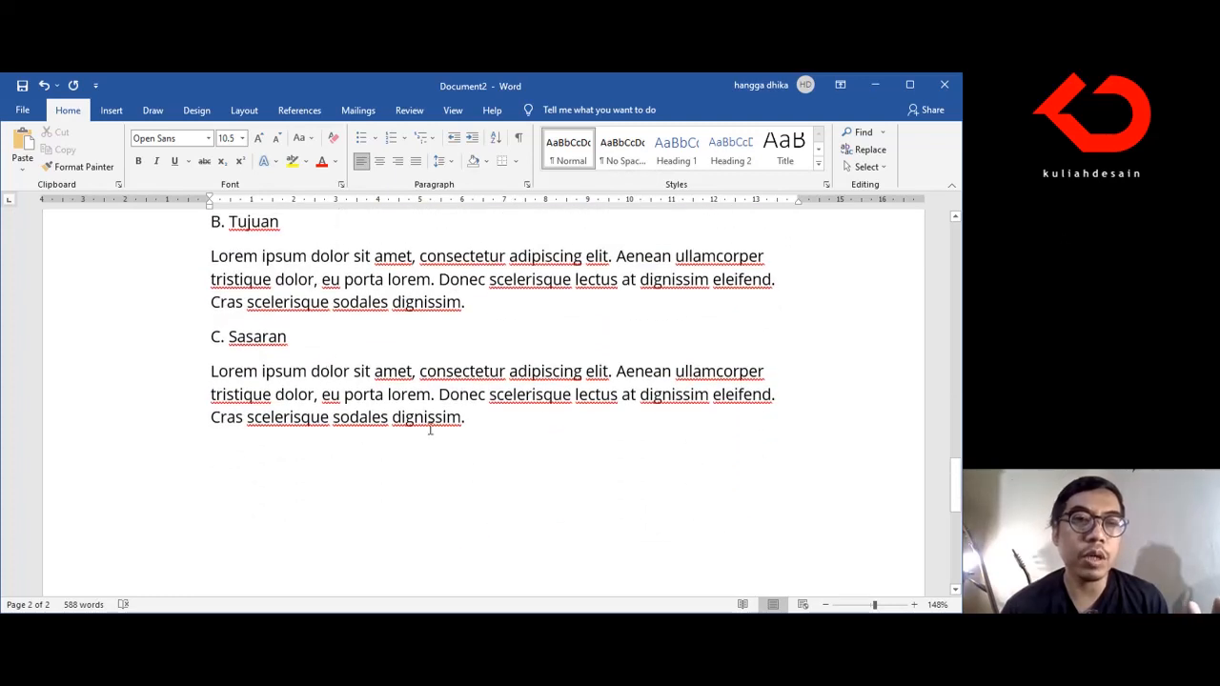
# Step: Add the chapter heading "BAB II TINJAUAN PUSTAKA" on a new line after the Sasaran paragraph, followed by an empty paragraph
pyautogui.click(489, 429)
pyautogui.press('Return')
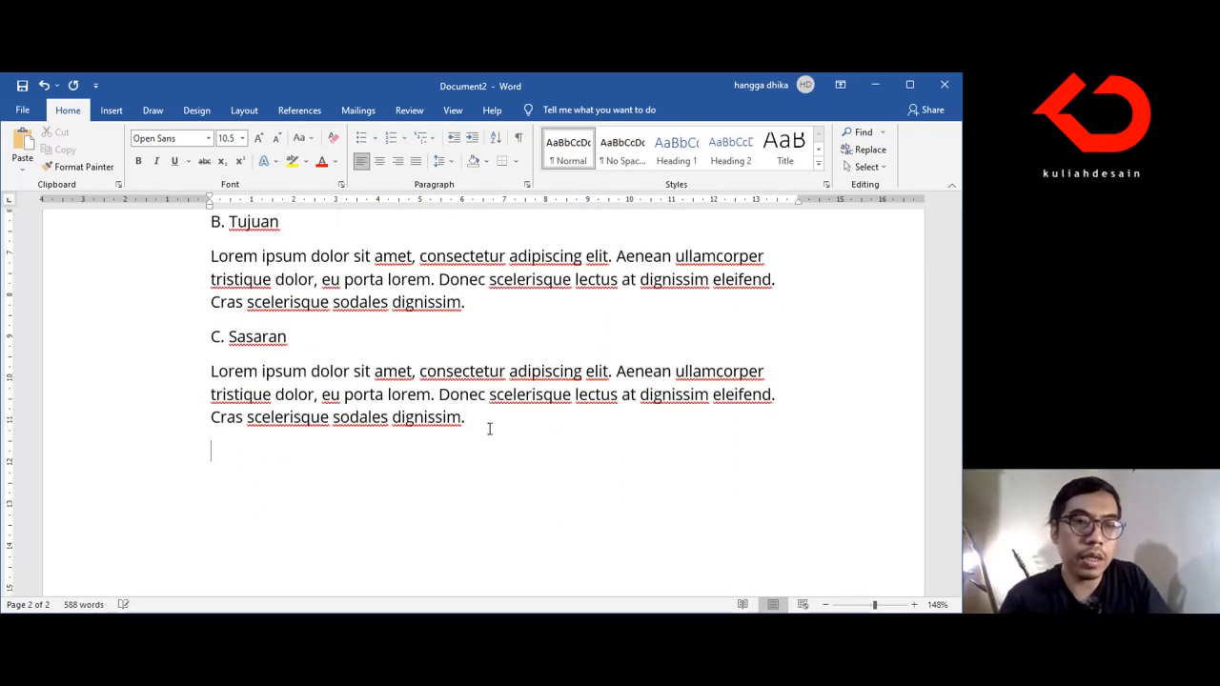
pyautogui.write('BAB ')
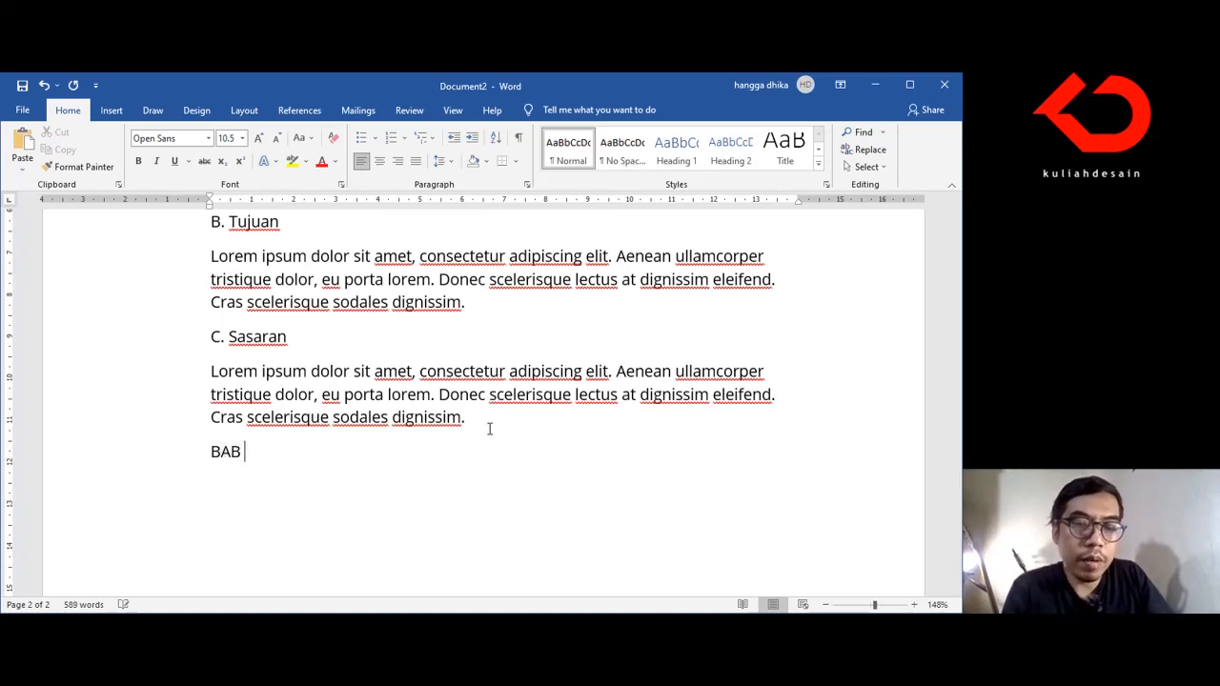
pyautogui.write('II T')
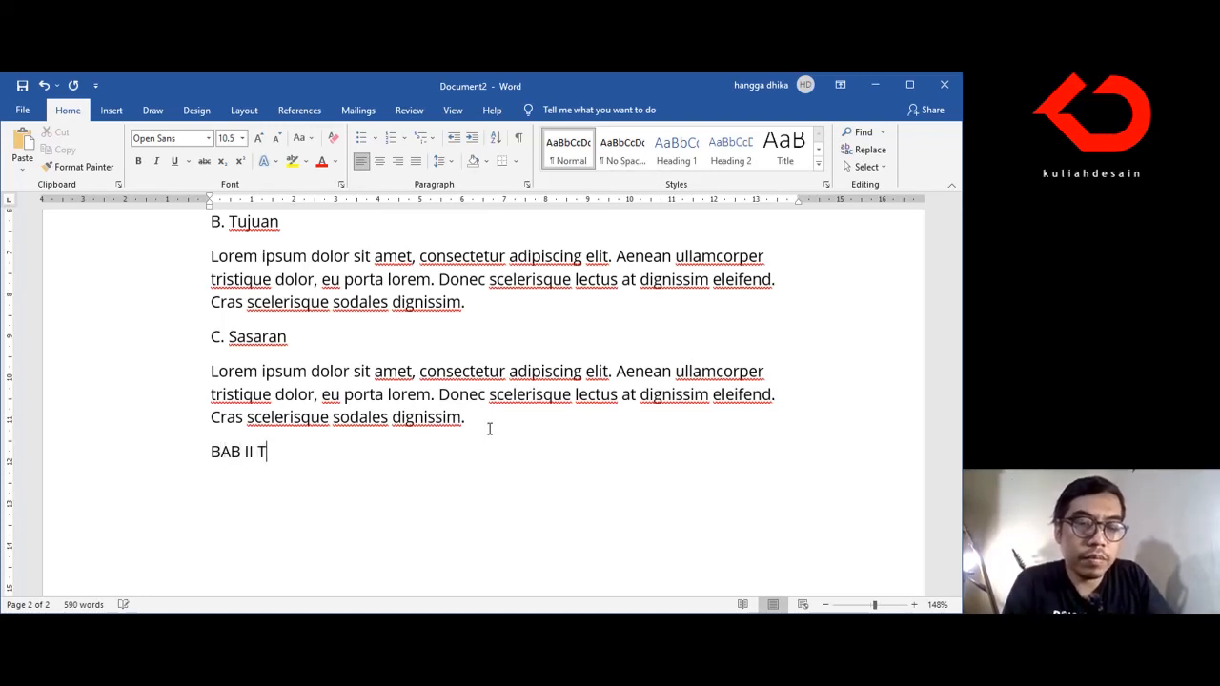
pyautogui.write('INJAUAN PUSTAKA')
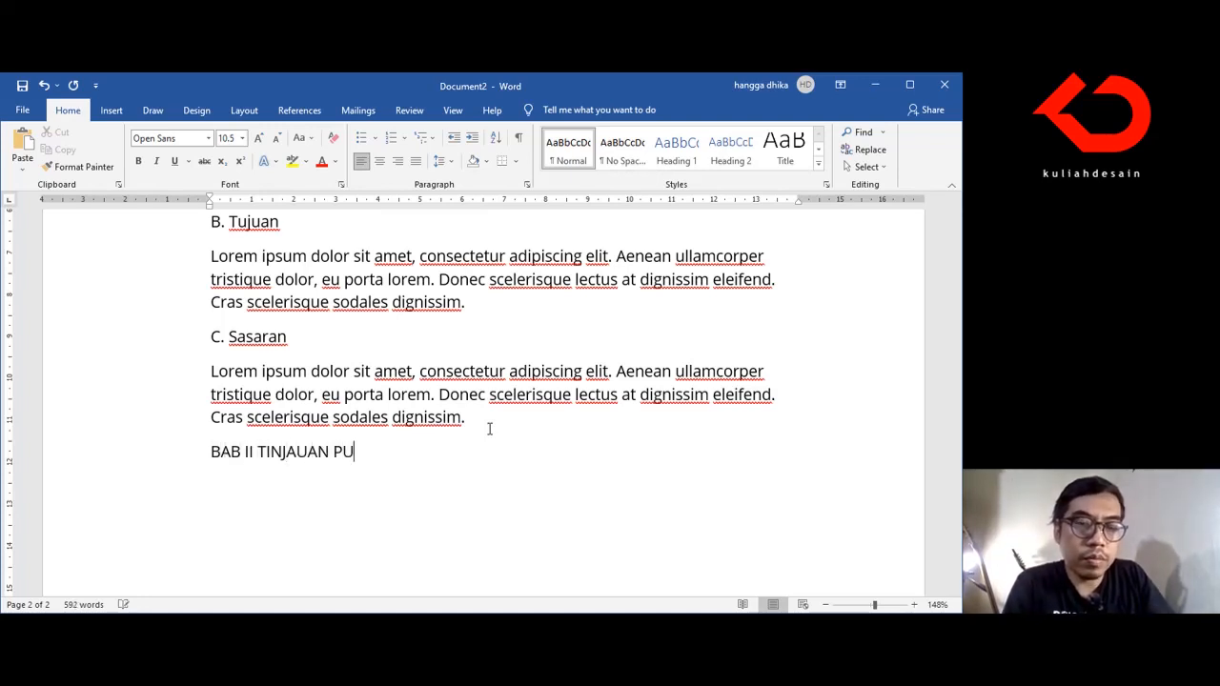
pyautogui.press('Return')
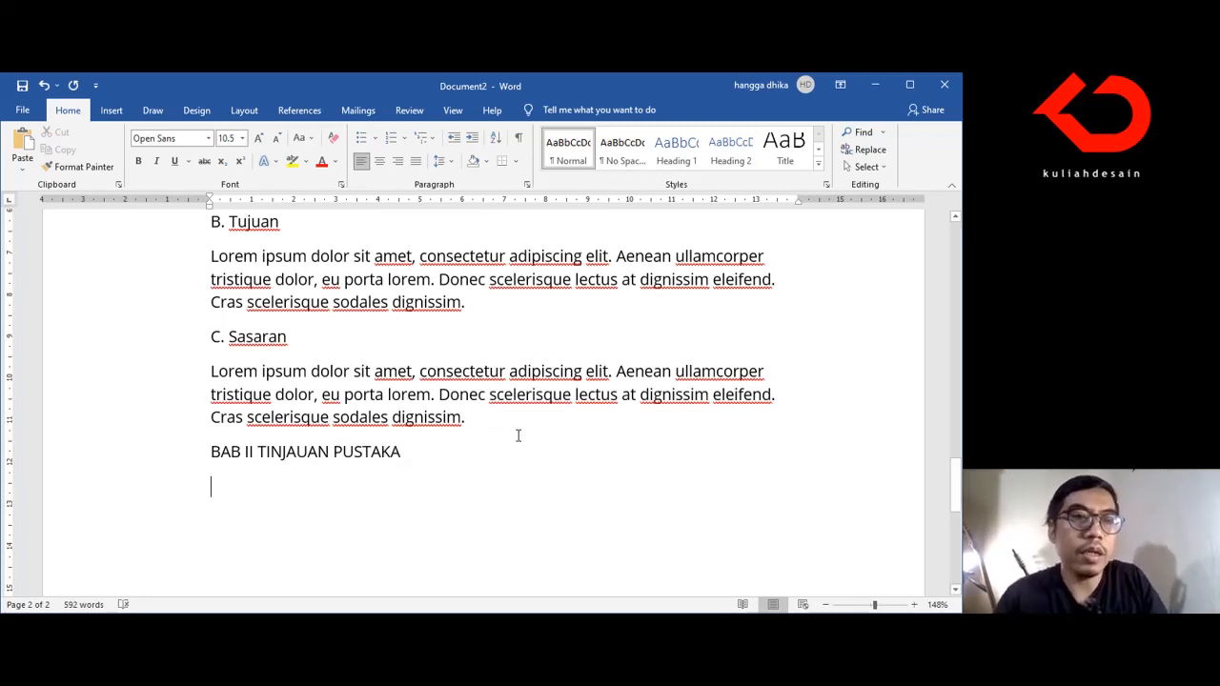
# Step: Copy all body paragraphs of section A. Latar Belakang and paste them below the BAB II TINJAUAN PUSTAKA heading
pyautogui.scroll(15, 489, 428)
pyautogui.scroll(5, 519, 434)
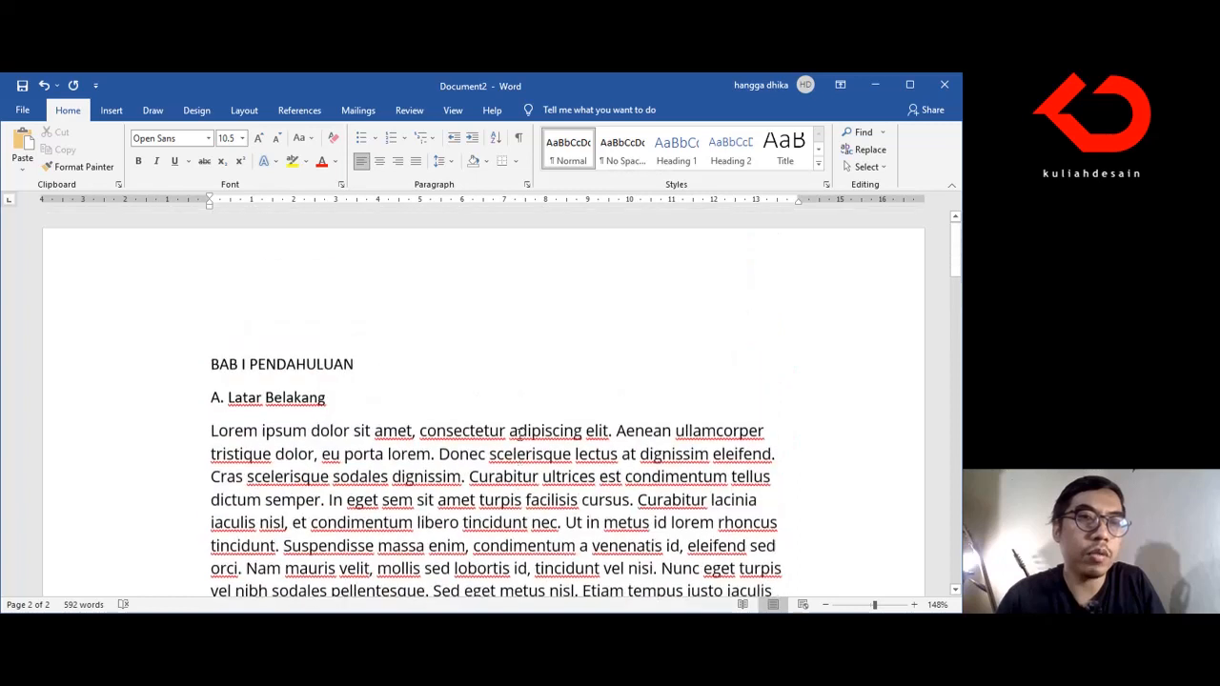
pyautogui.moveTo(213, 434); pyautogui.dragTo(402, 508)
pyautogui.press('Delete')
pyautogui.scroll(-3, 429, 479)
pyautogui.scroll(1, 378, 336)
pyautogui.click(376, 345)
pyautogui.hotkey('ctrl', 'v')
# Step: Append "Proses desain terdiri dari tiga tahapan yaitu divergen, transformasi dan konvergen." to the first paragraph under A. Latar Belakang
pyautogui.scroll(10, 373, 350)
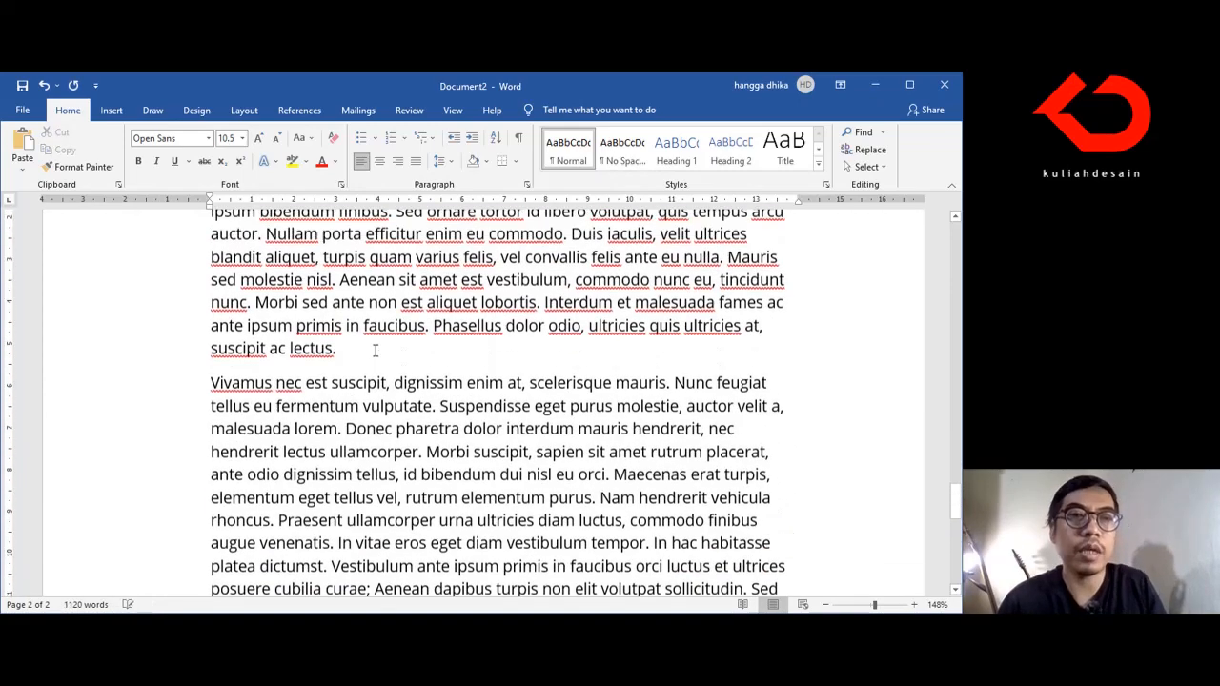
pyautogui.scroll(12, 375, 351)
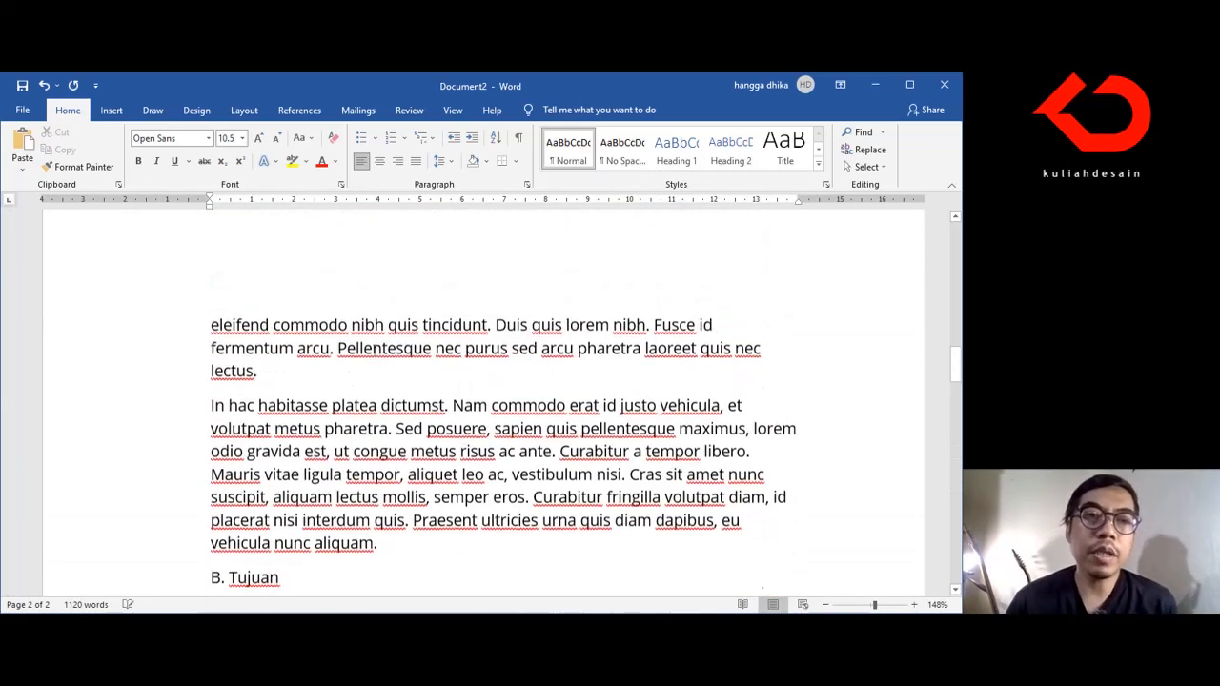
pyautogui.scroll(10, 376, 352)
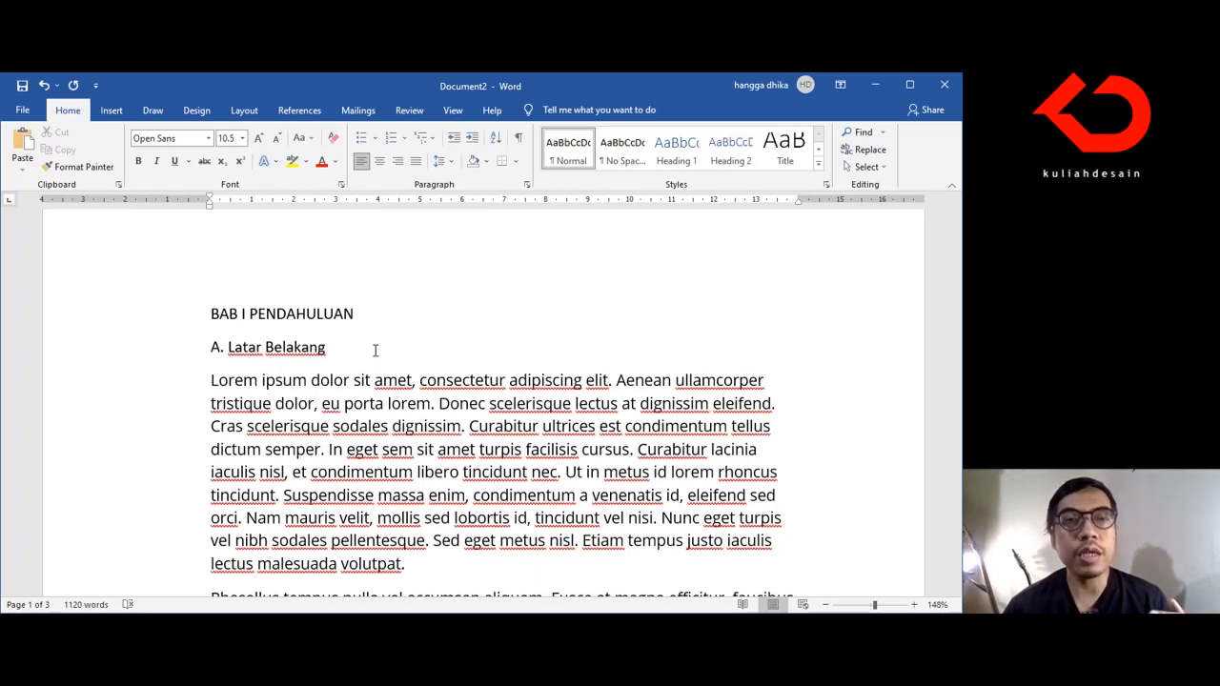
pyautogui.scroll(-1, 377, 351)
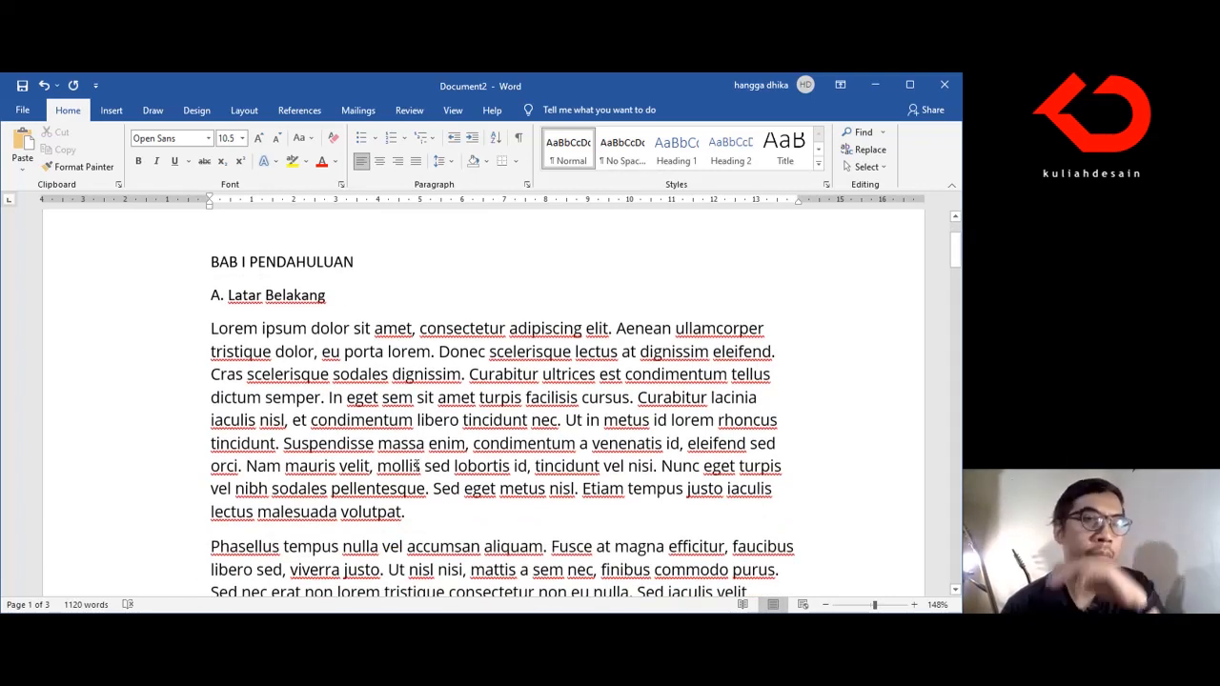
pyautogui.click(439, 512)
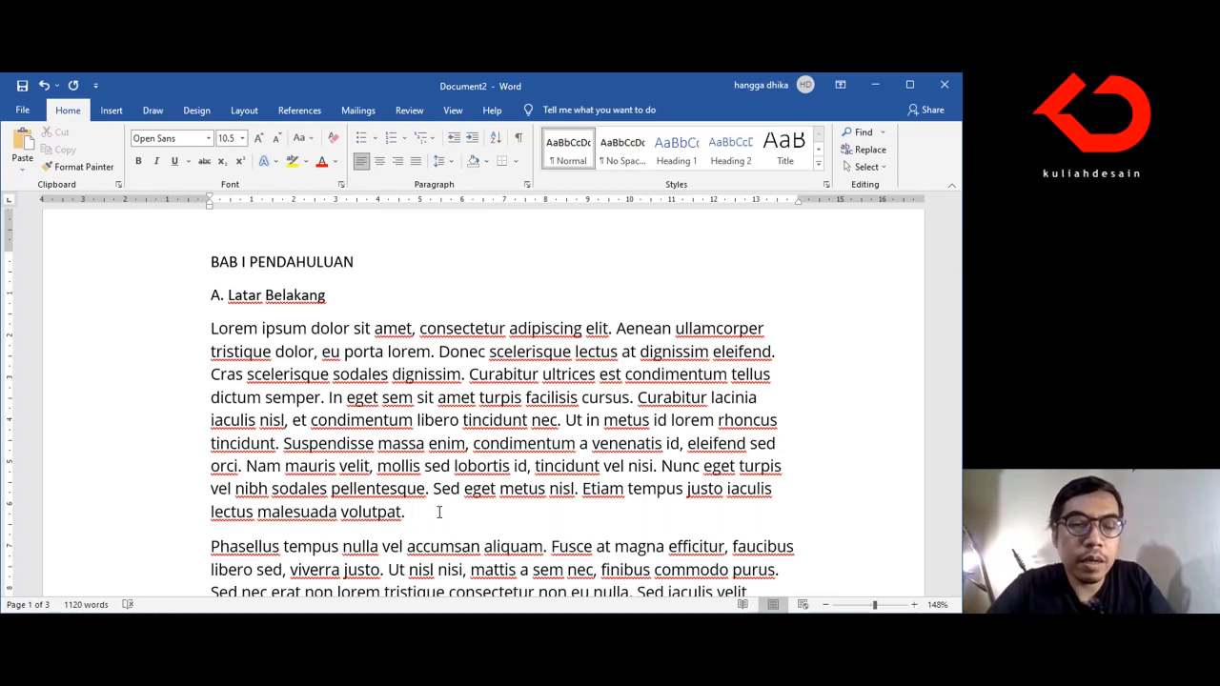
pyautogui.write('Pro')
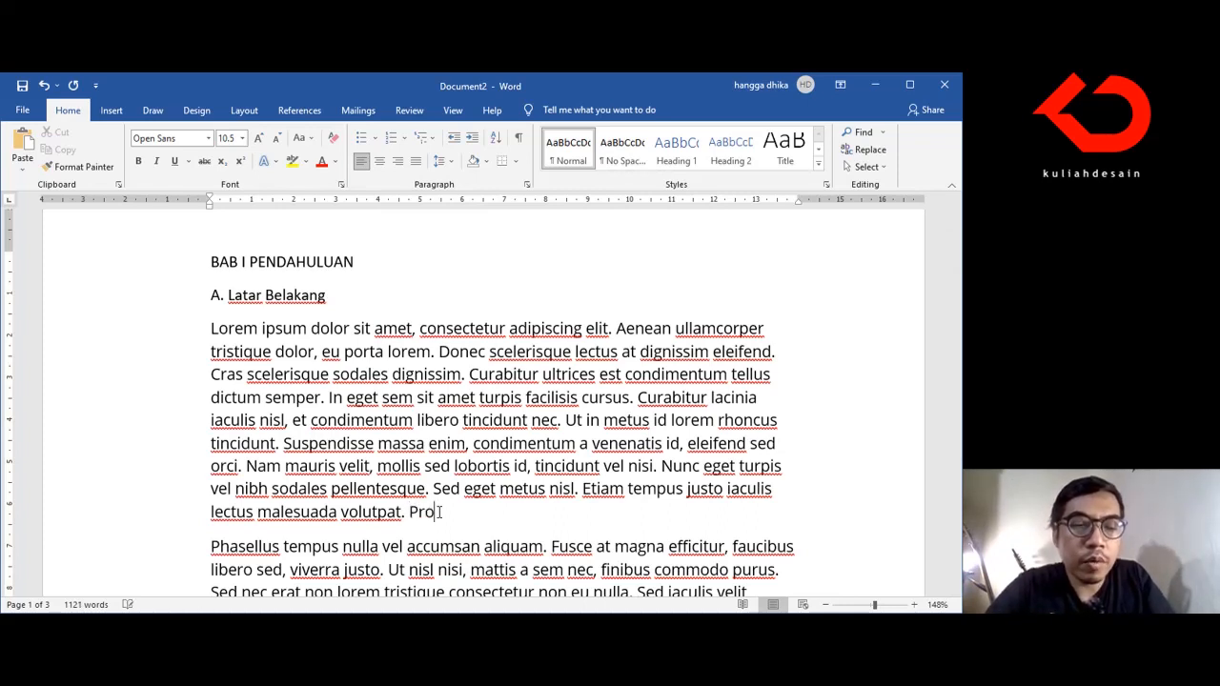
pyautogui.write('ses desa')
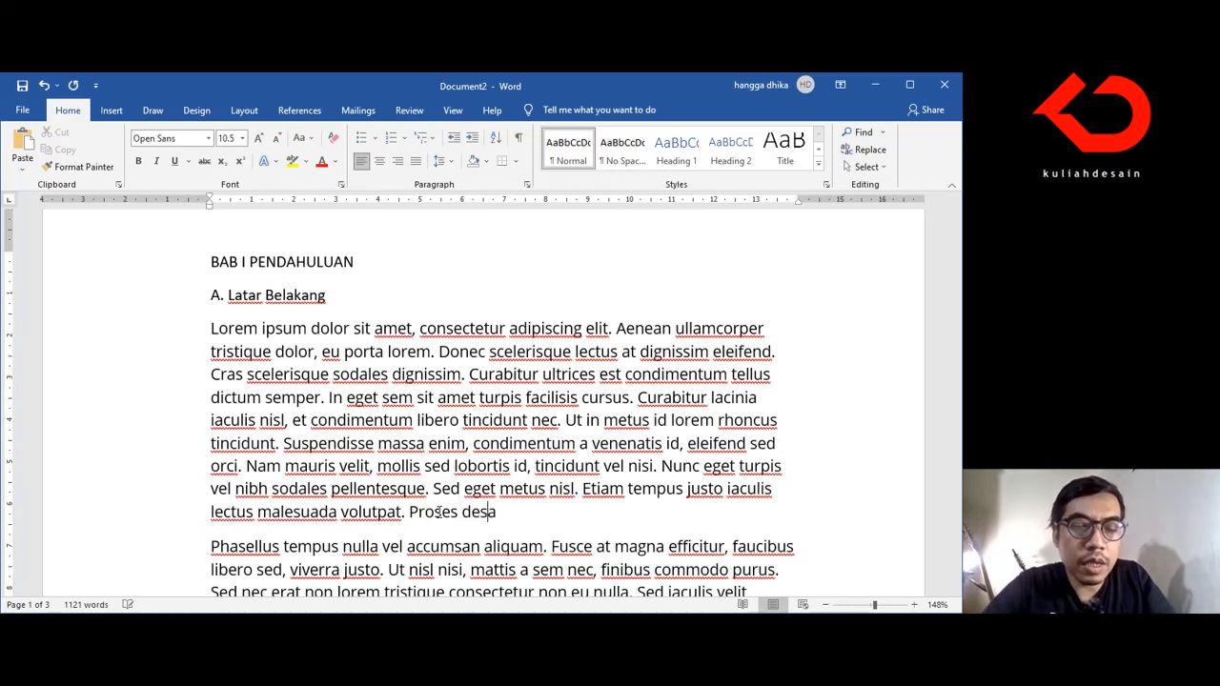
pyautogui.write('in terdi')
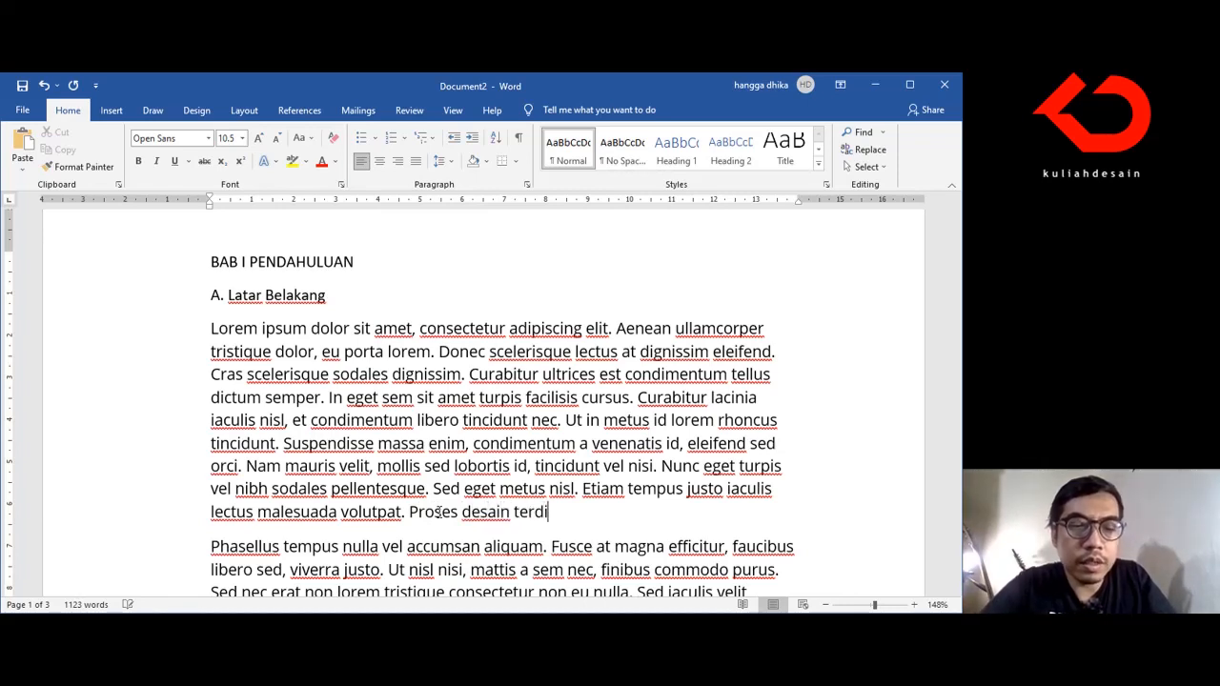
pyautogui.write('ri dari ')
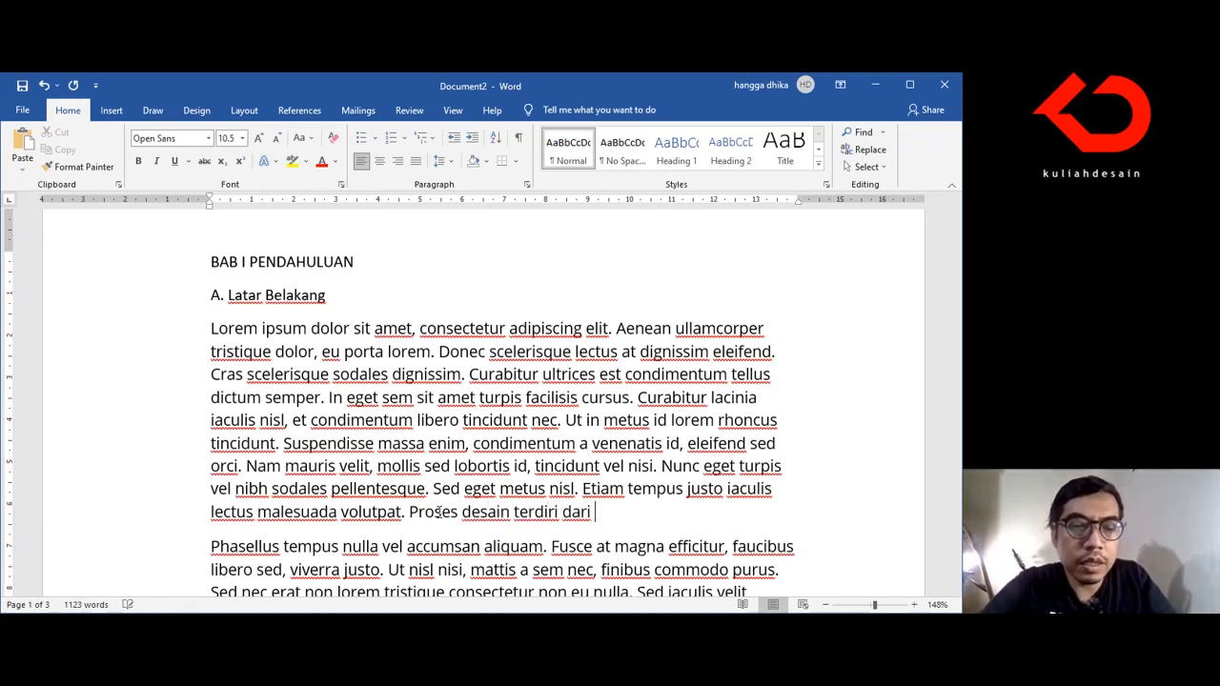
pyautogui.write('tiga ')
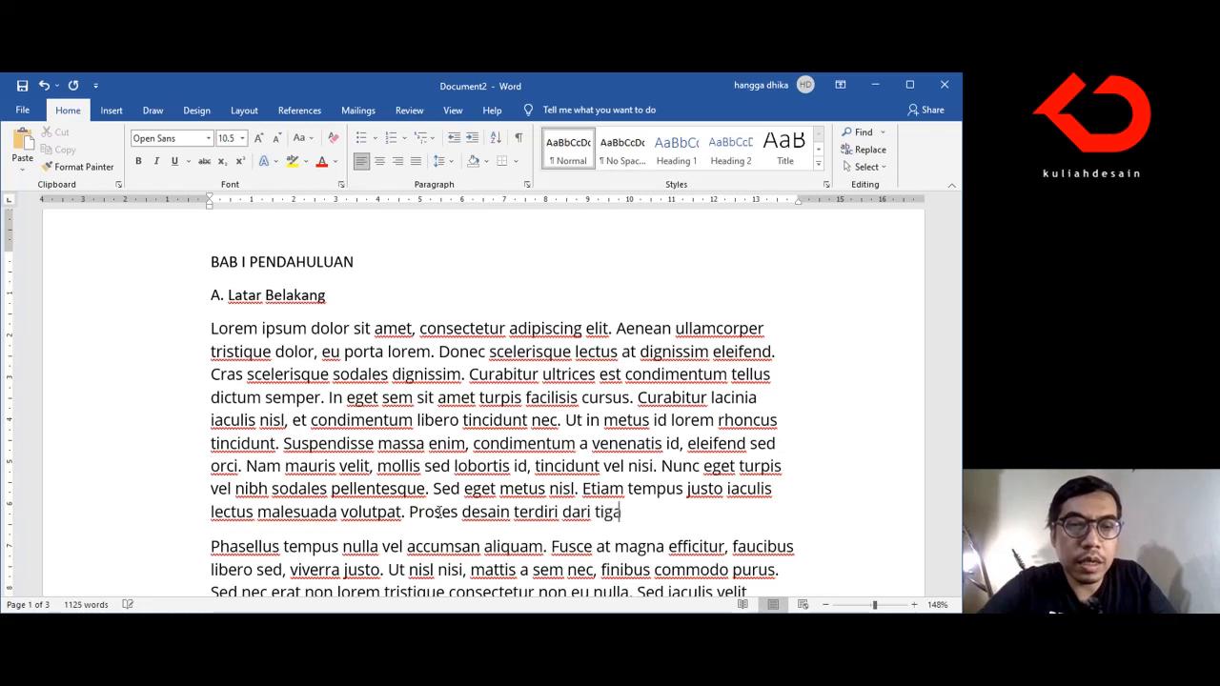
pyautogui.write('tahapan ')
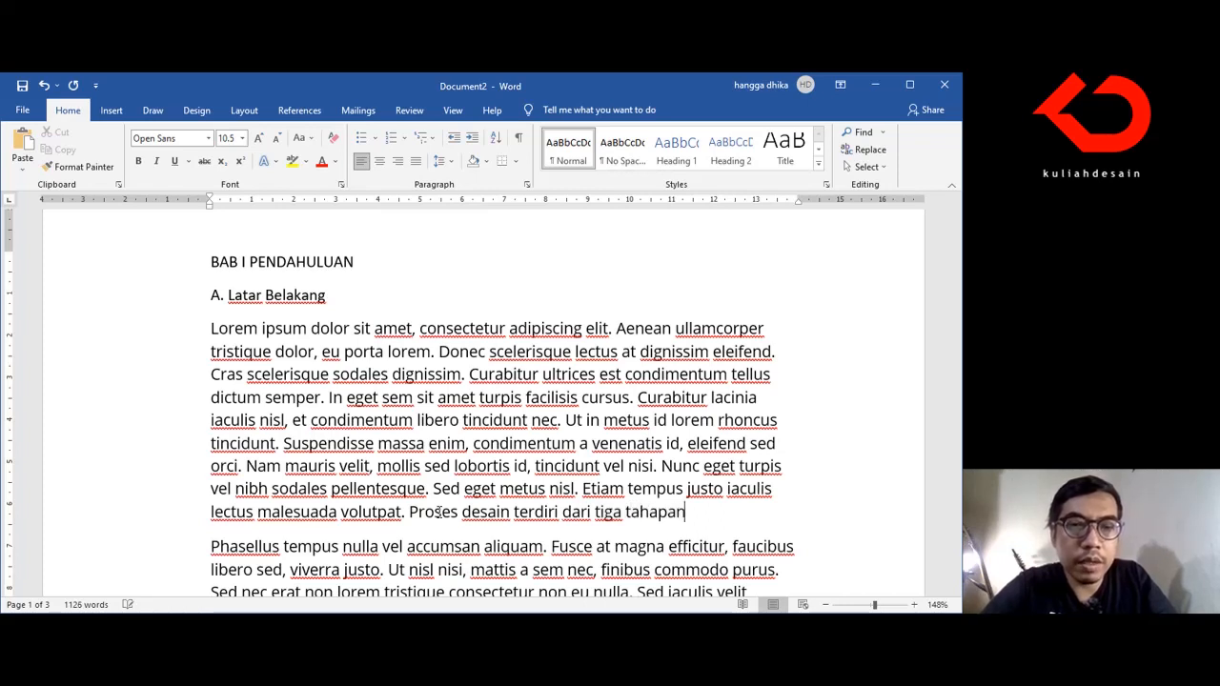
pyautogui.write('yaitu')
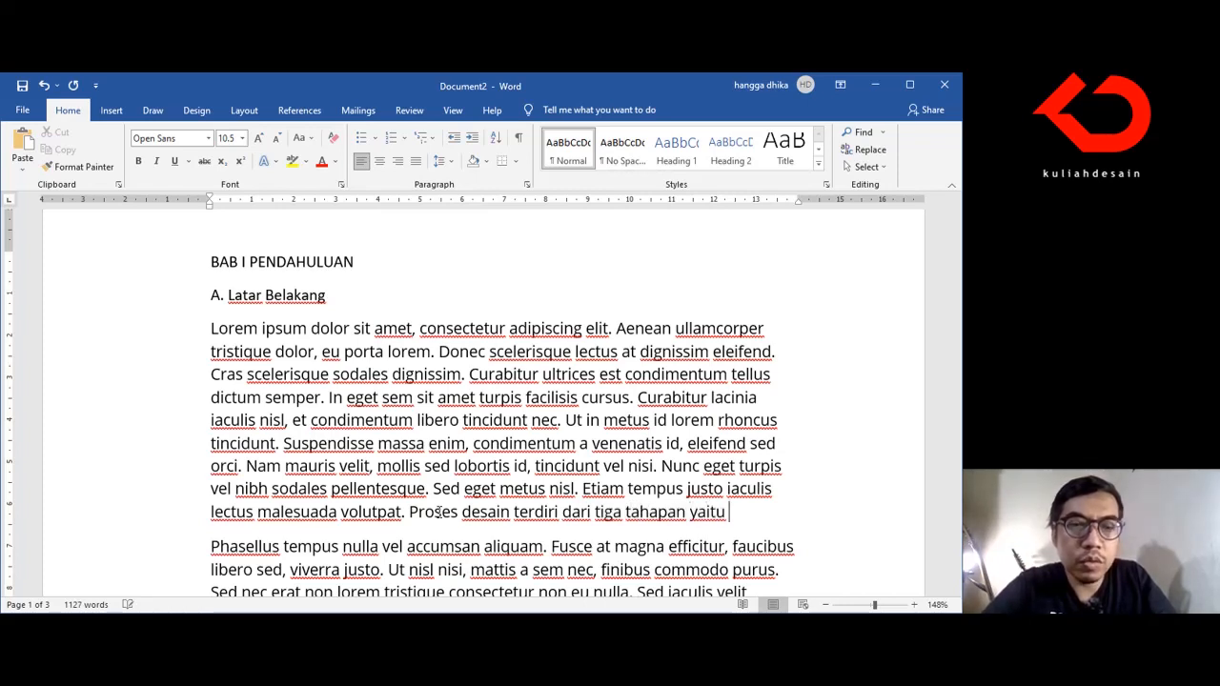
pyautogui.write(' diver')
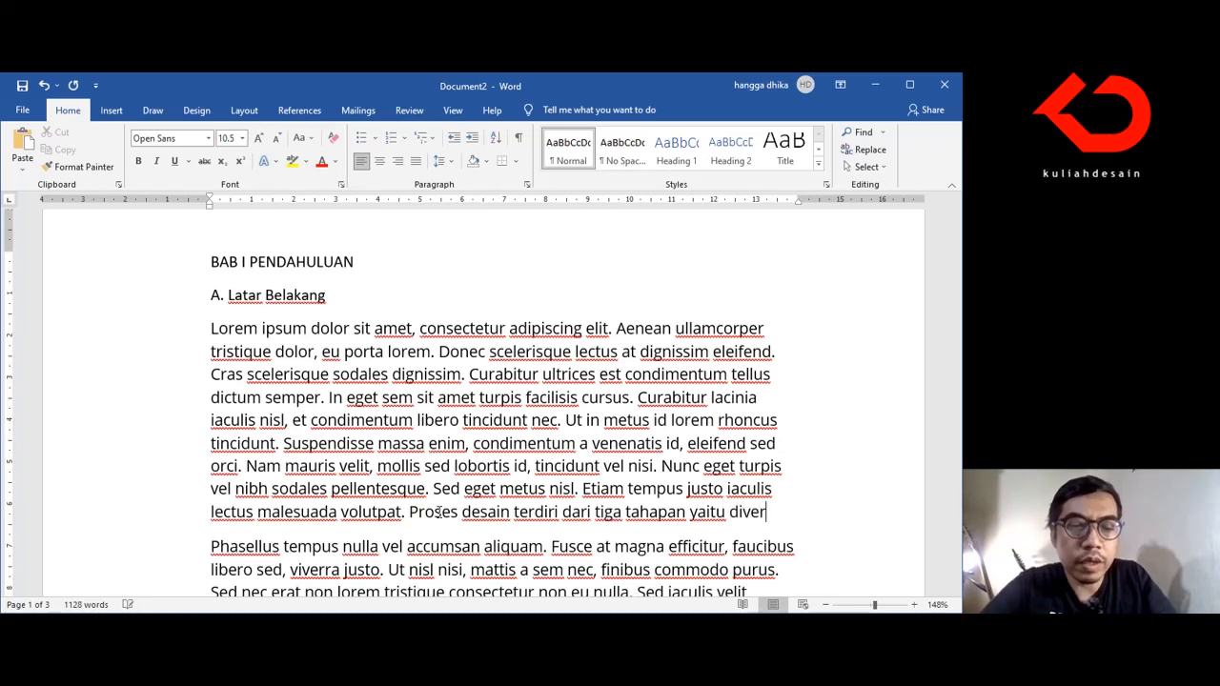
pyautogui.write('gen, ')
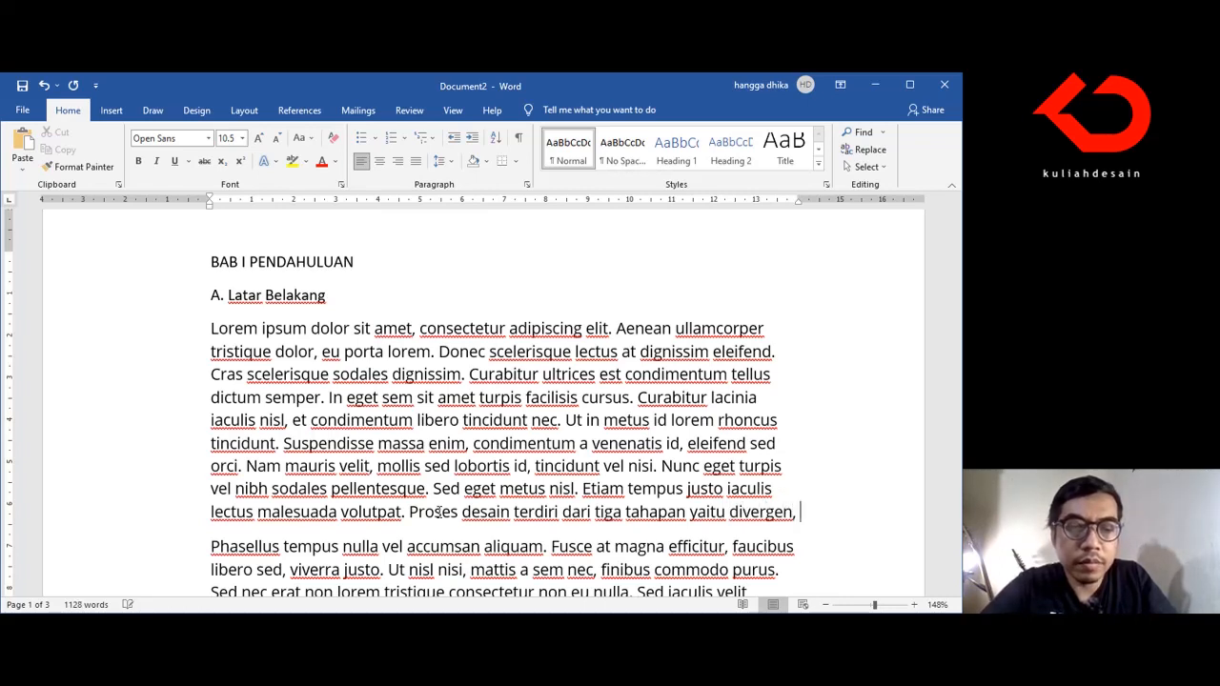
pyautogui.write('trans')
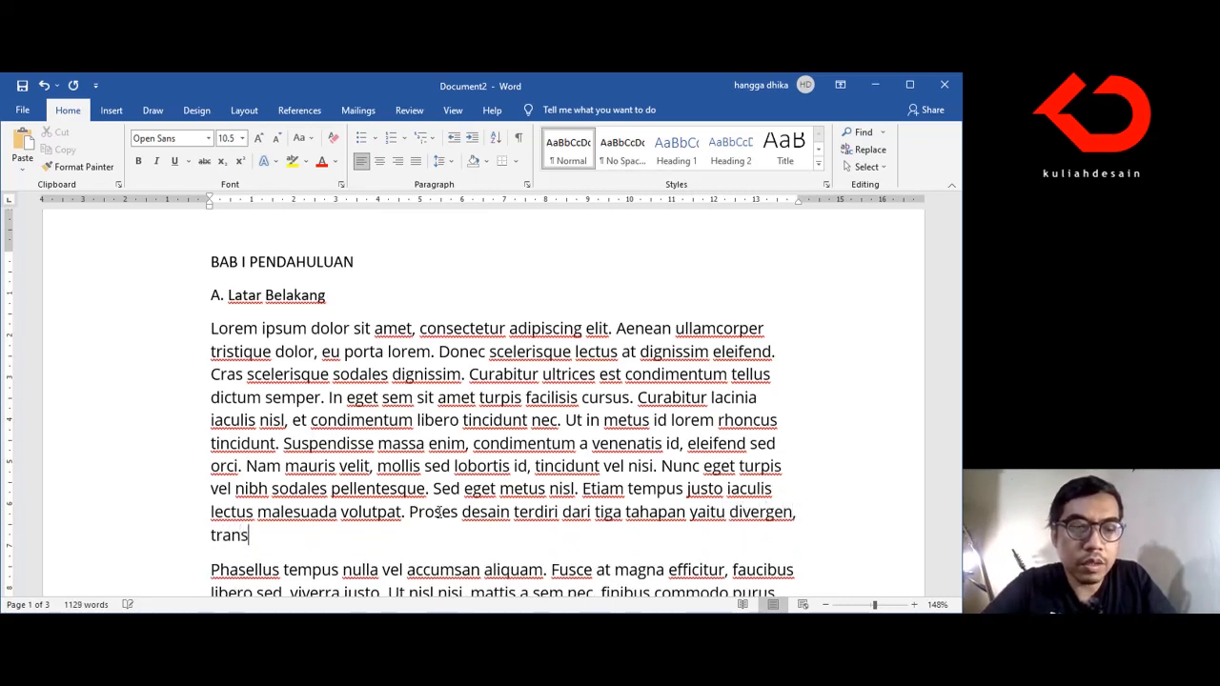
pyautogui.write('formasi')
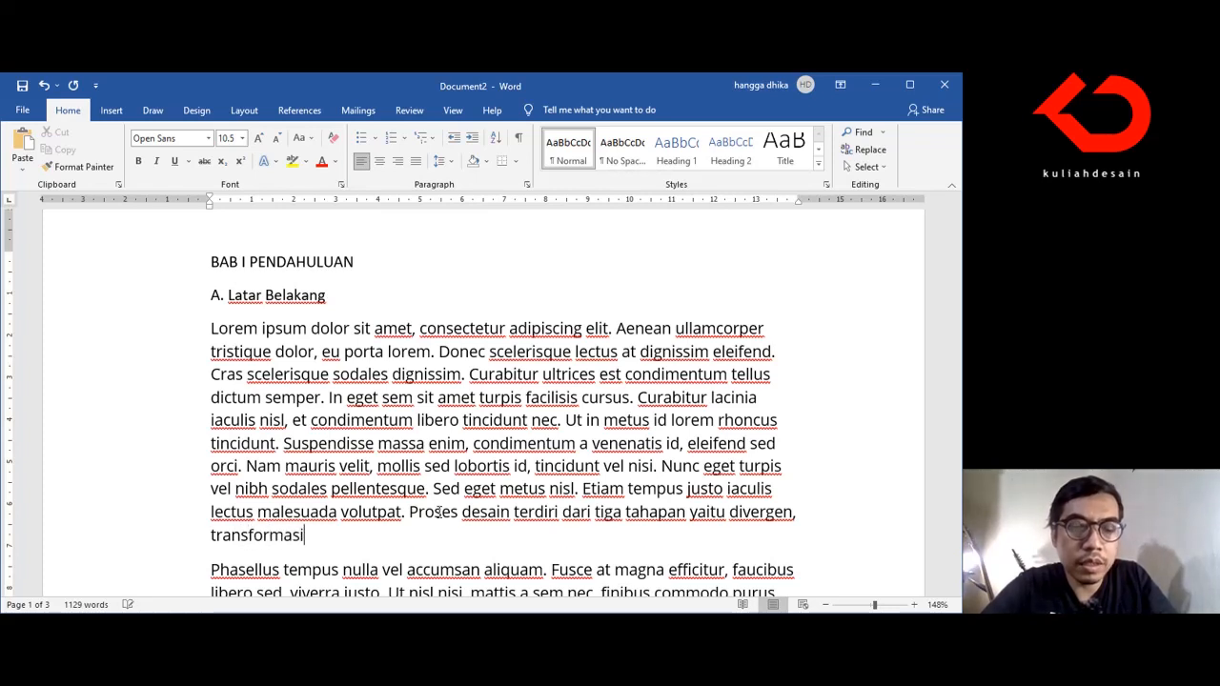
pyautogui.write(' dan kon')
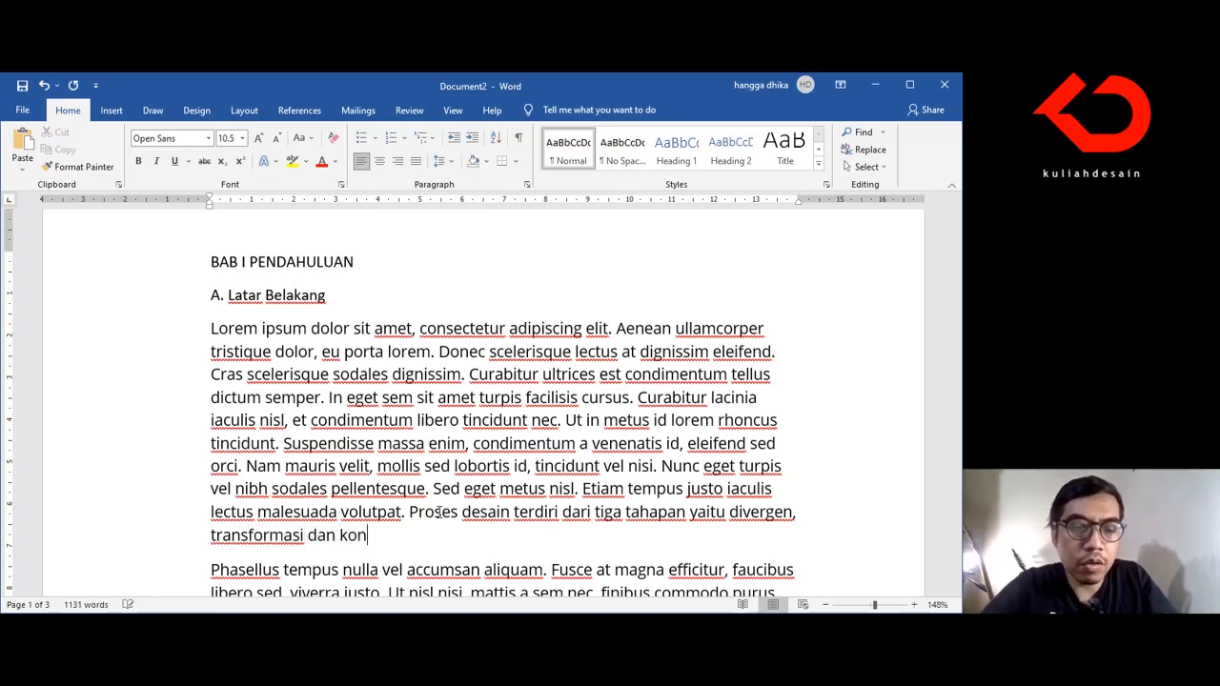
pyautogui.write('vergen.')
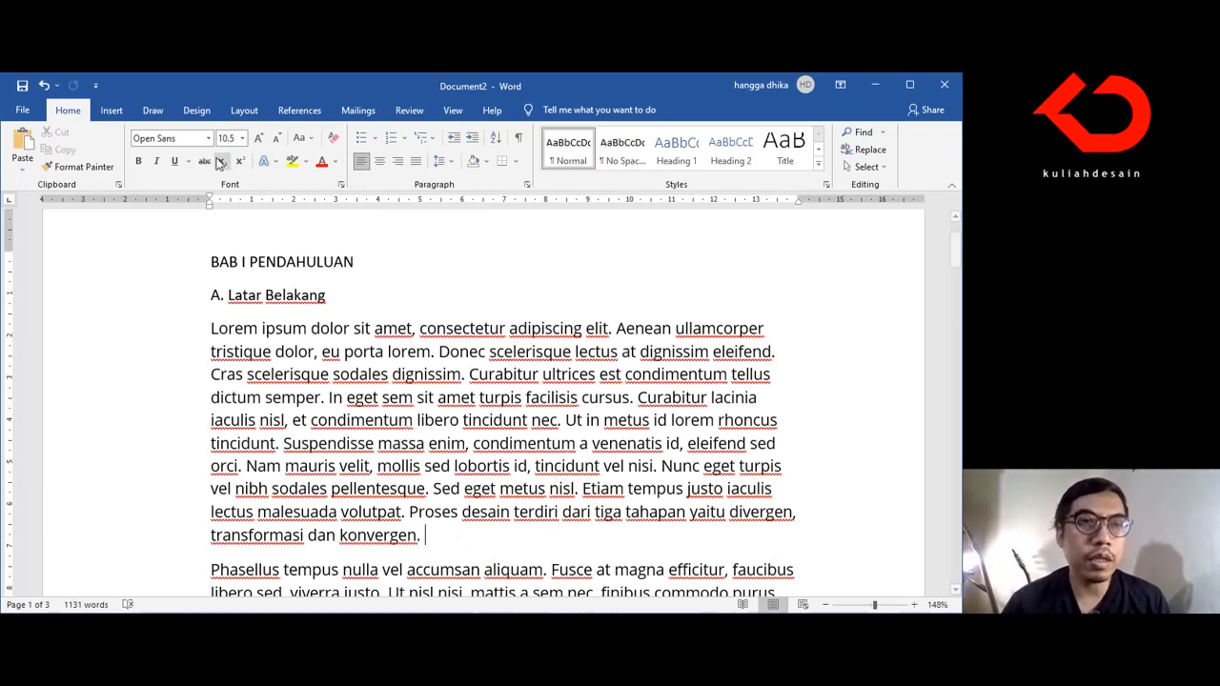
# Step: Start creating a new source for a citation at the end of the first paragraph under A. Latar Belakang
pyautogui.click(298, 111)
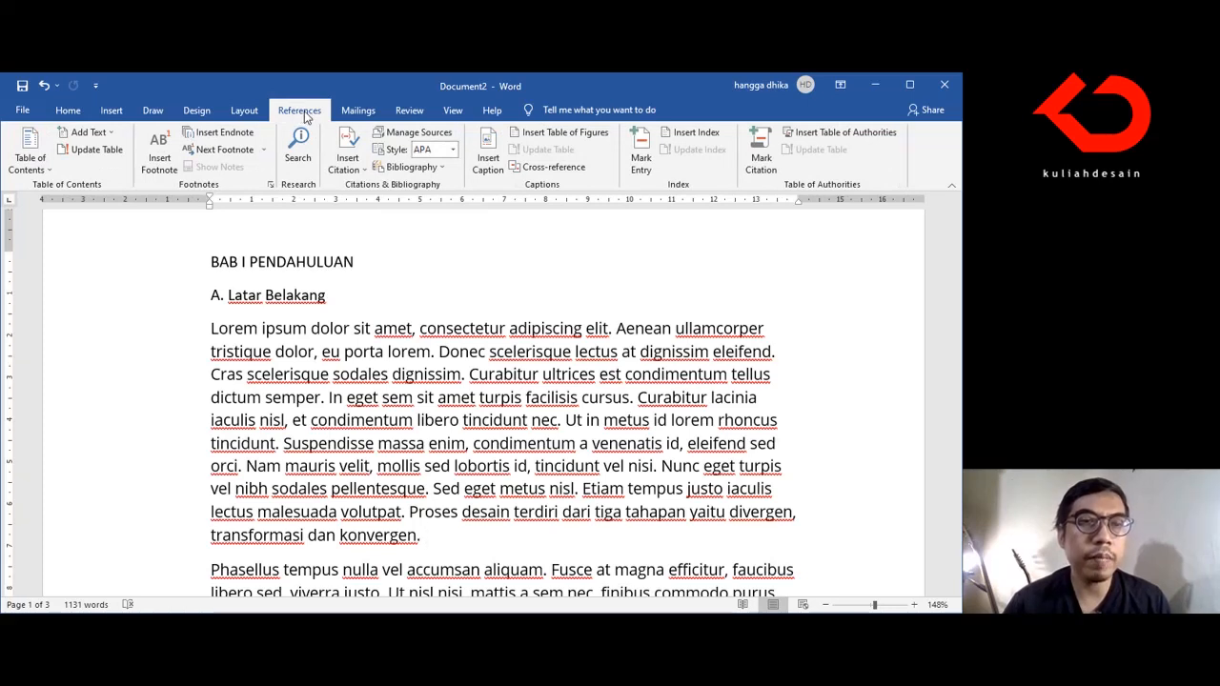
pyautogui.click(353, 170)
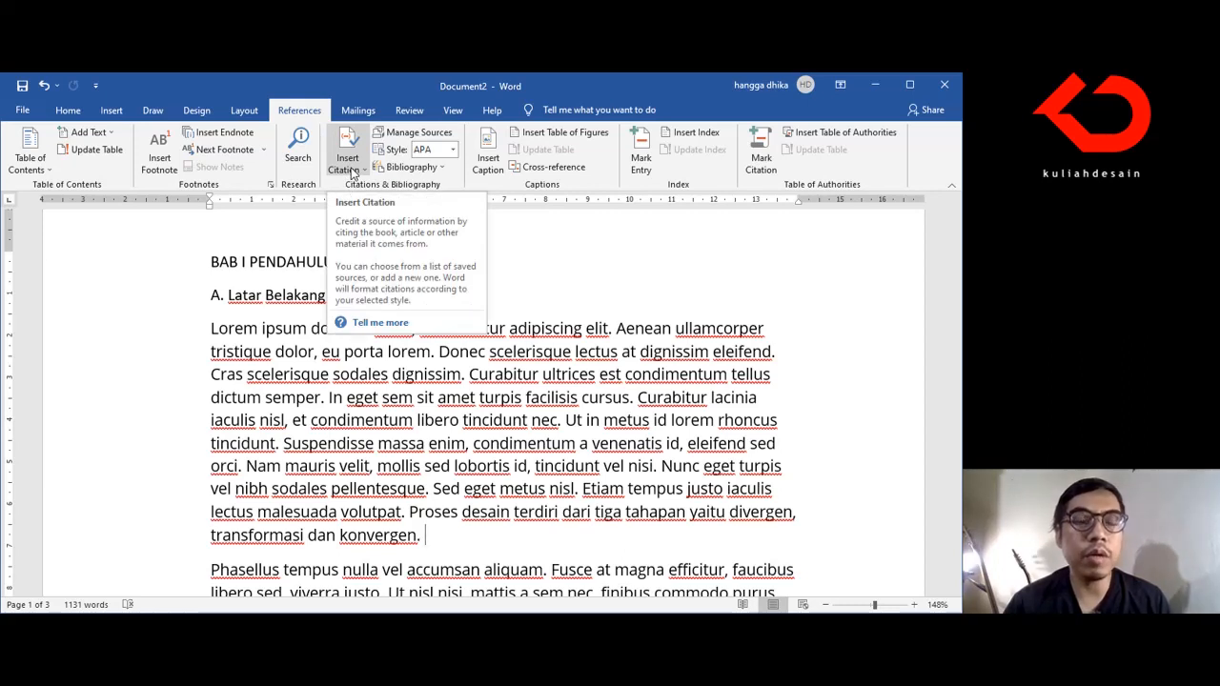
pyautogui.click(353, 171)
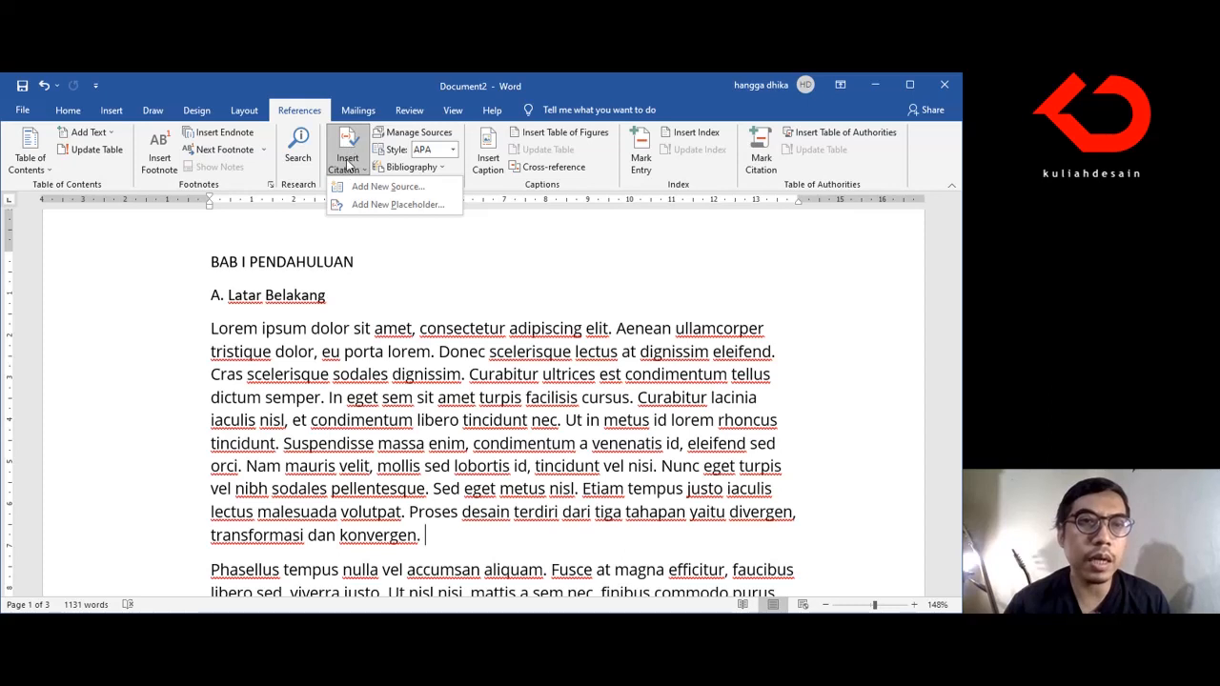
pyautogui.click(358, 189)
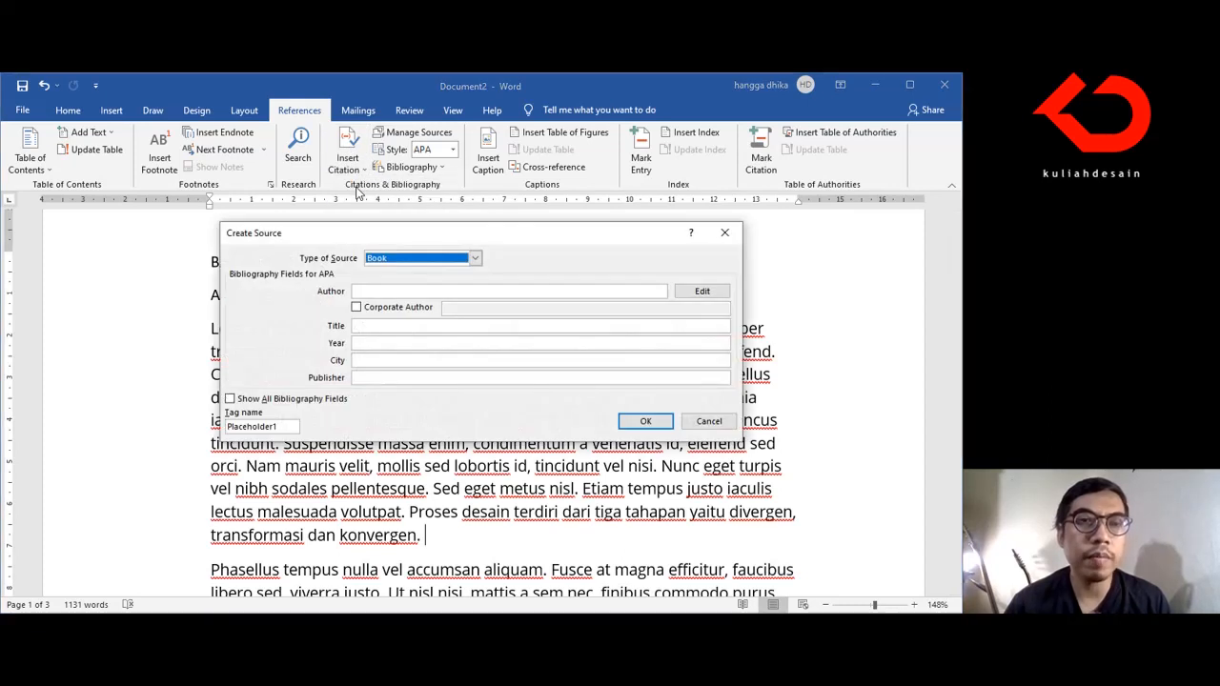
pyautogui.moveTo(442, 237); pyautogui.dragTo(805, 195)
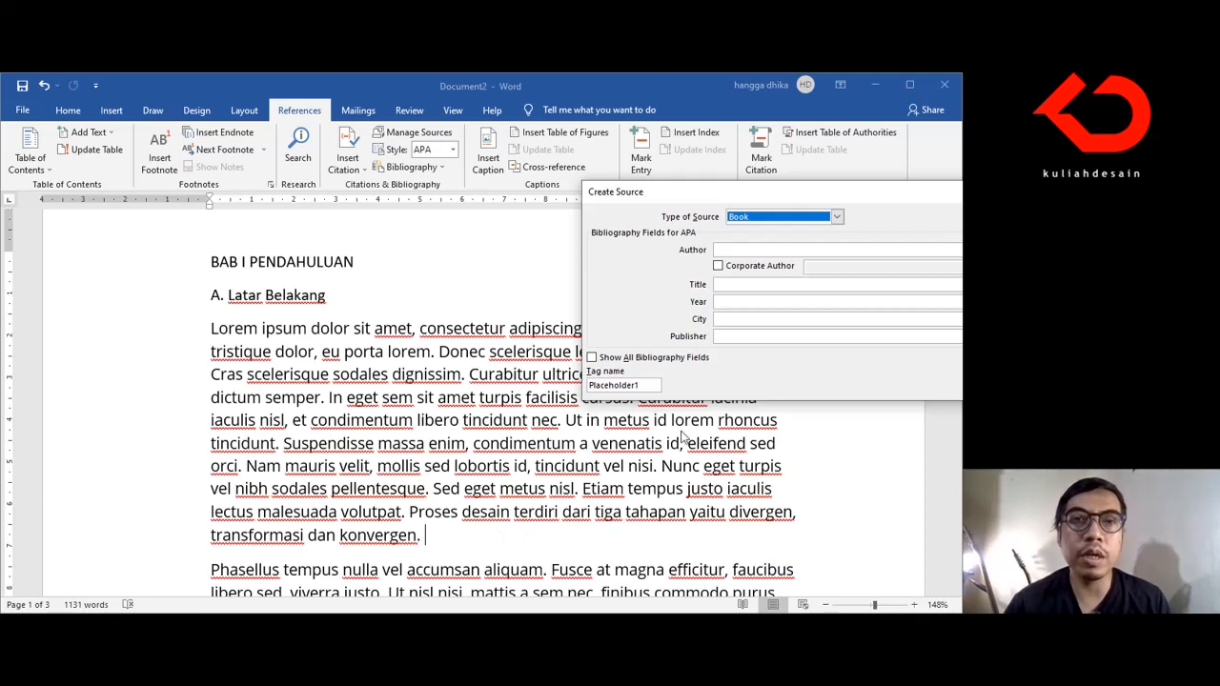
# Step: Examine the available source types and the fields for Journal Article, Book Section and Article in a Periodical, then return to Book
pyautogui.click(776, 221)
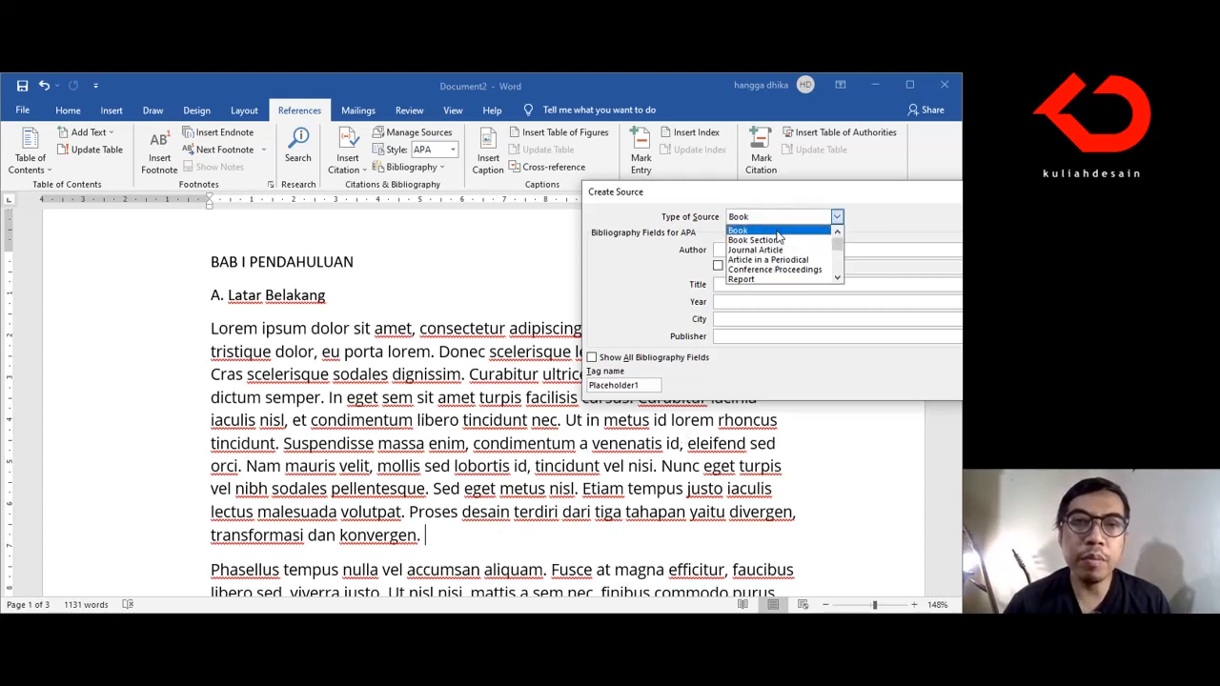
pyautogui.click(775, 249)
pyautogui.click(777, 217)
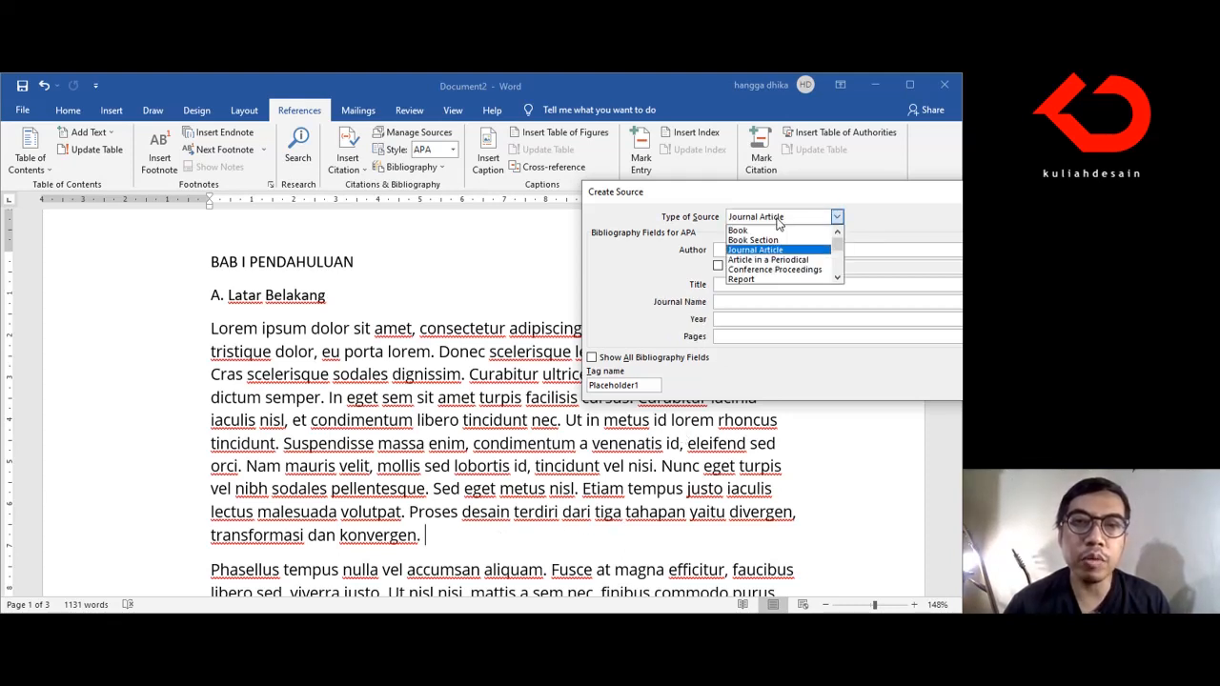
pyautogui.click(762, 240)
pyautogui.click(780, 218)
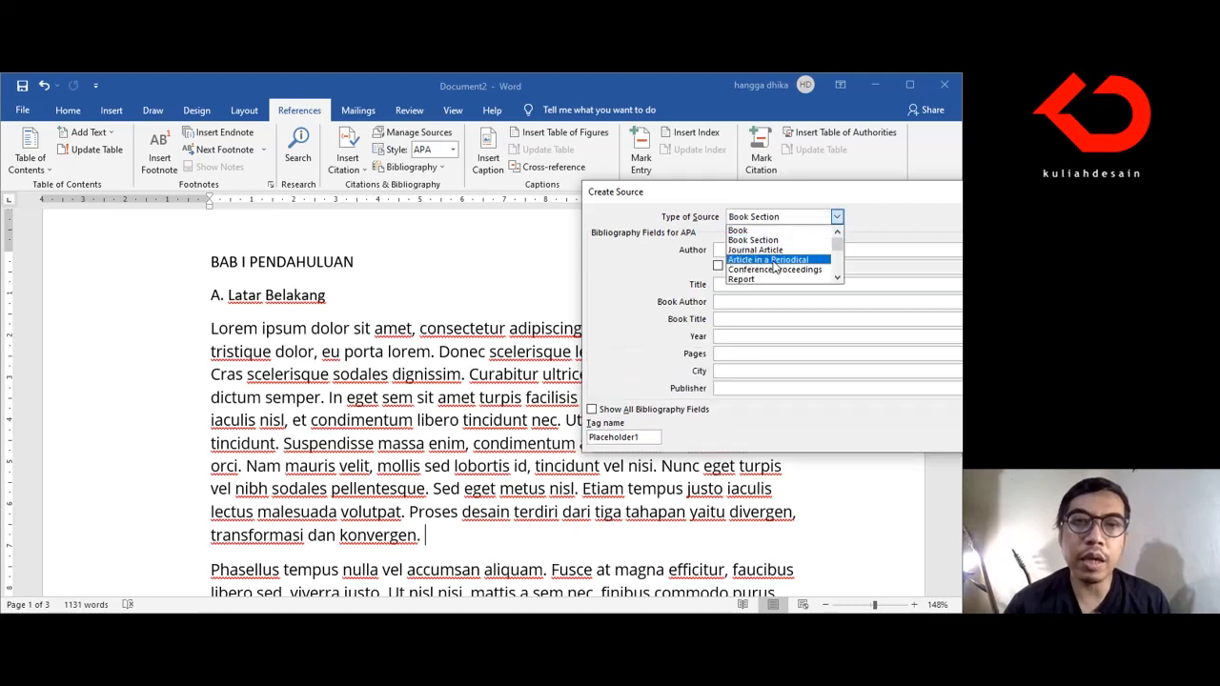
pyautogui.click(768, 259)
pyautogui.click(836, 217)
pyautogui.moveTo(843, 247); pyautogui.dragTo(842, 275)
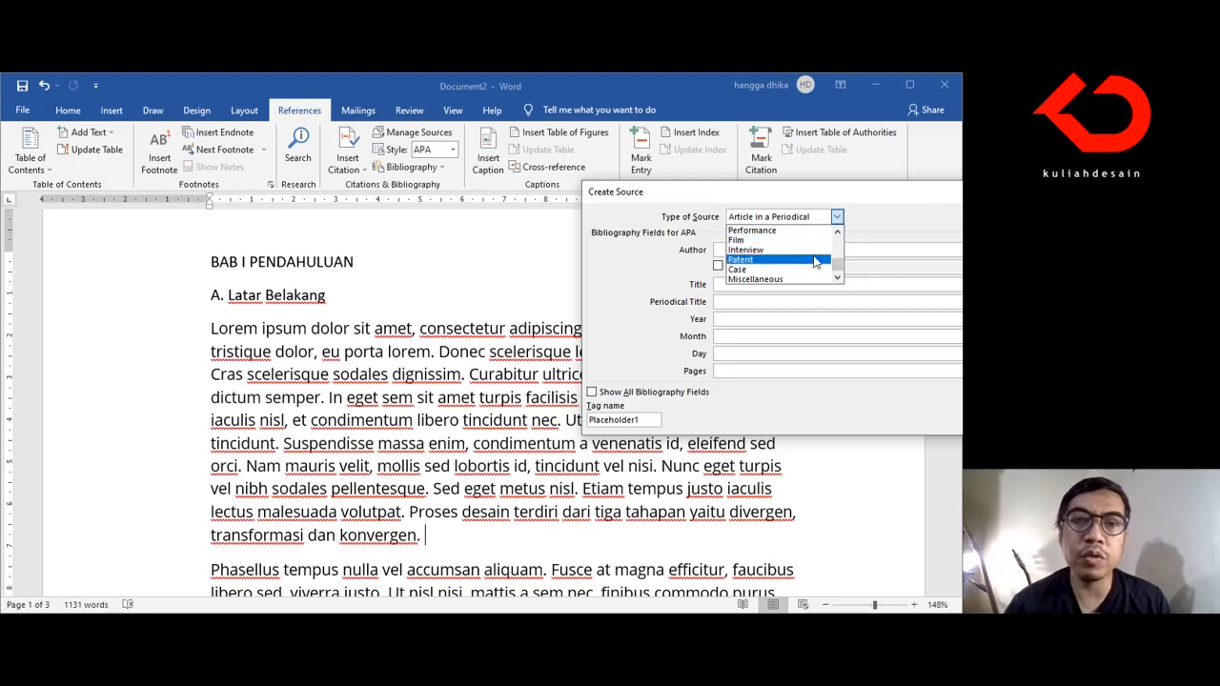
pyautogui.moveTo(835, 264); pyautogui.dragTo(833, 239)
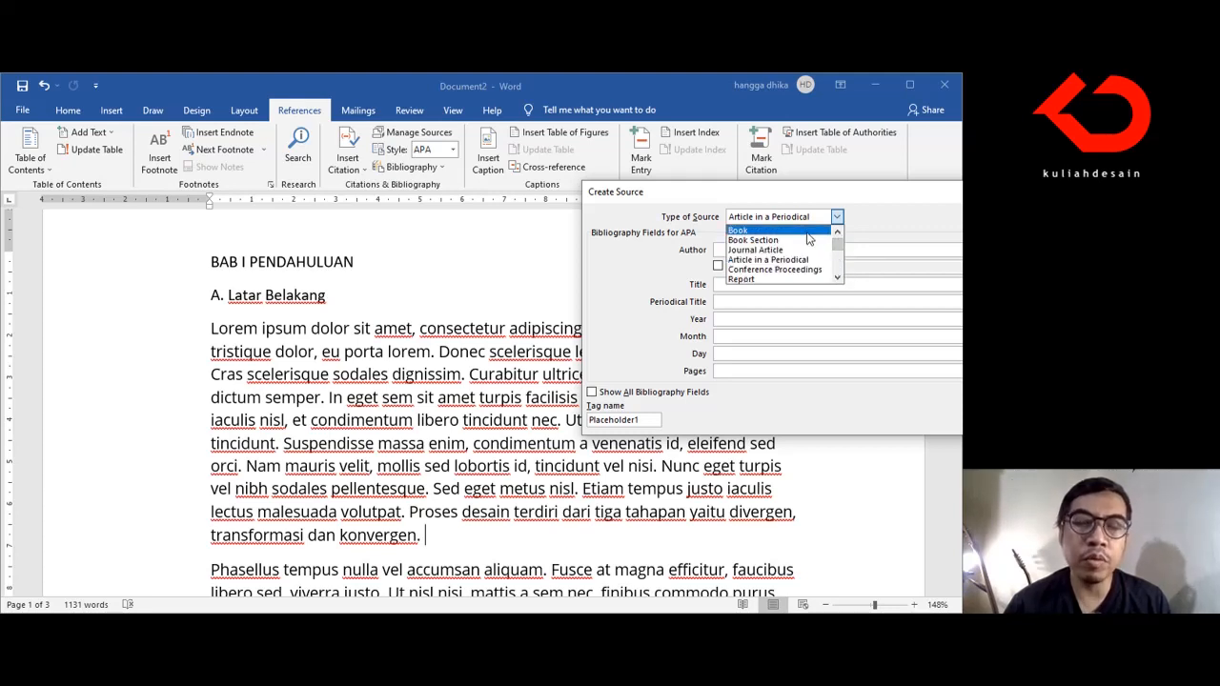
pyautogui.click(805, 232)
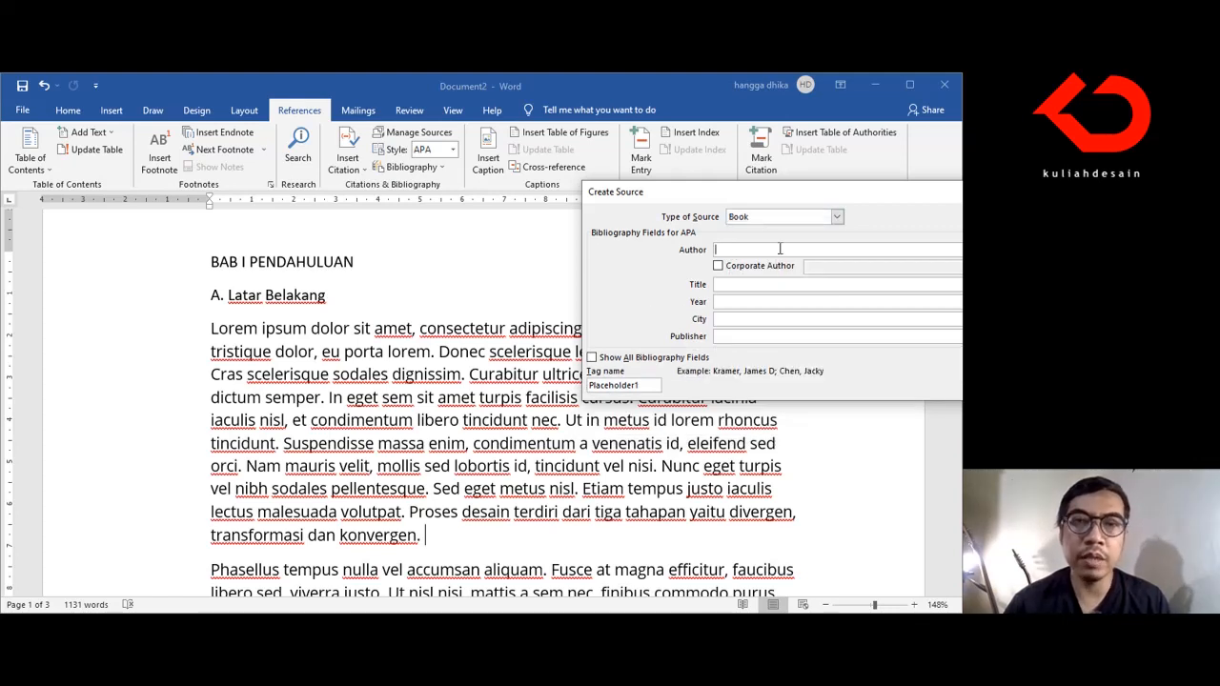
# Step: Enter the book author's full name and the title "Design Methods, 2nd Edition" for the new source
pyautogui.moveTo(830, 194); pyautogui.dragTo(662, 182)
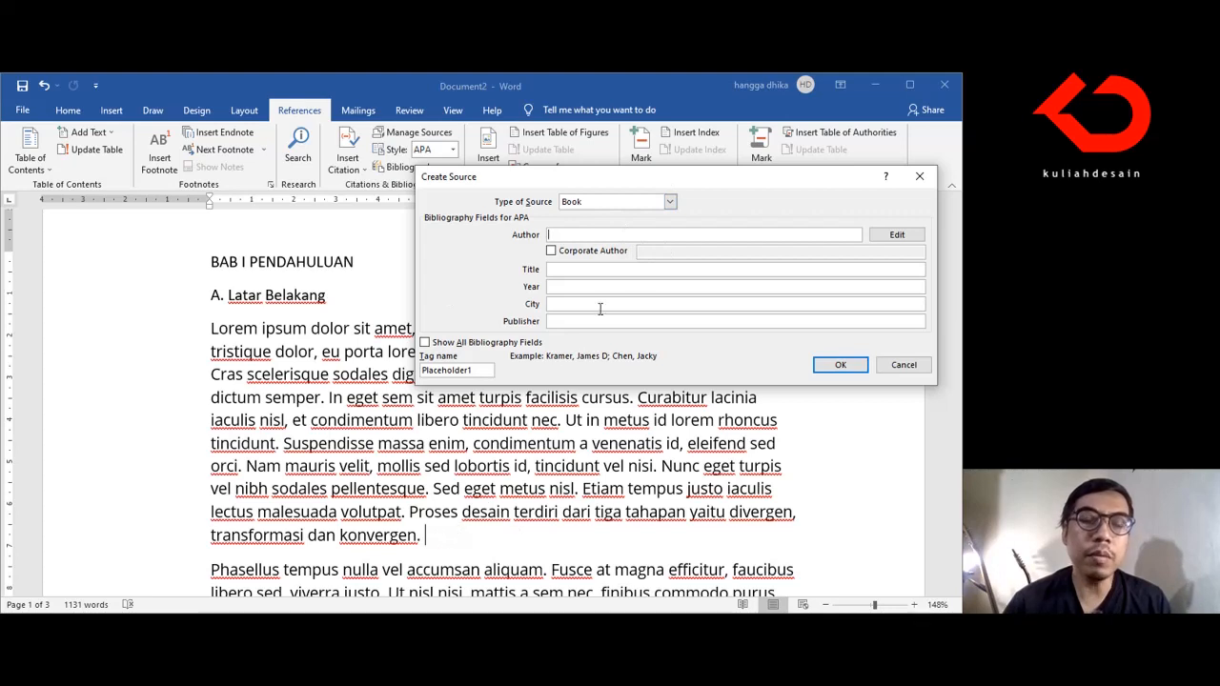
pyautogui.write('John Chris Jones')
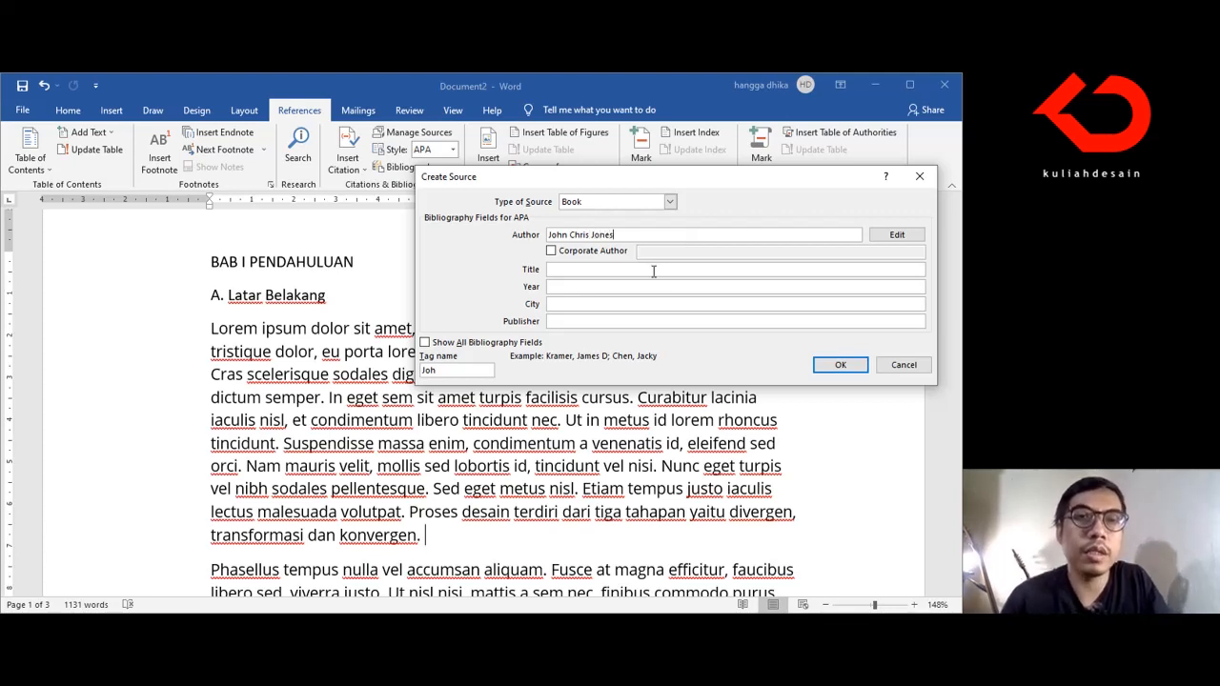
pyautogui.click(663, 273)
pyautogui.write('Design Methods')
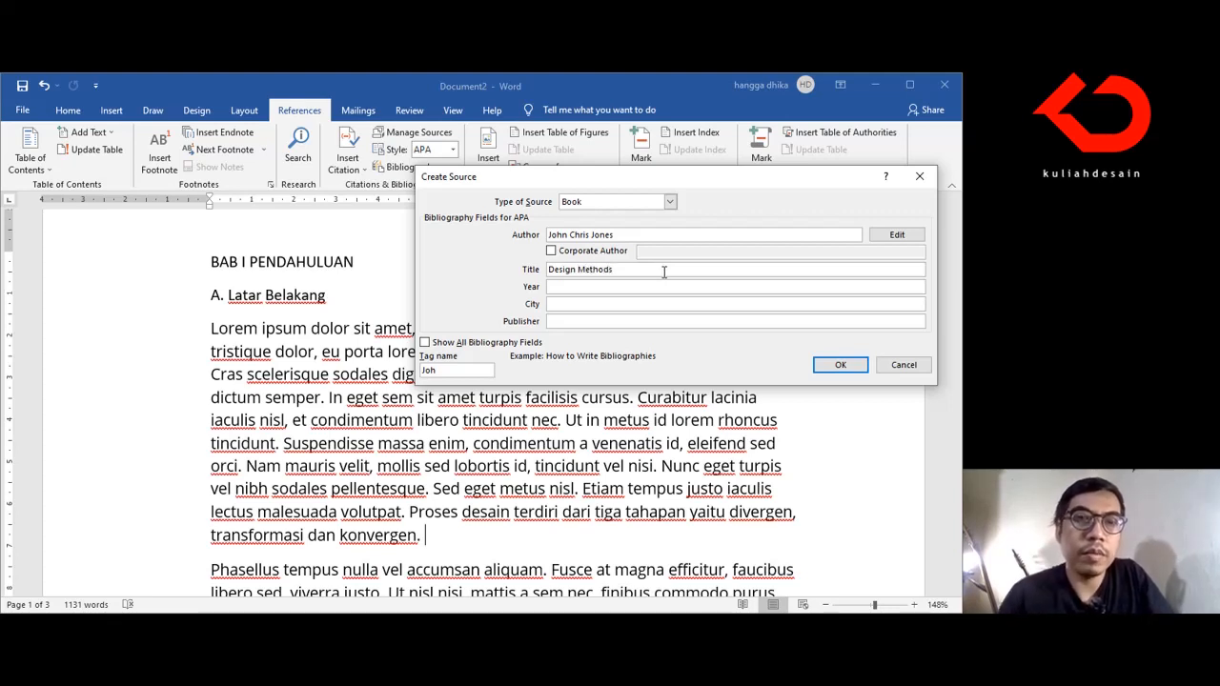
pyautogui.click(675, 287)
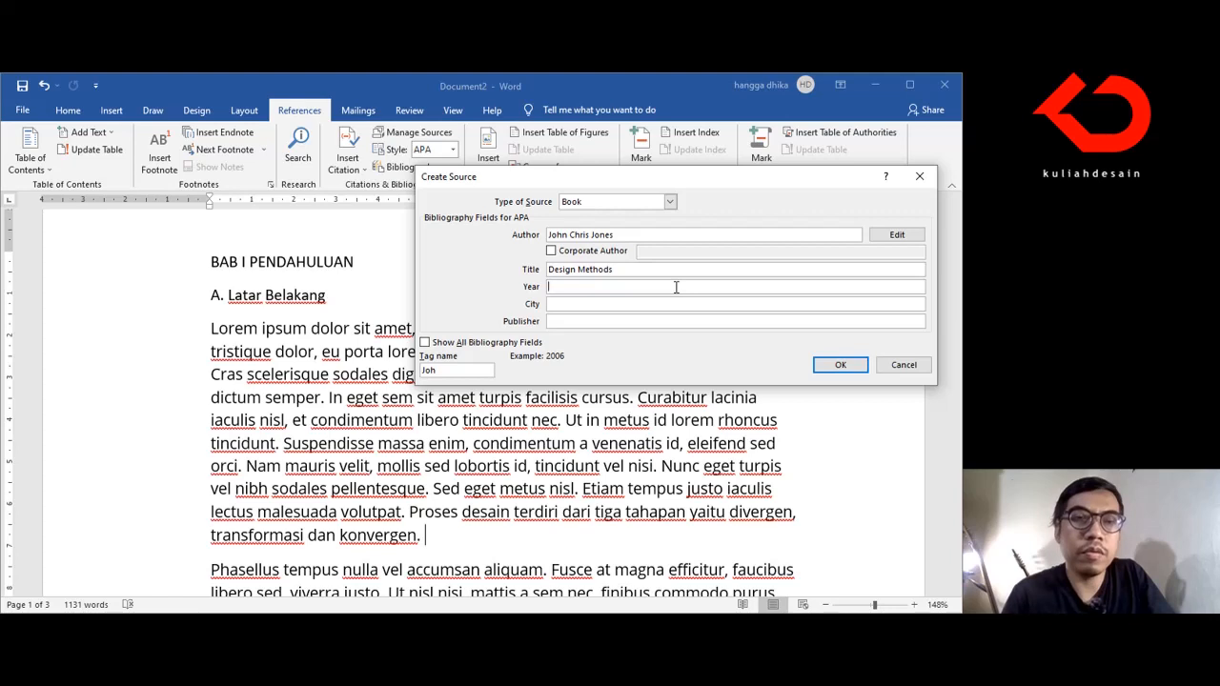
pyautogui.click(686, 273)
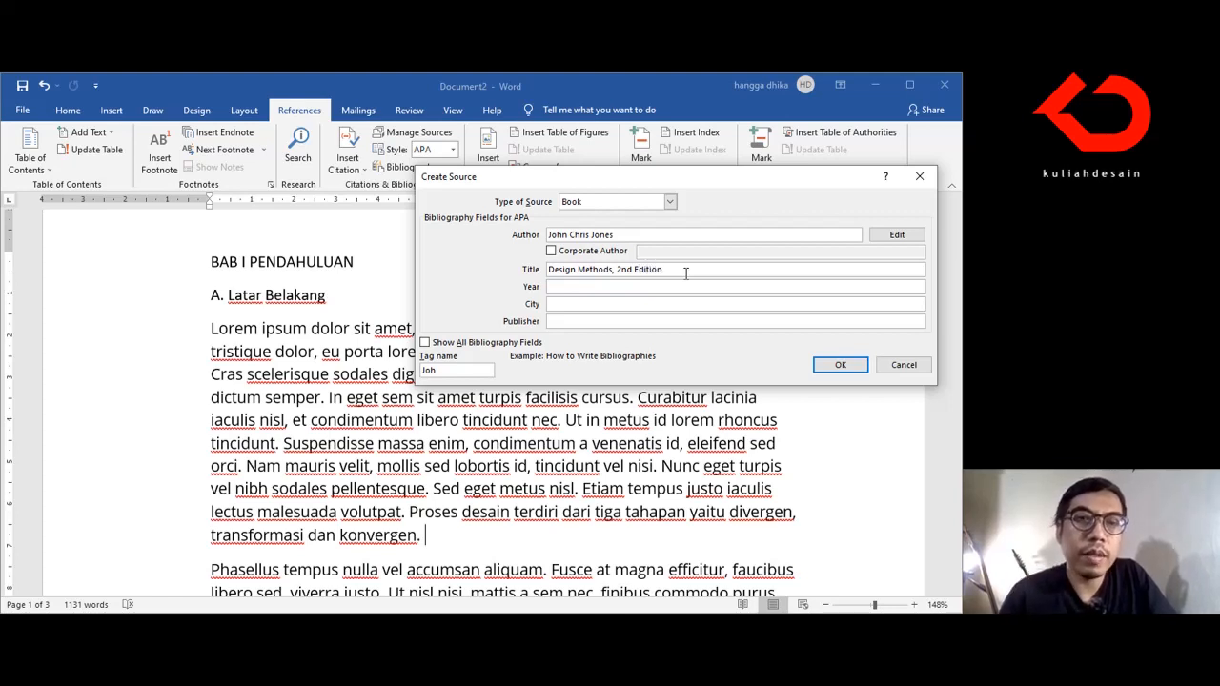
# Step: Complete the source with year 1992, city New York and publisher "John & Wileys", and insert its citation
pyautogui.click(644, 289)
pyautogui.write('1992')
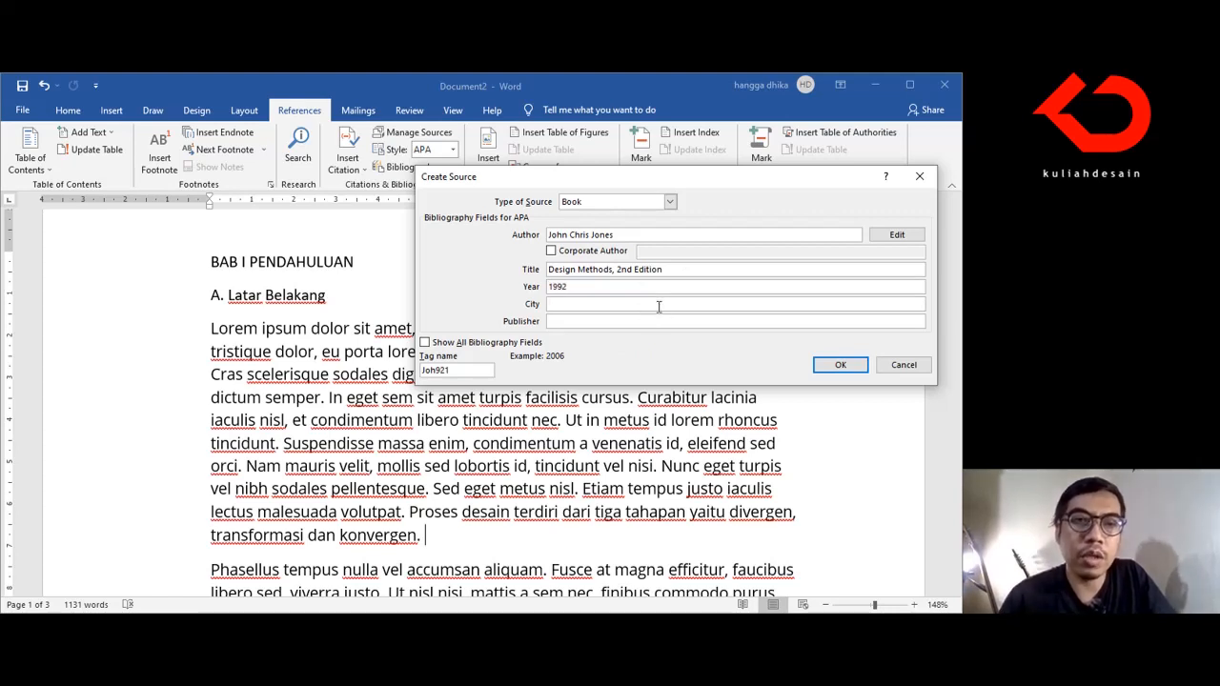
pyautogui.click(659, 305)
pyautogui.write('New York')
pyautogui.click(669, 321)
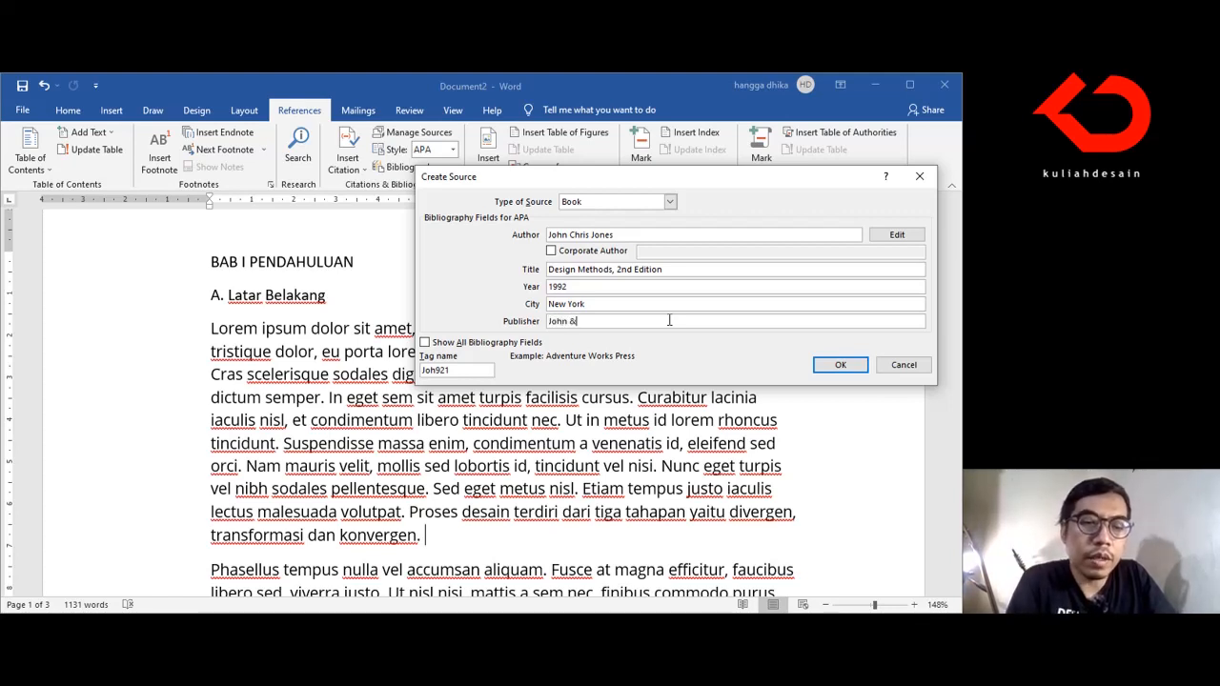
pyautogui.write('John & Wi')
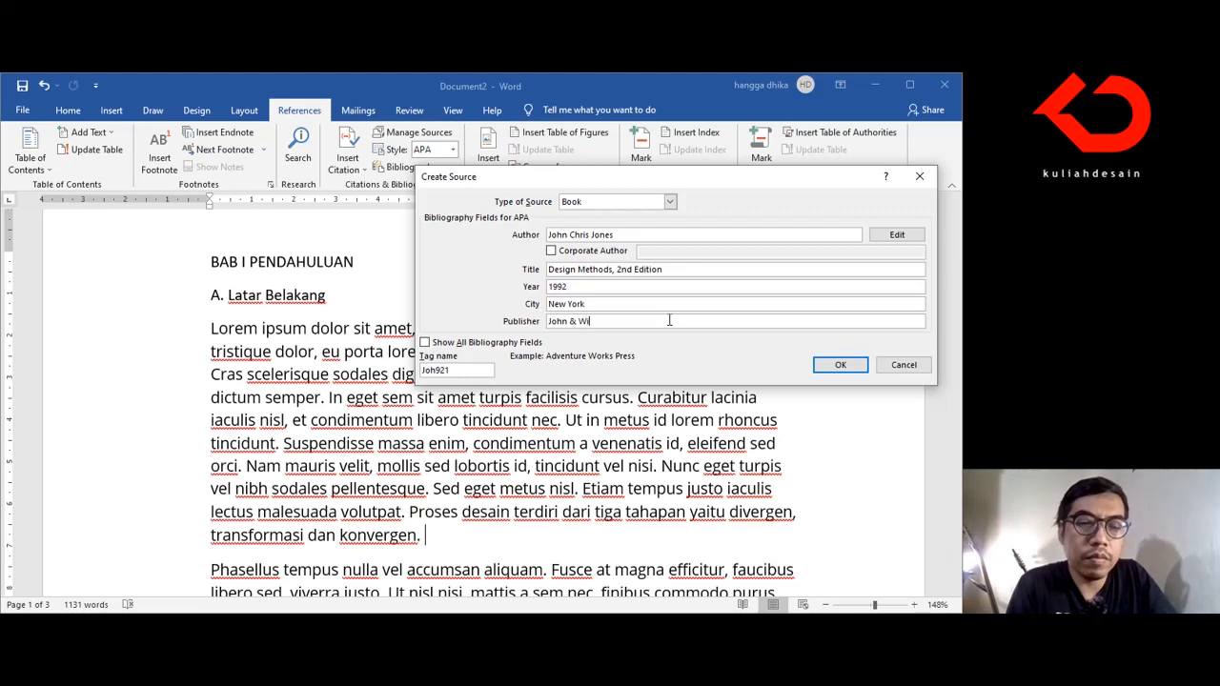
pyautogui.write('leys')
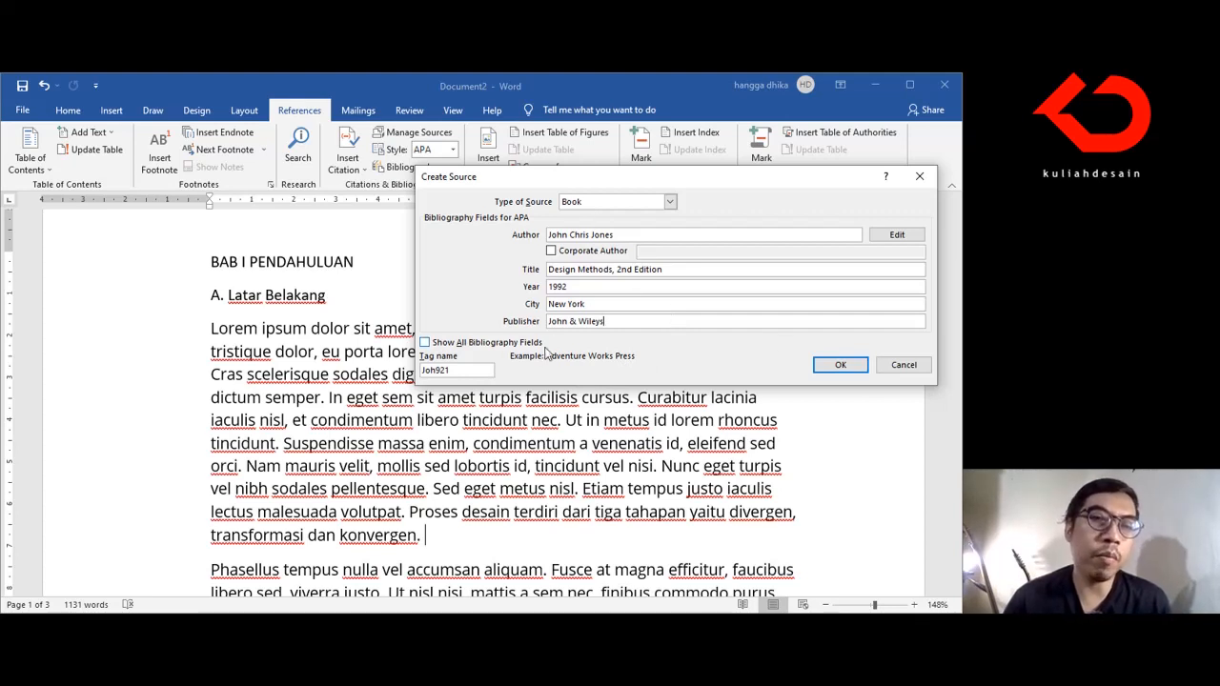
pyautogui.click(839, 365)
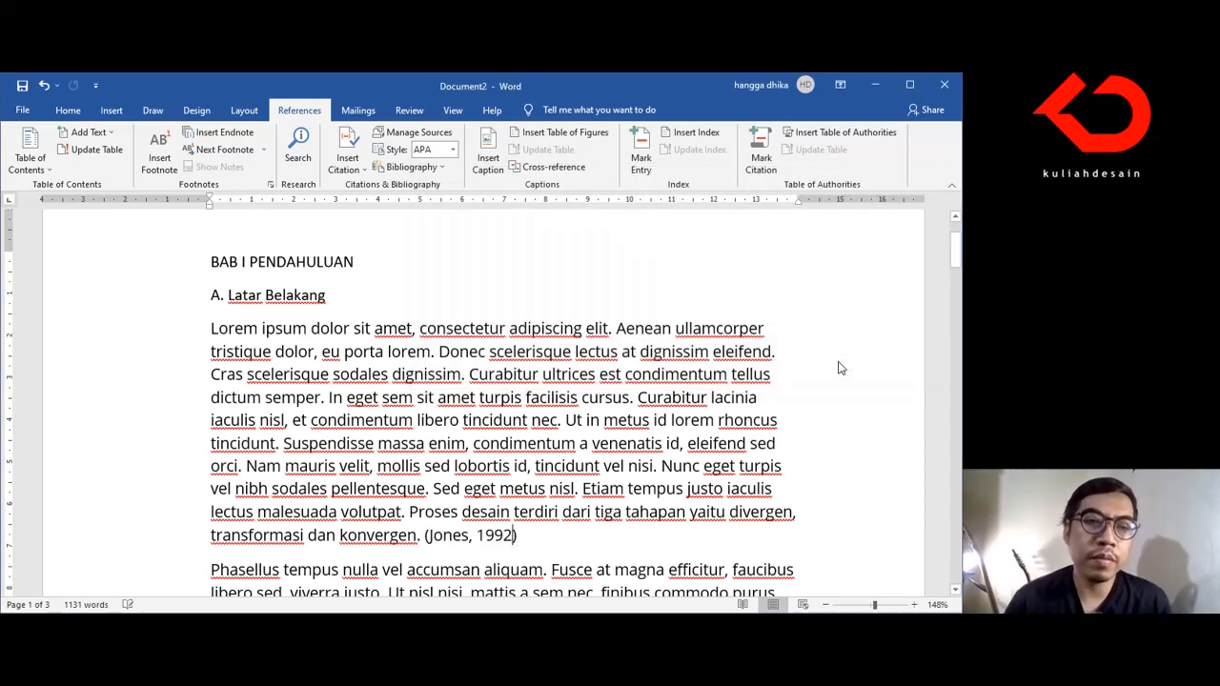
# Step: Highlight the cited sentence about the three design stages at the end of the first Latar Belakang paragraph
pyautogui.scroll(-3, 476, 486)
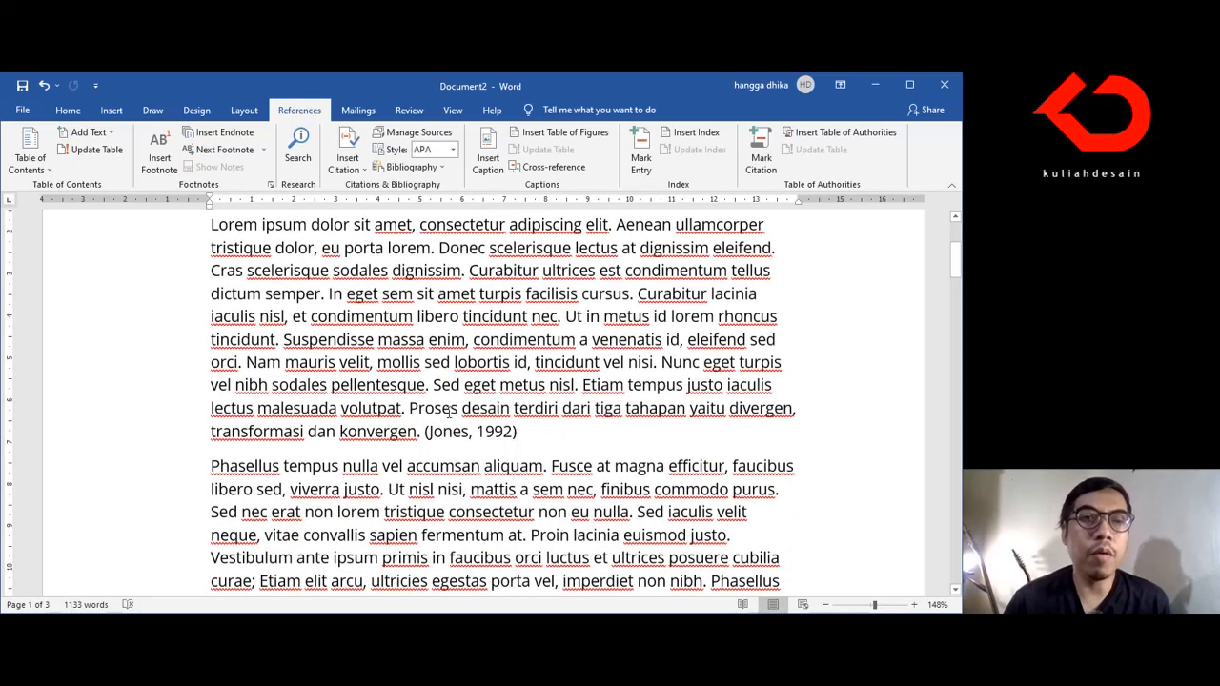
pyautogui.moveTo(416, 410)
pyautogui.mouseDown()
pyautogui.moveTo(507, 410)
pyautogui.moveTo(423, 432)
pyautogui.mouseUp()
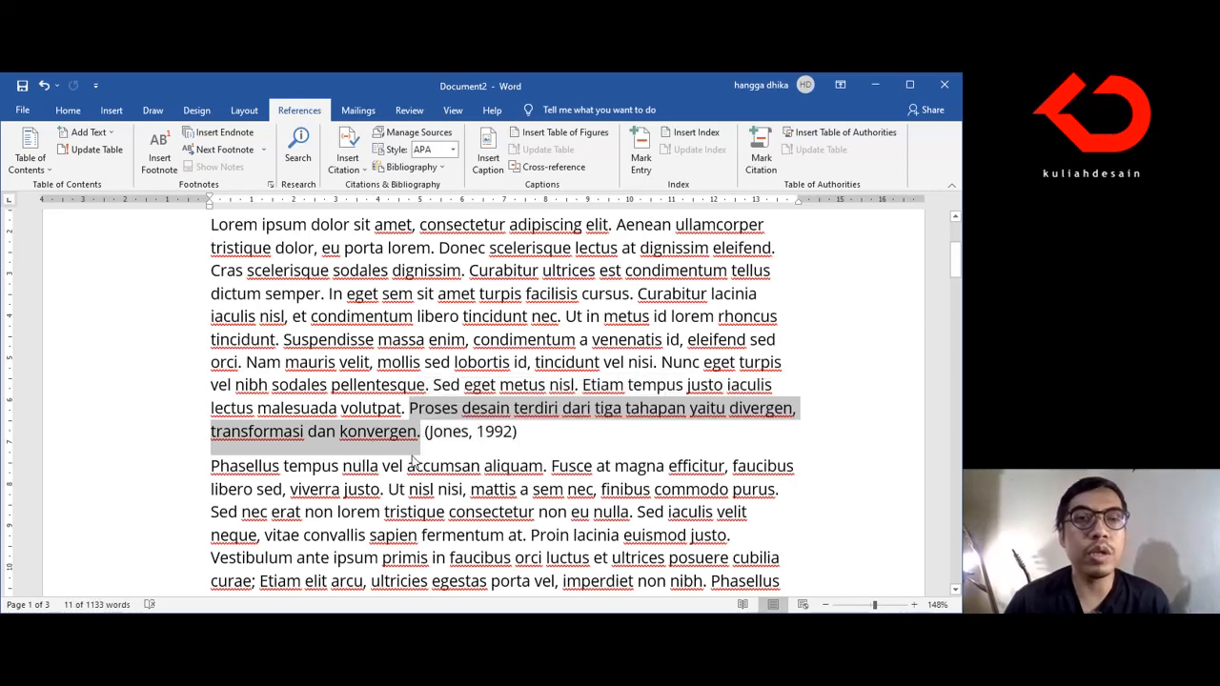
pyautogui.scroll(-2, 501, 456)
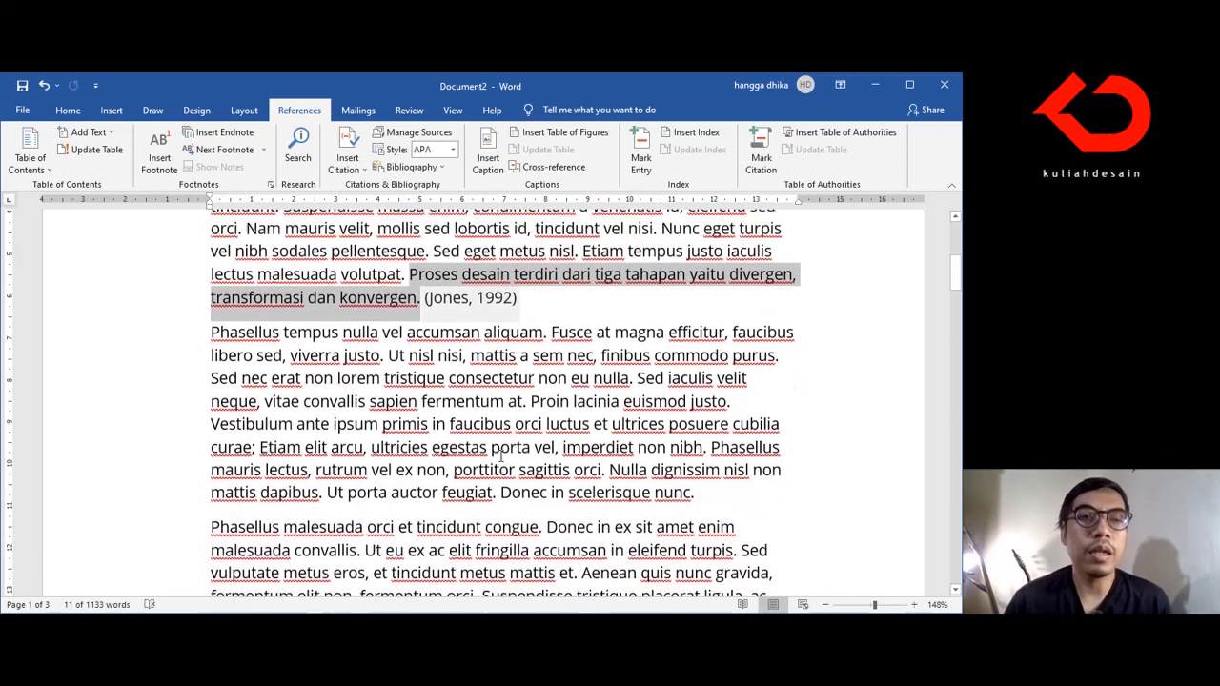
# Step: Begin a new sentence at the end of the "Phasellus tempus" paragraph: "Proses desain dalam desain interior dapat disesuaikan dengan"
pyautogui.click(718, 519)
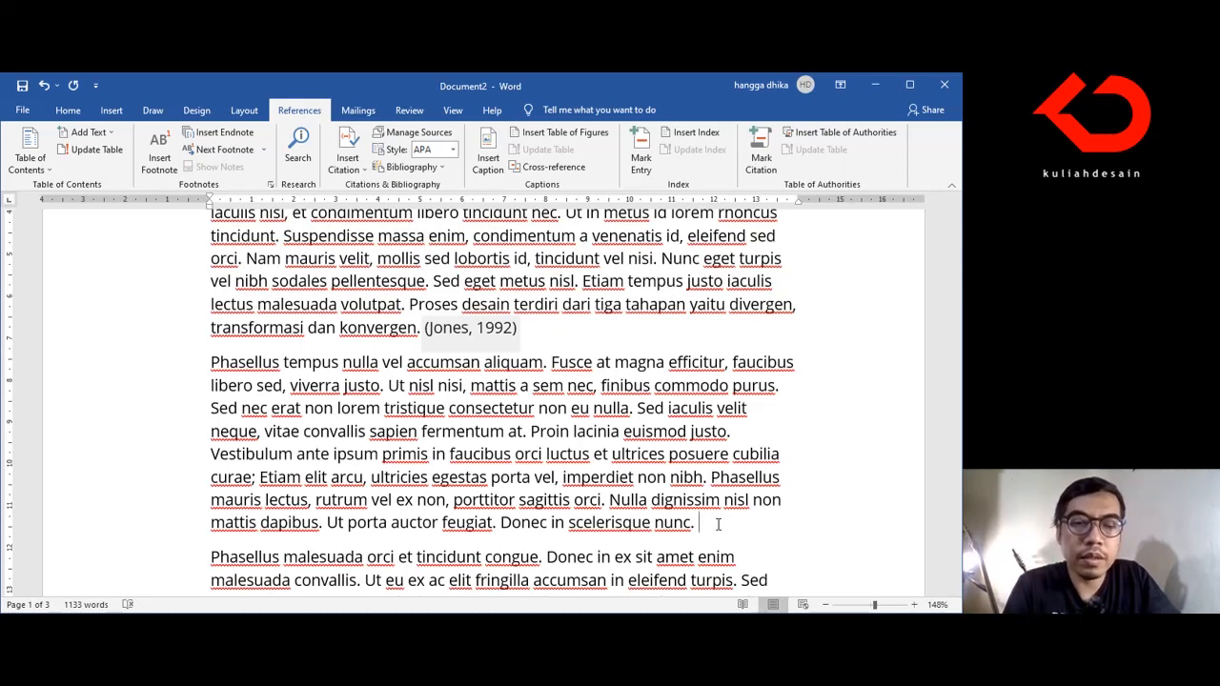
pyautogui.write('Proses ')
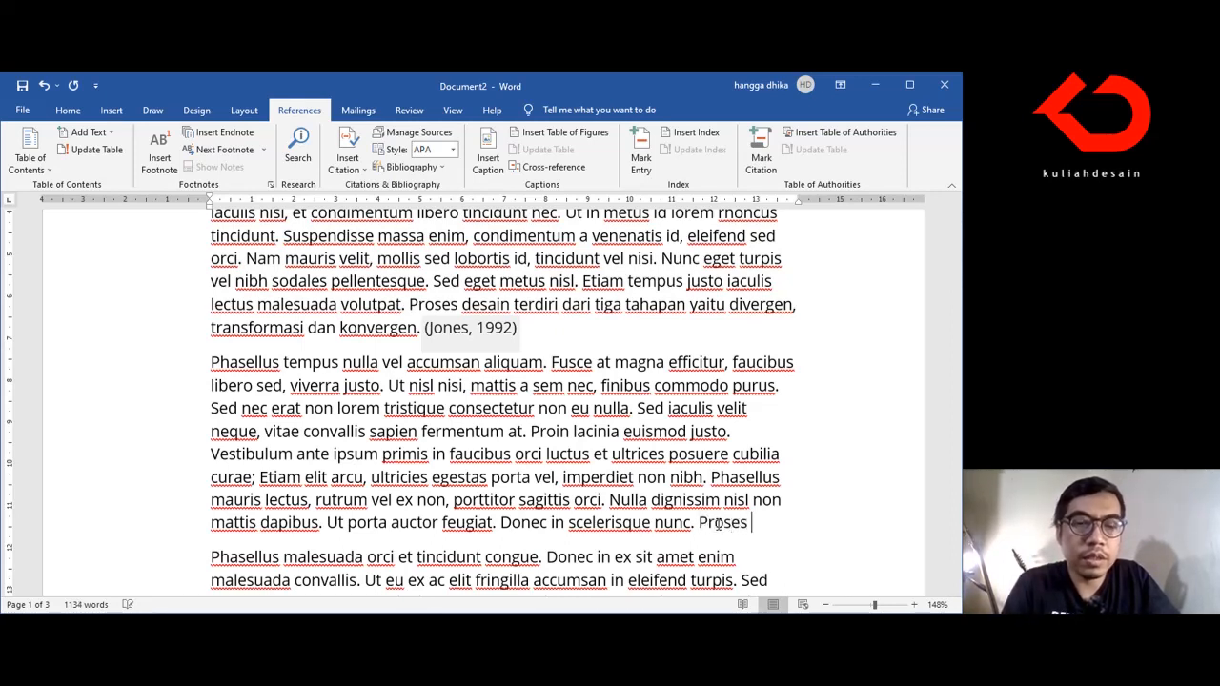
pyautogui.write('desain dalam')
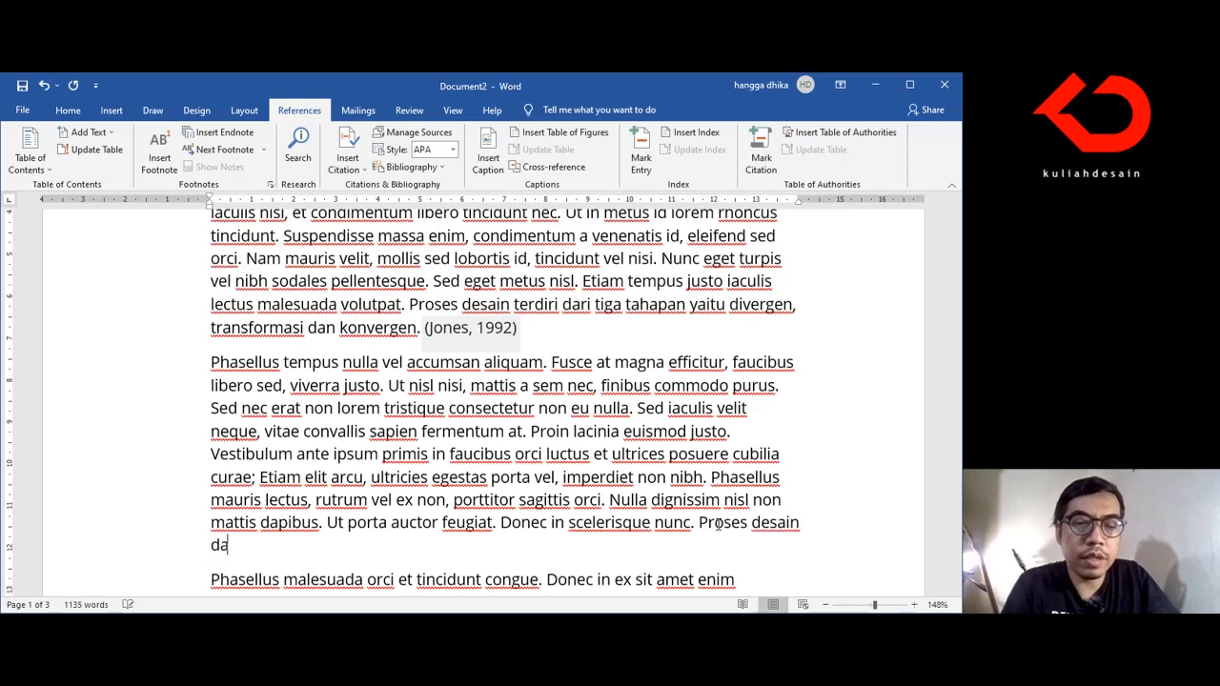
pyautogui.write(' desain ')
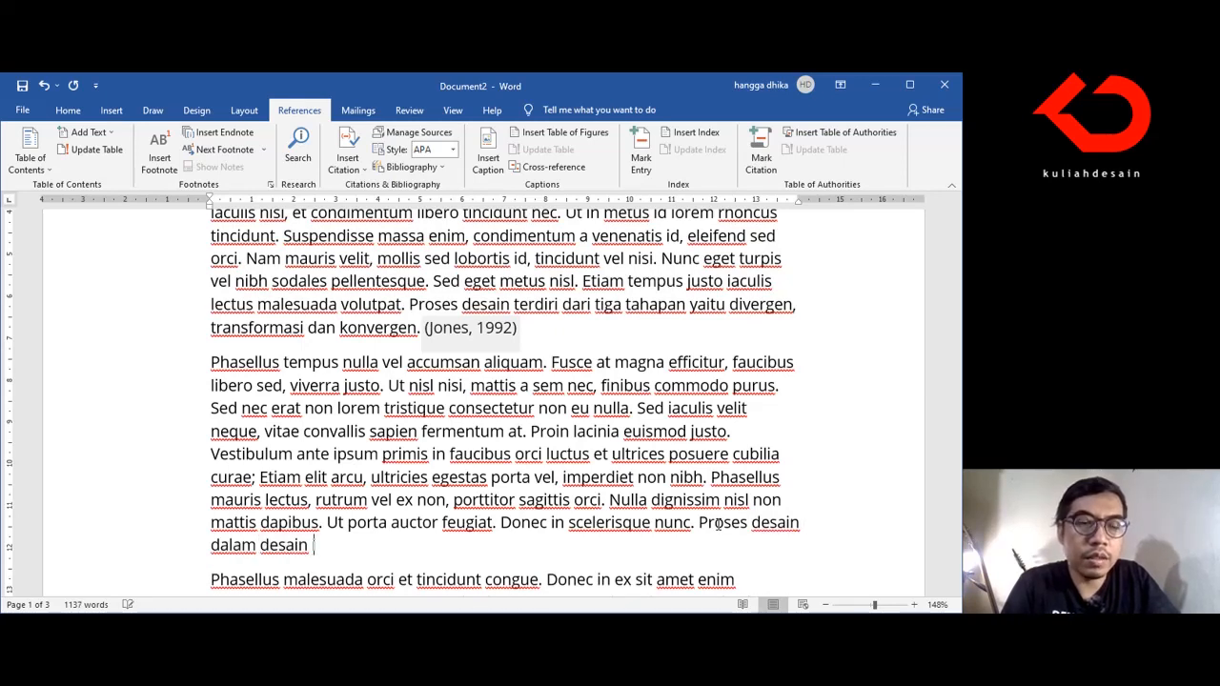
pyautogui.write('interio')
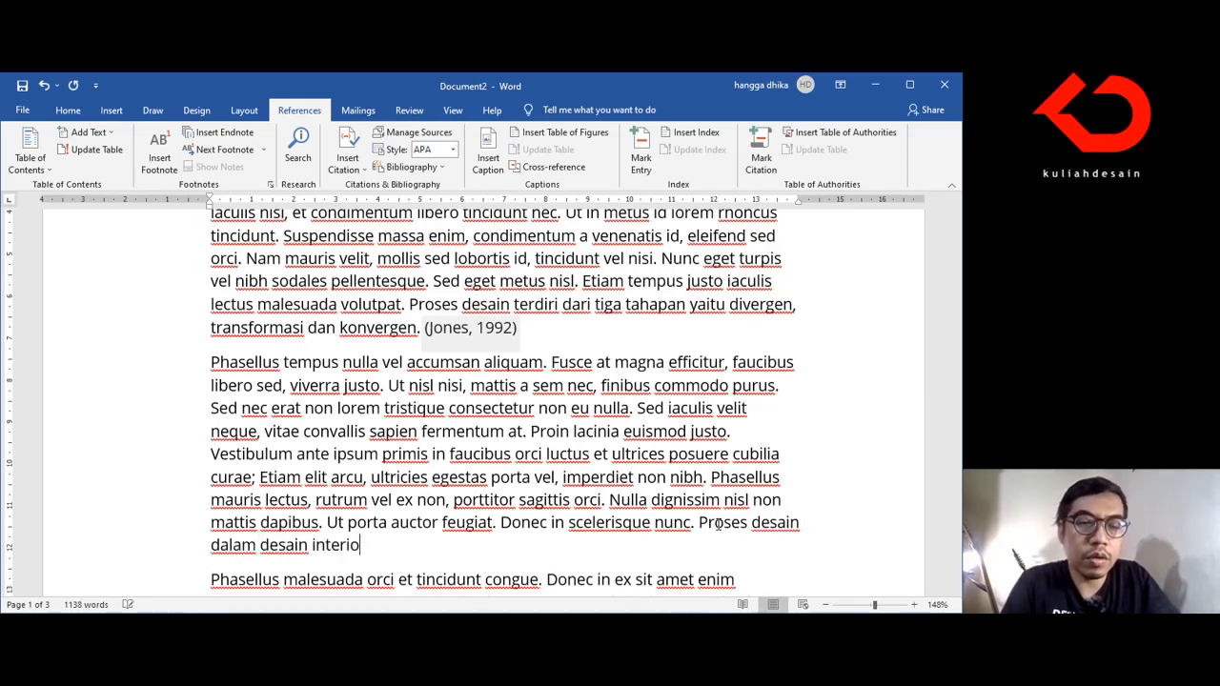
pyautogui.write('r dapa')
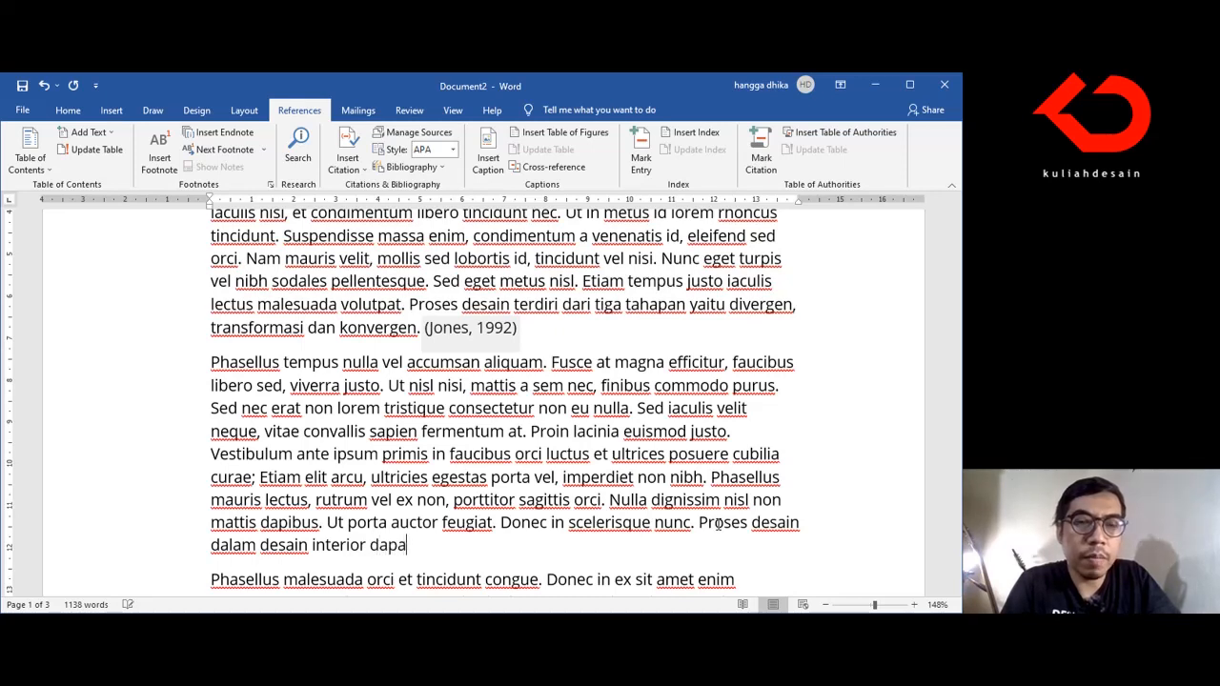
pyautogui.write('t diubah')
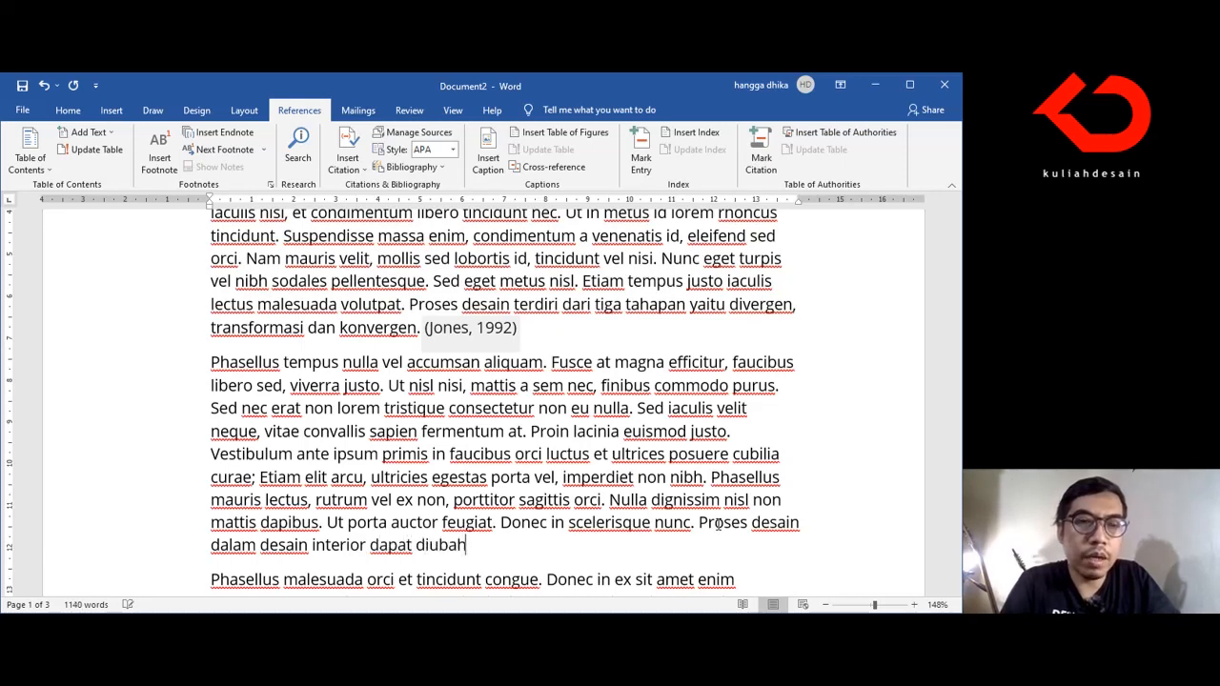
pyautogui.press('BackSpace')
pyautogui.press('BackSpace')
pyautogui.press('BackSpace')
pyautogui.press('BackSpace')
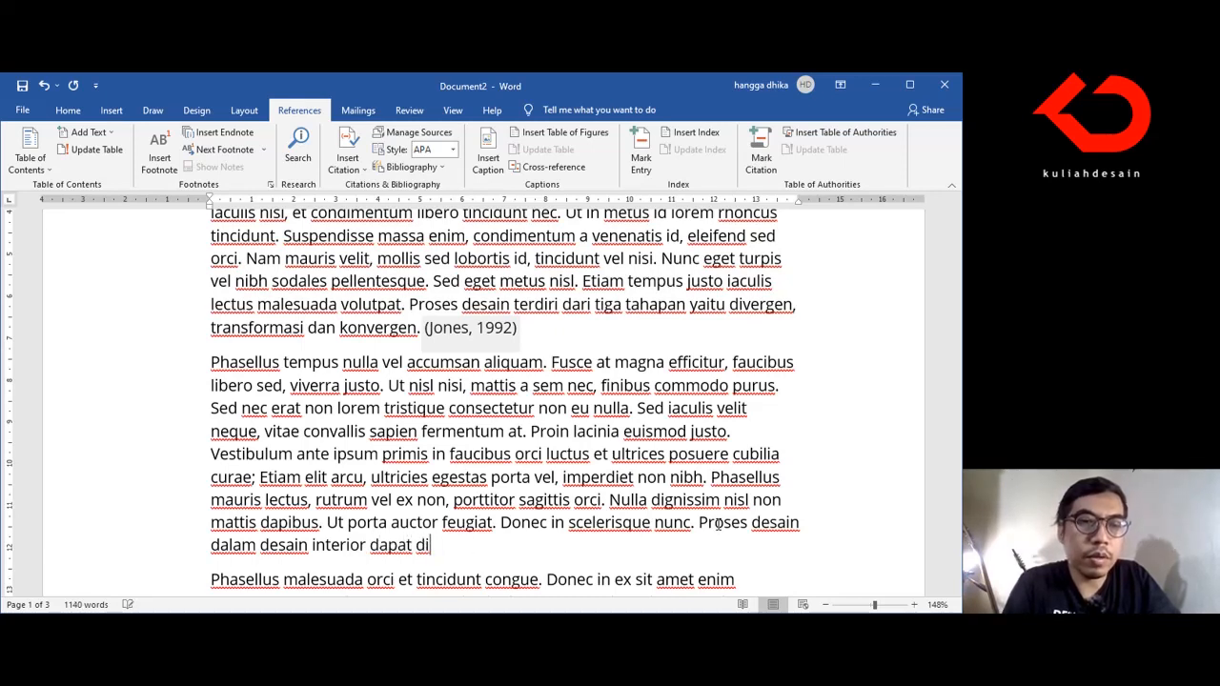
pyautogui.write('sesuaika')
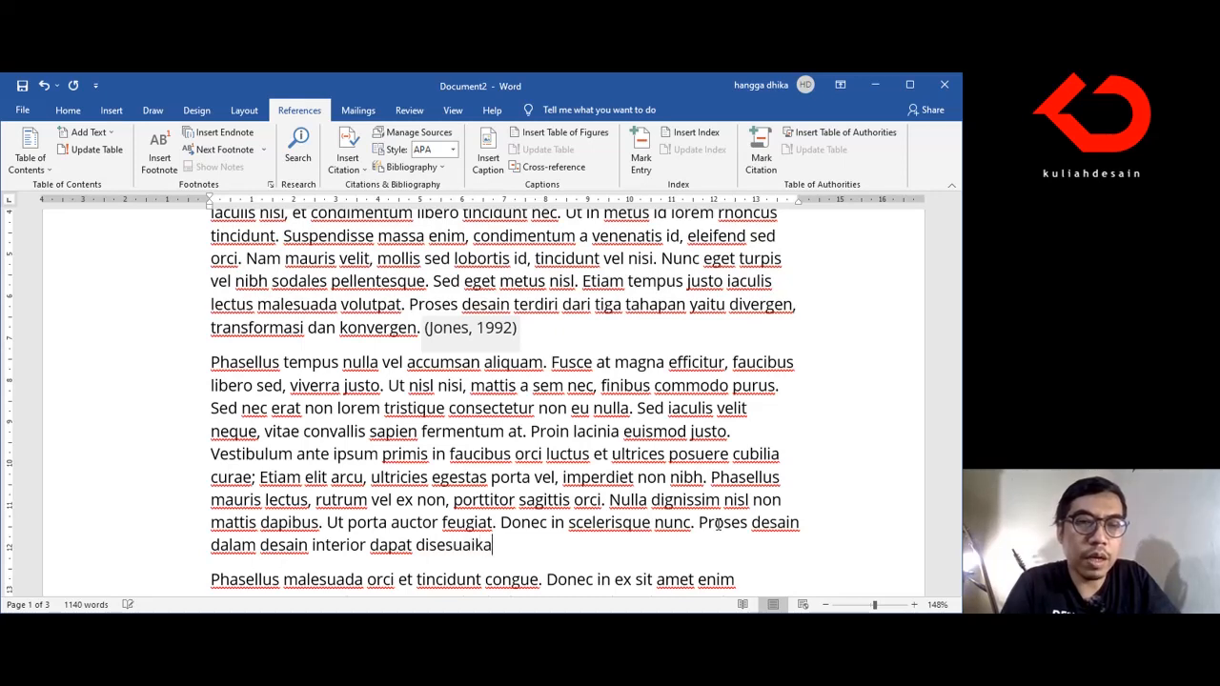
pyautogui.write('n dengan ')
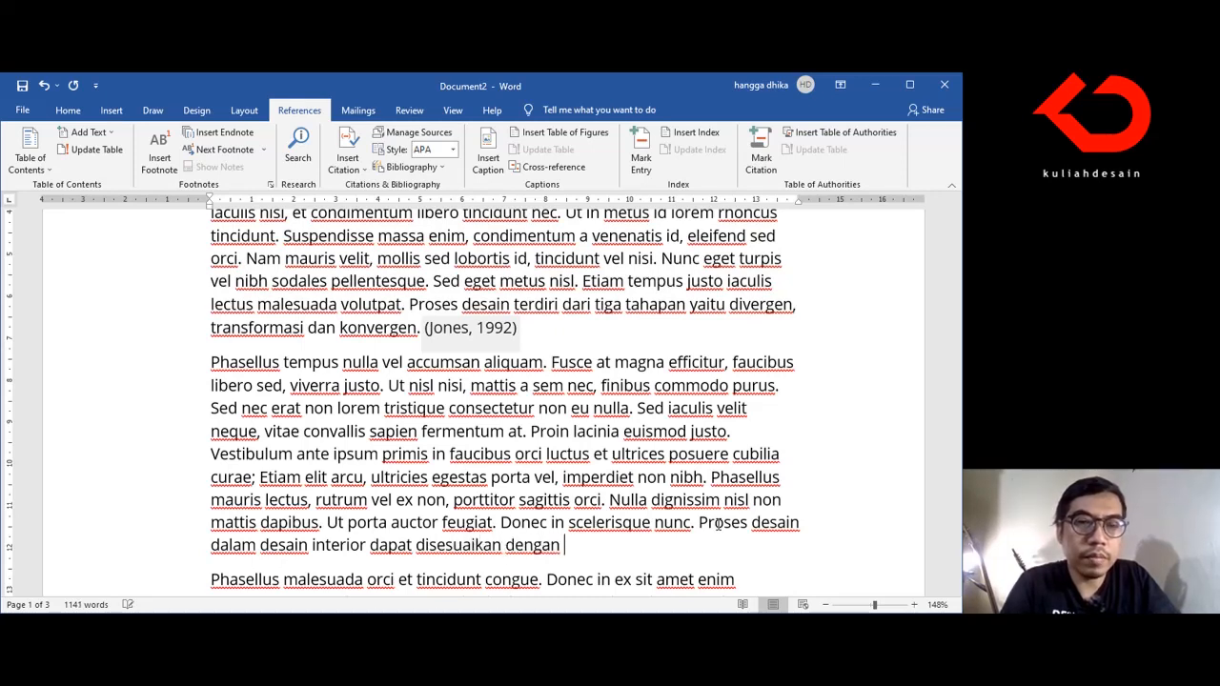
pyautogui.write('urutan')
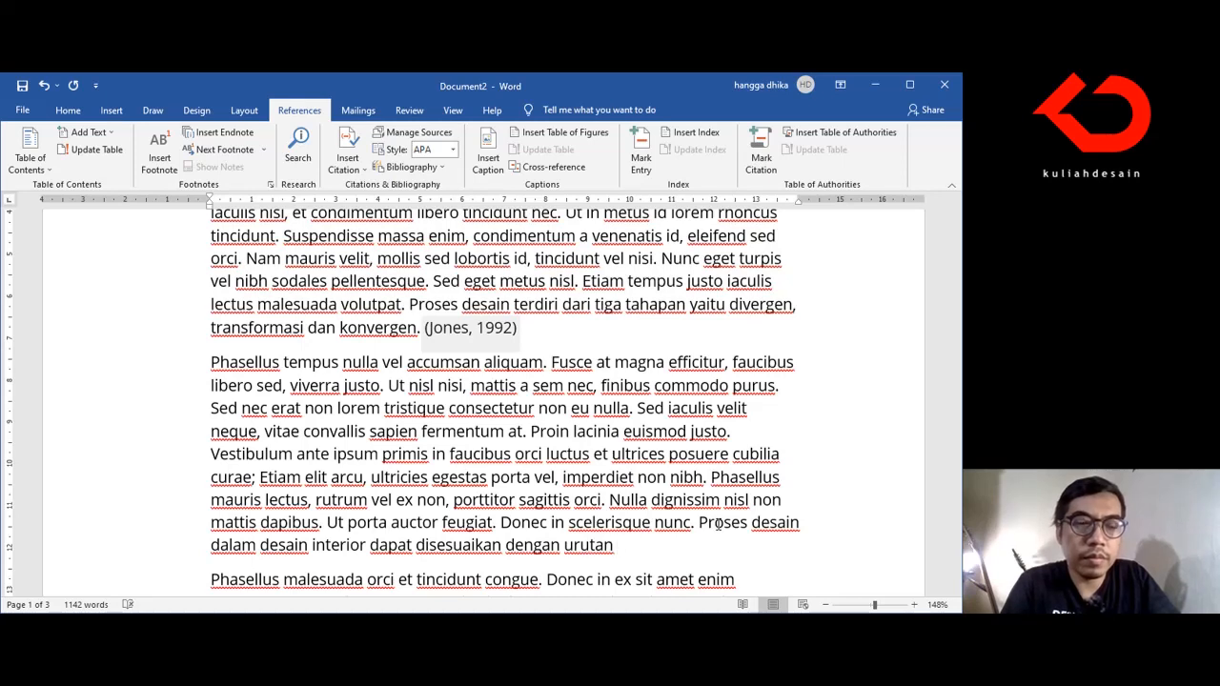
pyautogui.write(' berikut ')
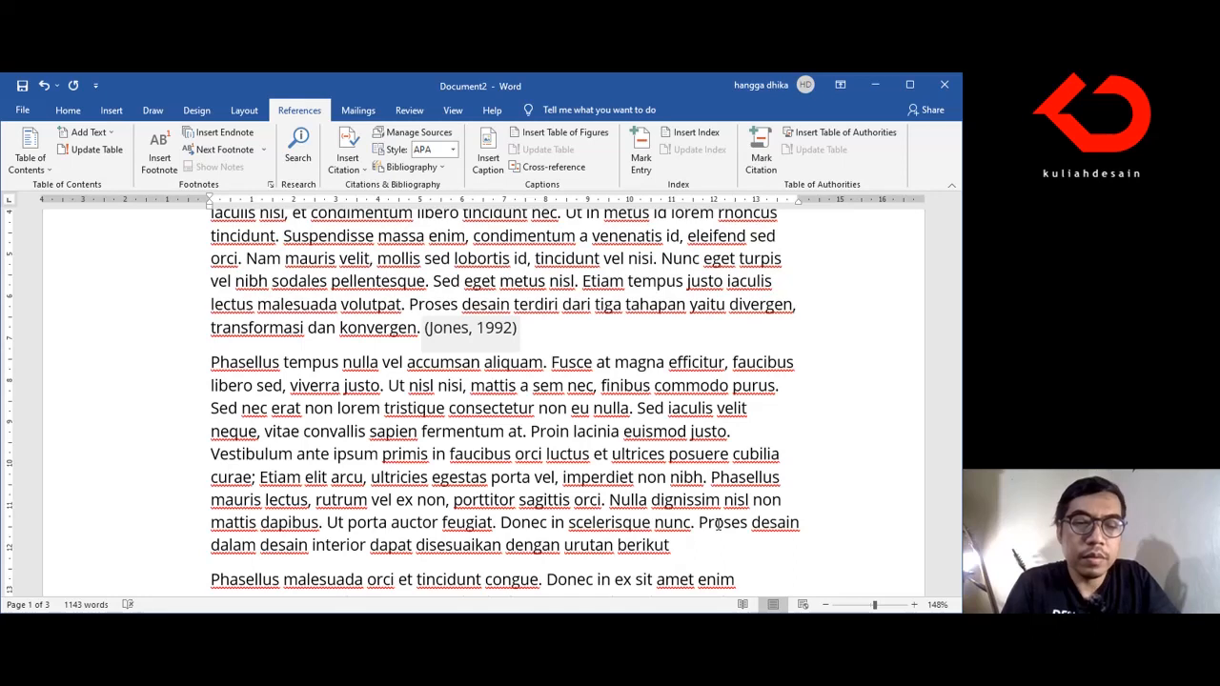
pyautogui.write('ini ')
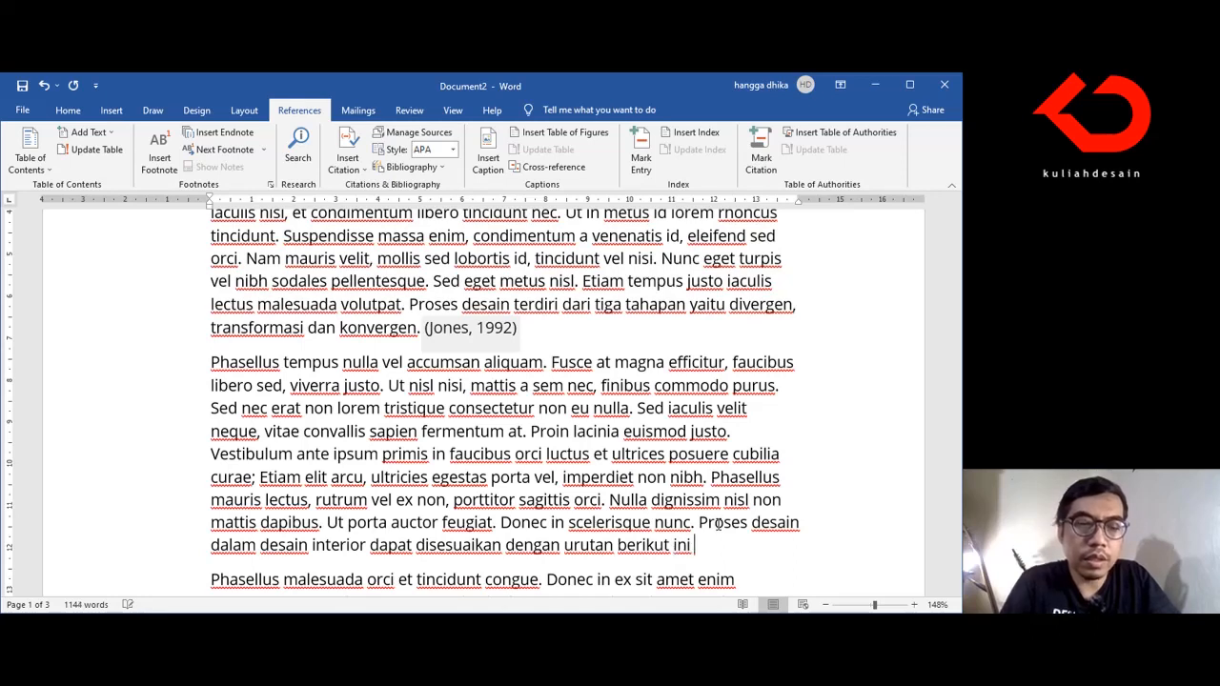
pyautogui.write('yaitu di')
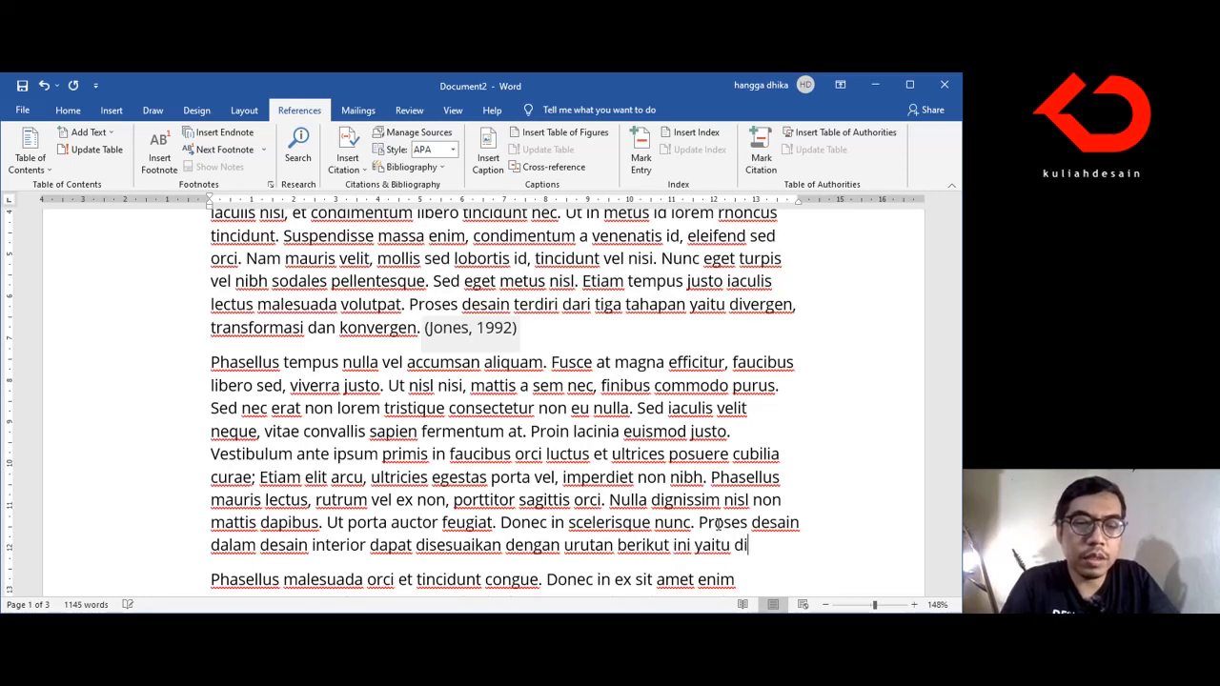
pyautogui.write('scover, defin')
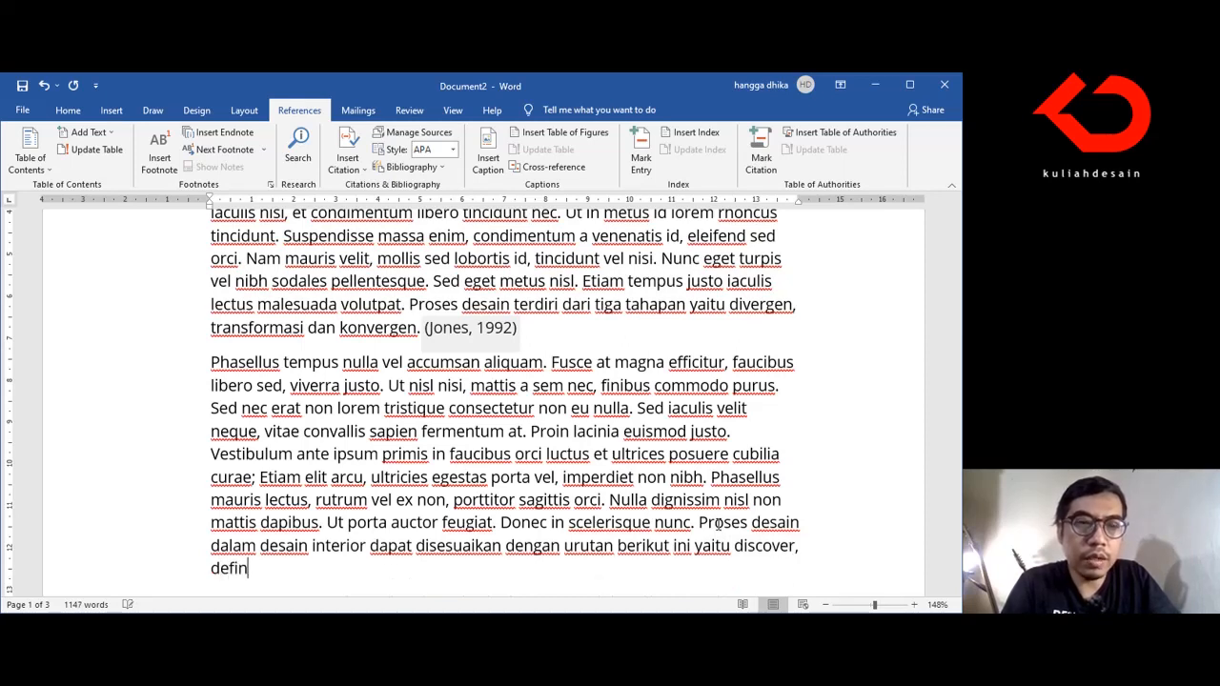
pyautogui.write('e, deliver')
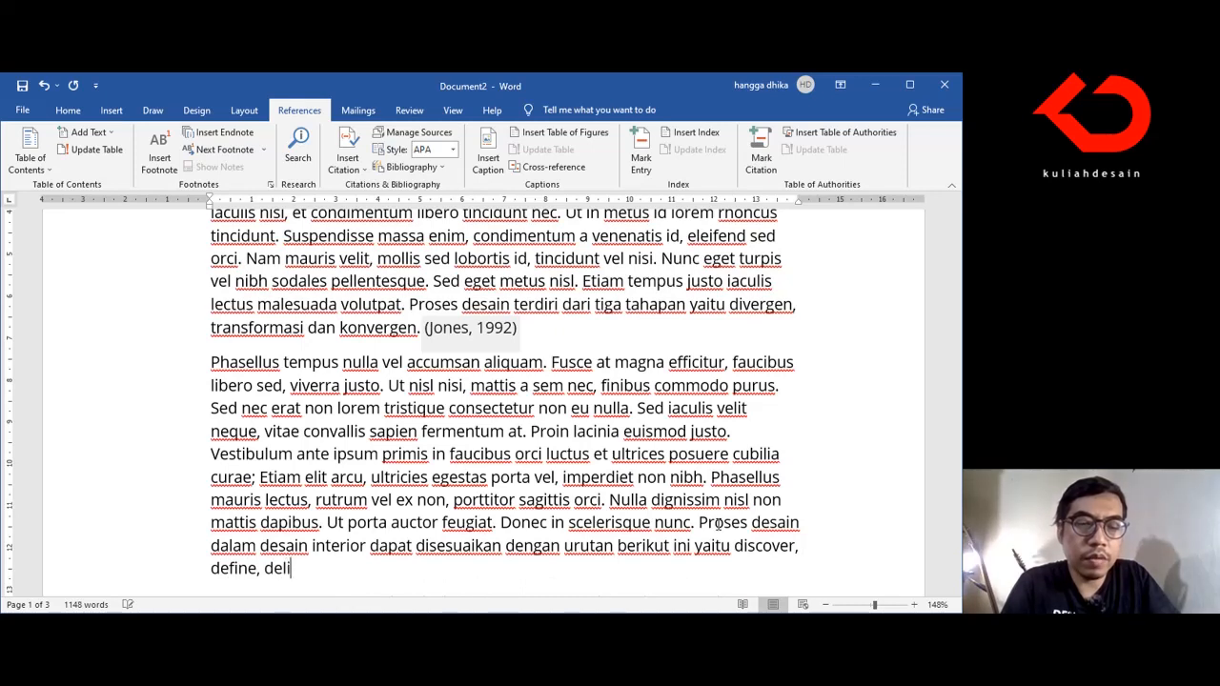
# Step: Complete the new sentence with "urutan berikut ini yaitu discover, define, develop, dan deliver."
pyautogui.press('BackSpace')
pyautogui.press('BackSpace')
pyautogui.press('BackSpace')
pyautogui.press('BackSpace')
pyautogui.press('BackSpace')
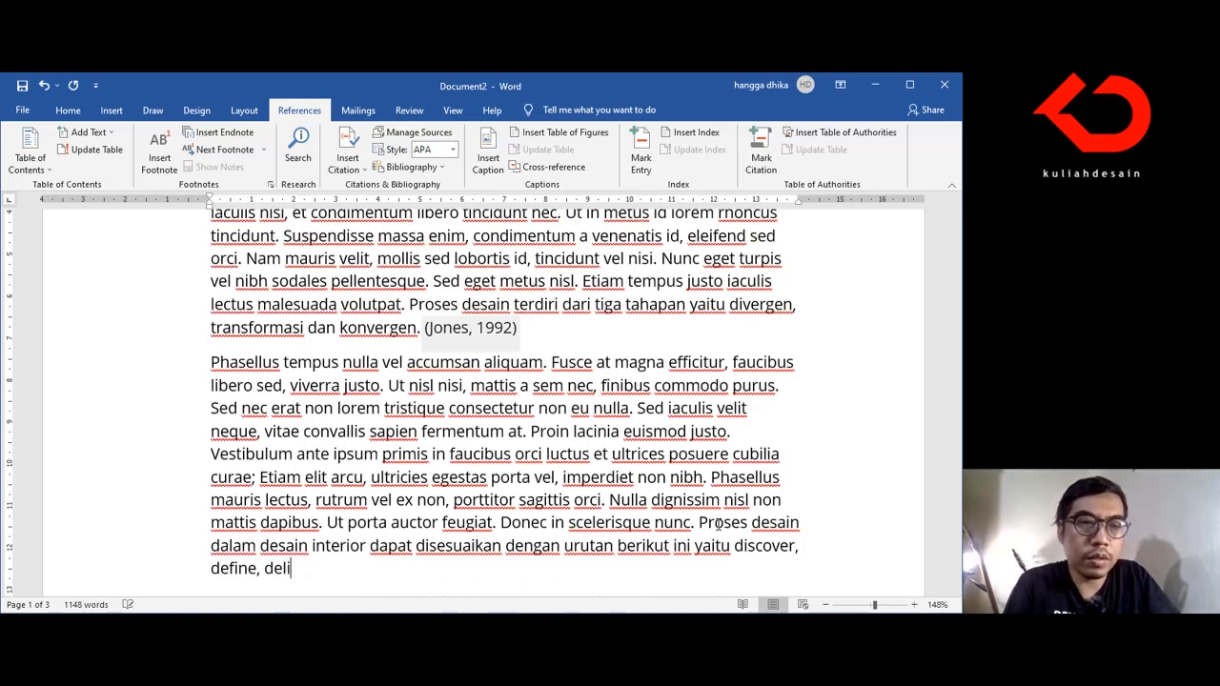
pyautogui.write('velop')
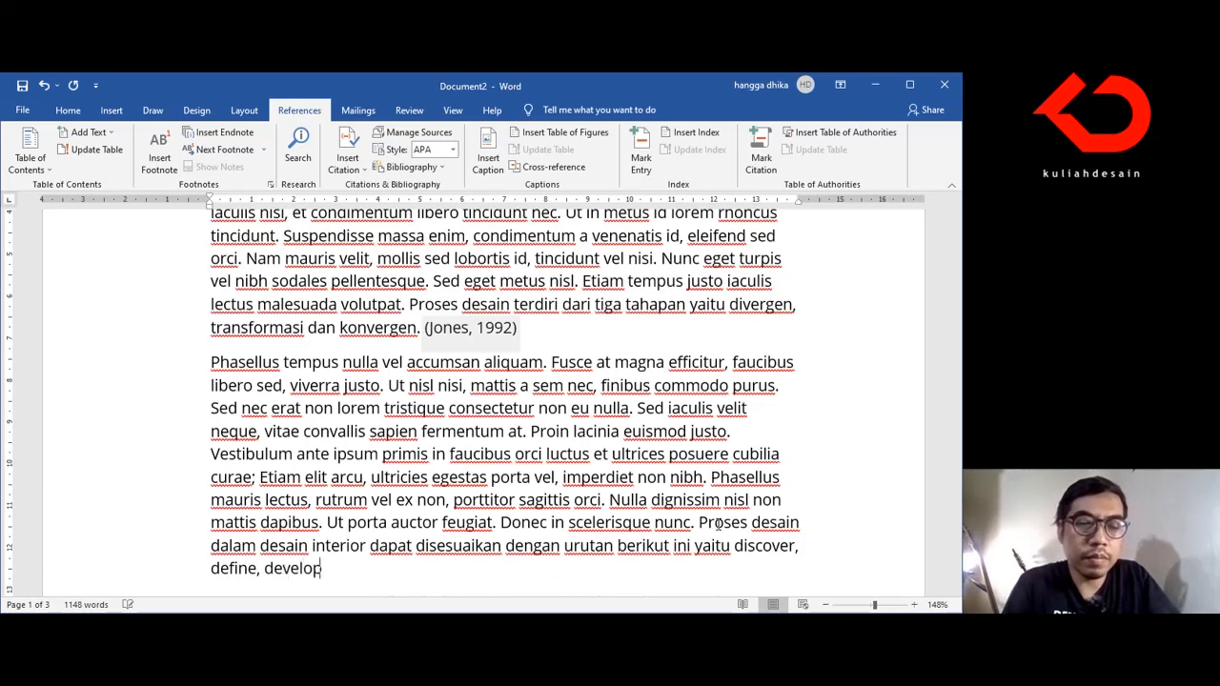
pyautogui.write(', dan d')
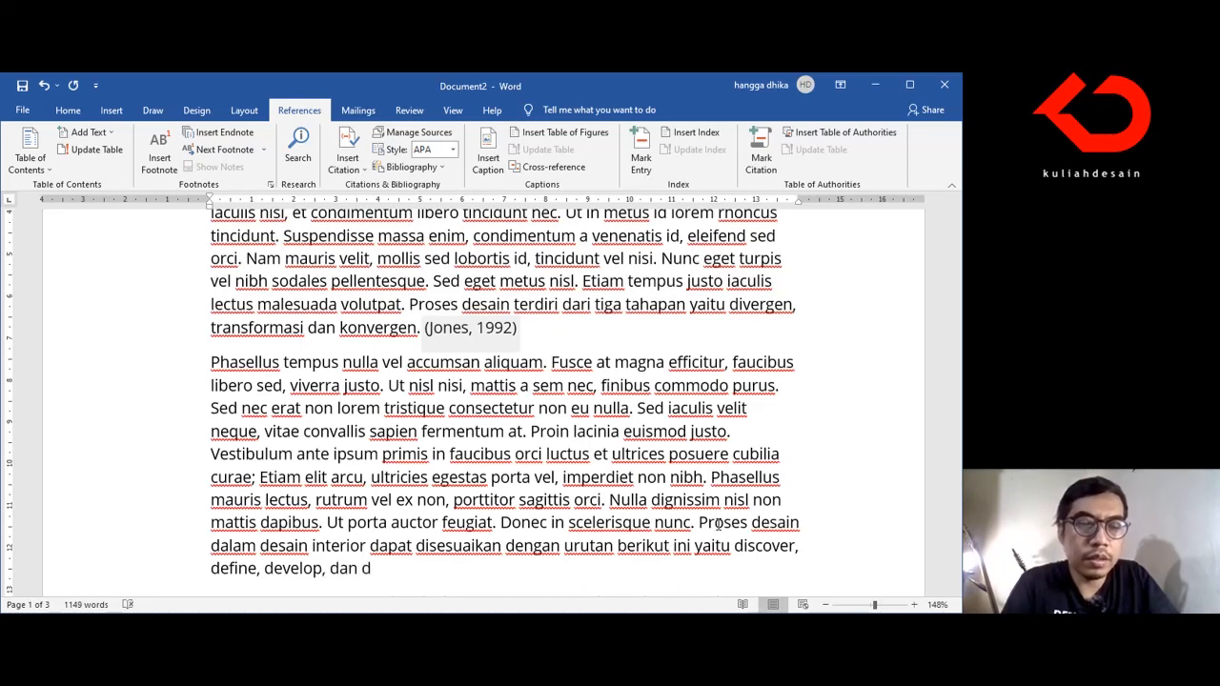
pyautogui.write('eliv')
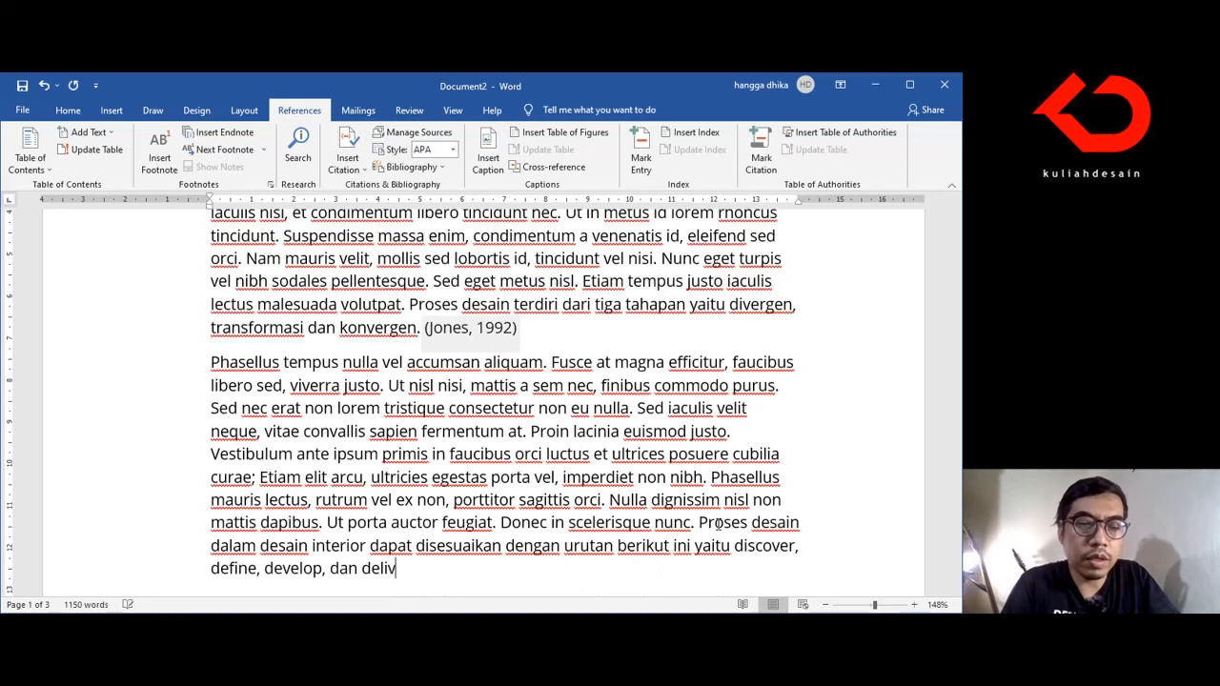
pyautogui.write('er.')
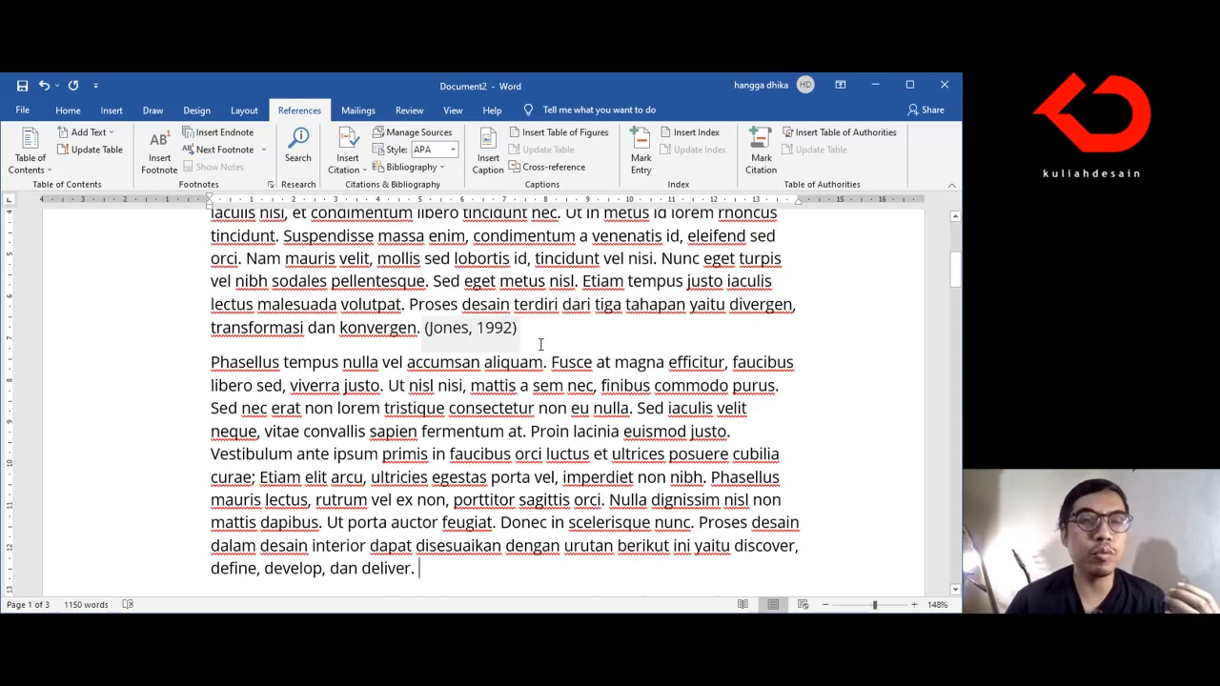
# Step: Start a new citation source of type Journal Article after the new sentence and enter the author's full name
pyautogui.click(352, 169)
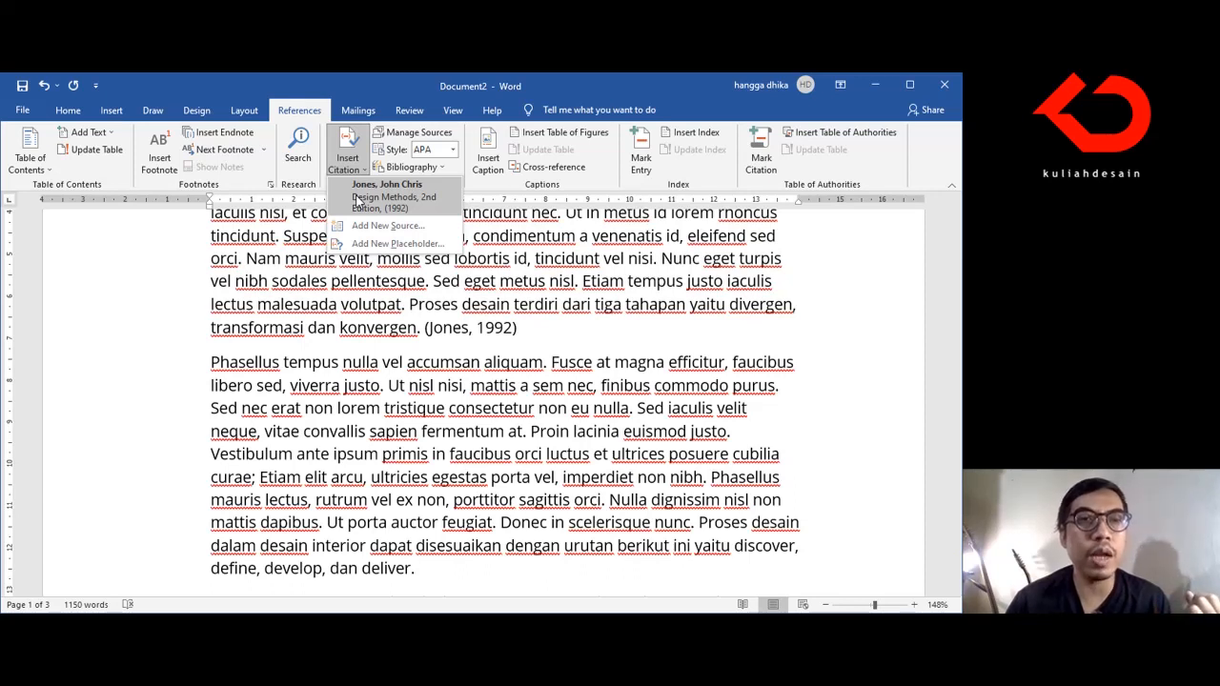
pyautogui.click(360, 226)
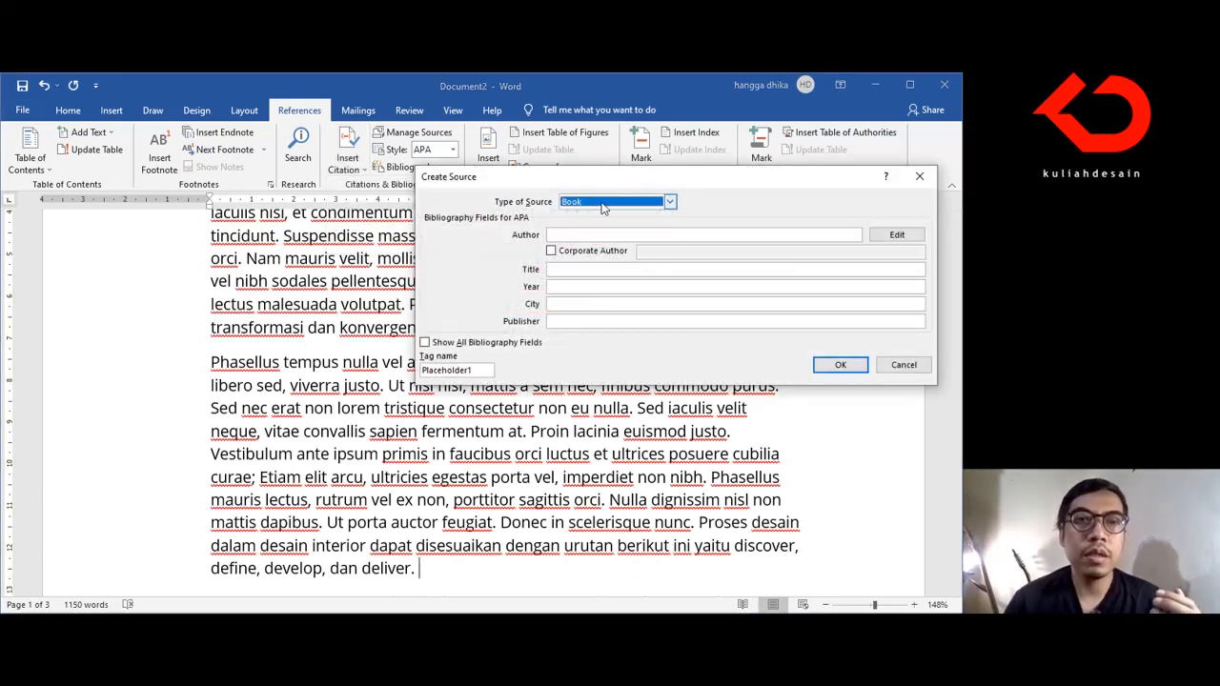
pyautogui.click(670, 201)
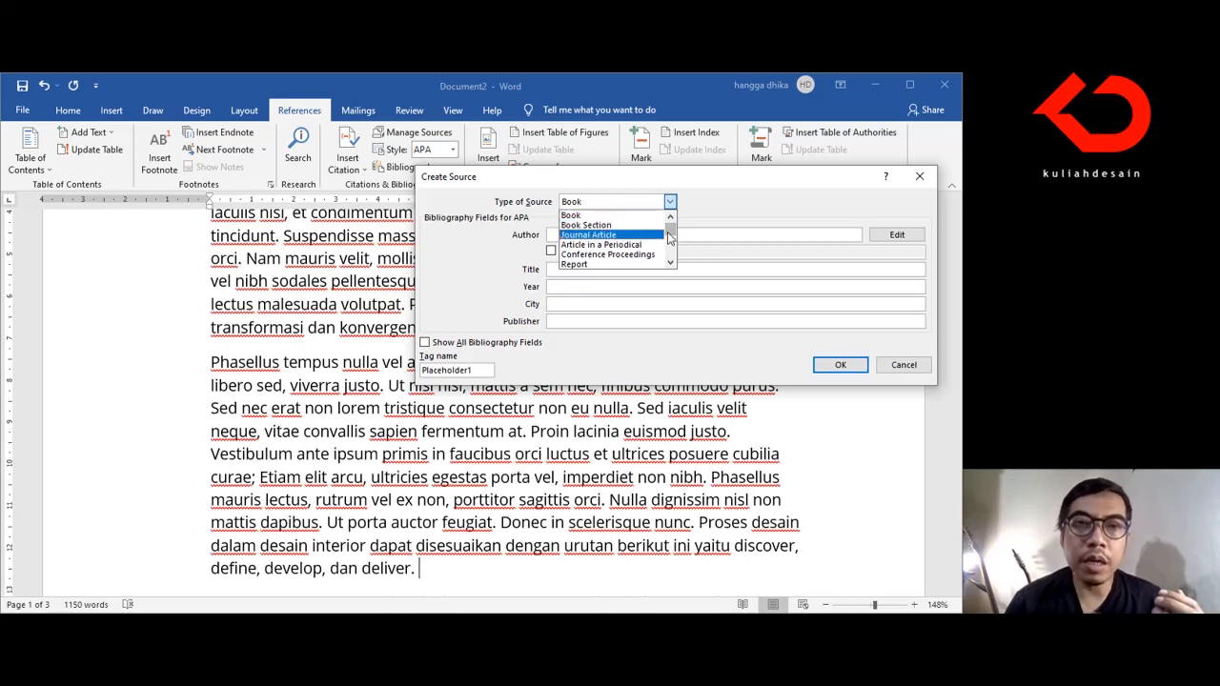
pyautogui.click(651, 235)
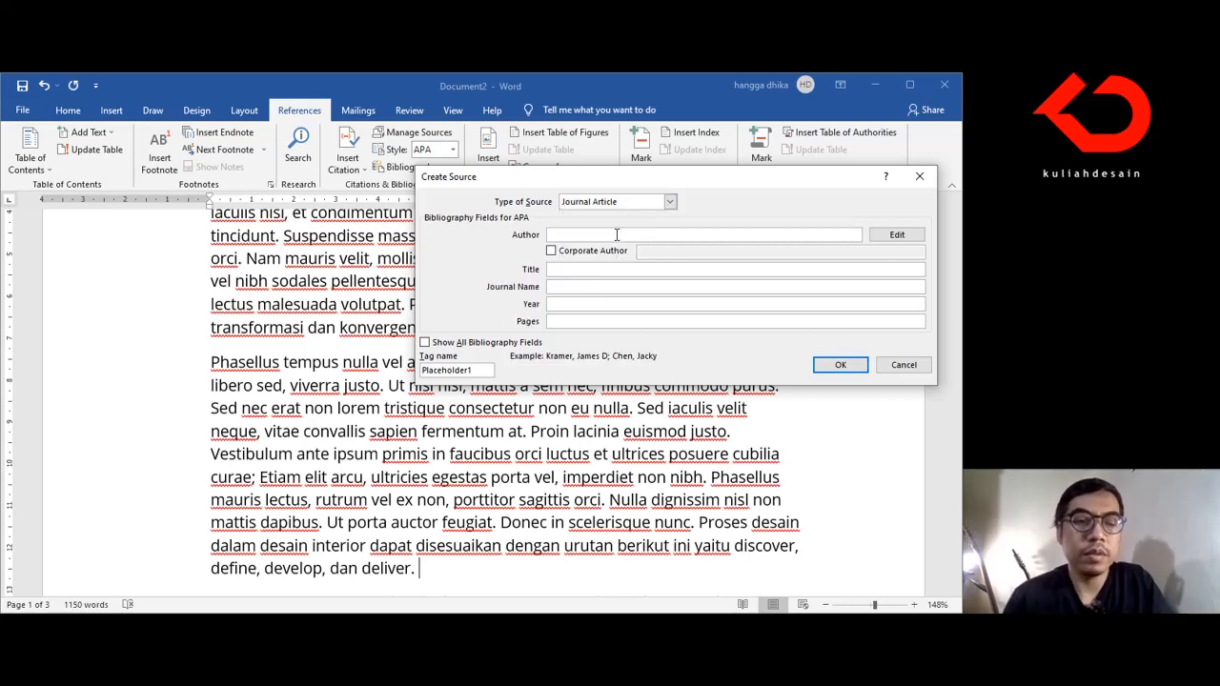
pyautogui.write('Ch')
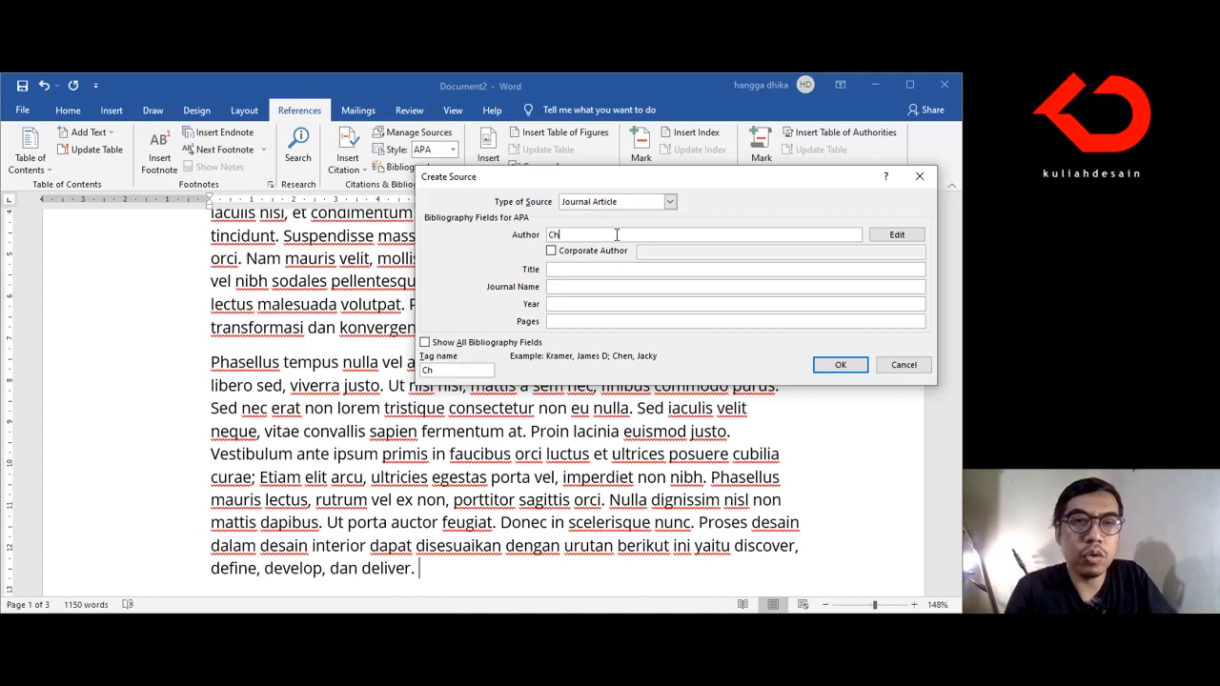
pyautogui.press('BackSpace')
pyautogui.press('BackSpace')
pyautogui.press('BackSpace')
pyautogui.write('S')
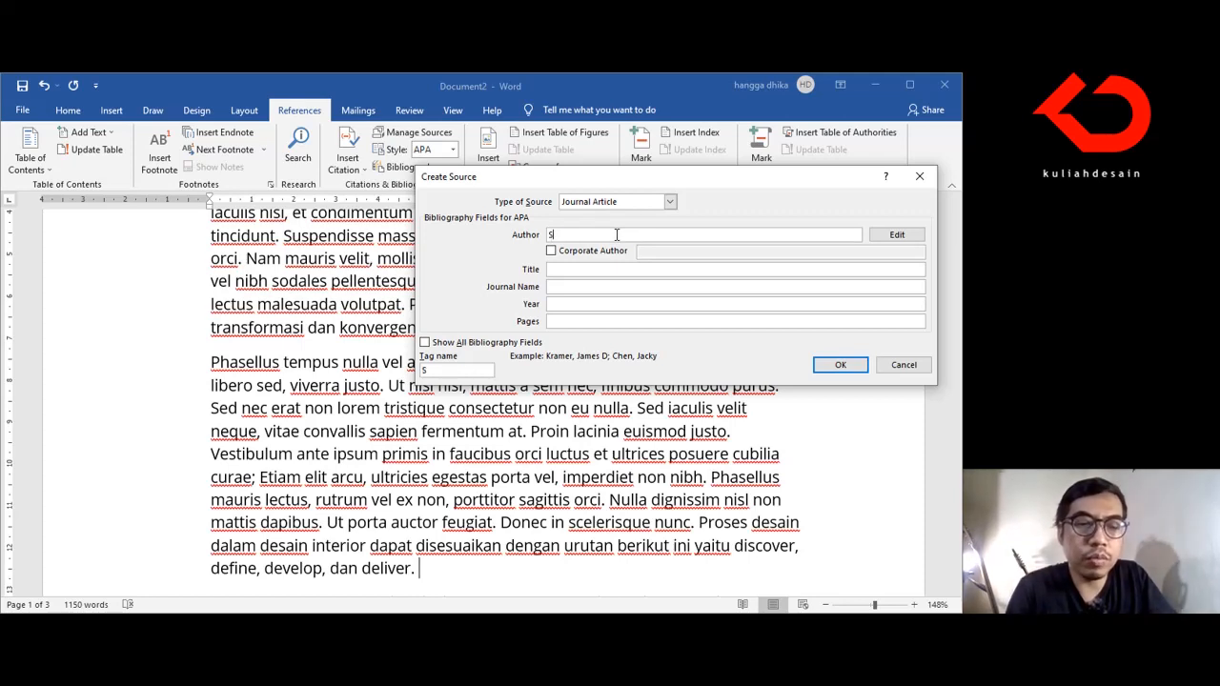
pyautogui.write('uastiwi Triatmodjo')
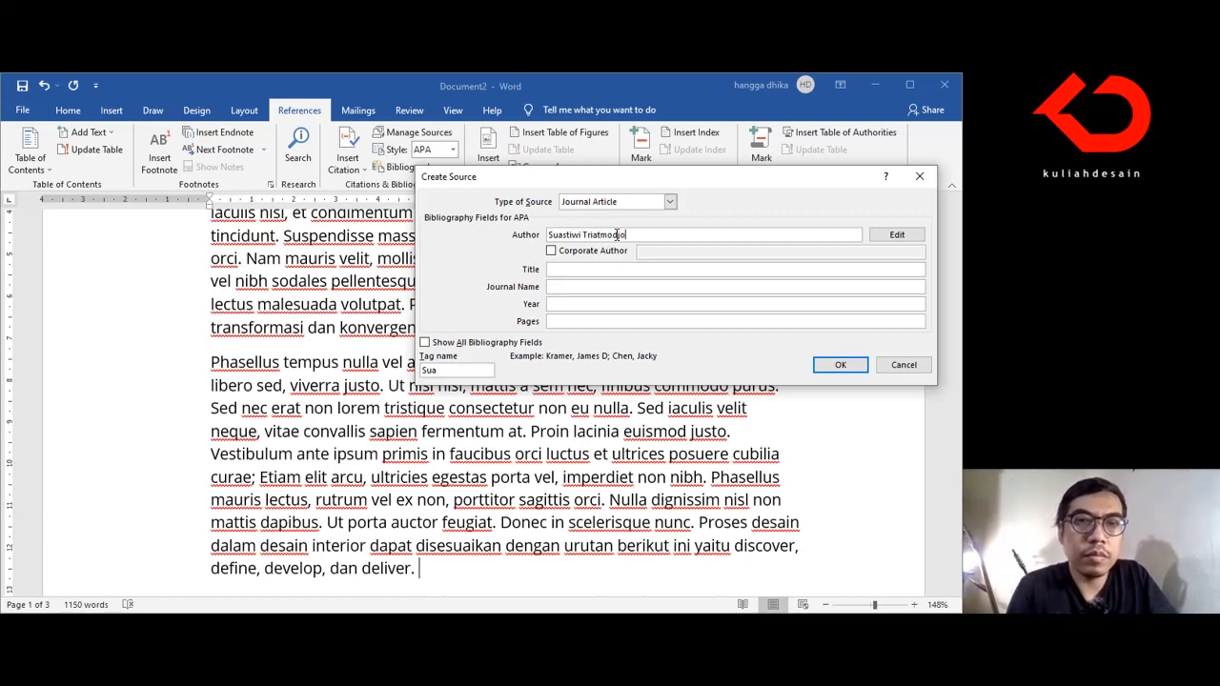
# Step: Complete the source with title "Proses Desain dalam Desain Interior", journal "Lintas Ruang", year 2020 and pages 35-47, and insert its citation
pyautogui.click(596, 269)
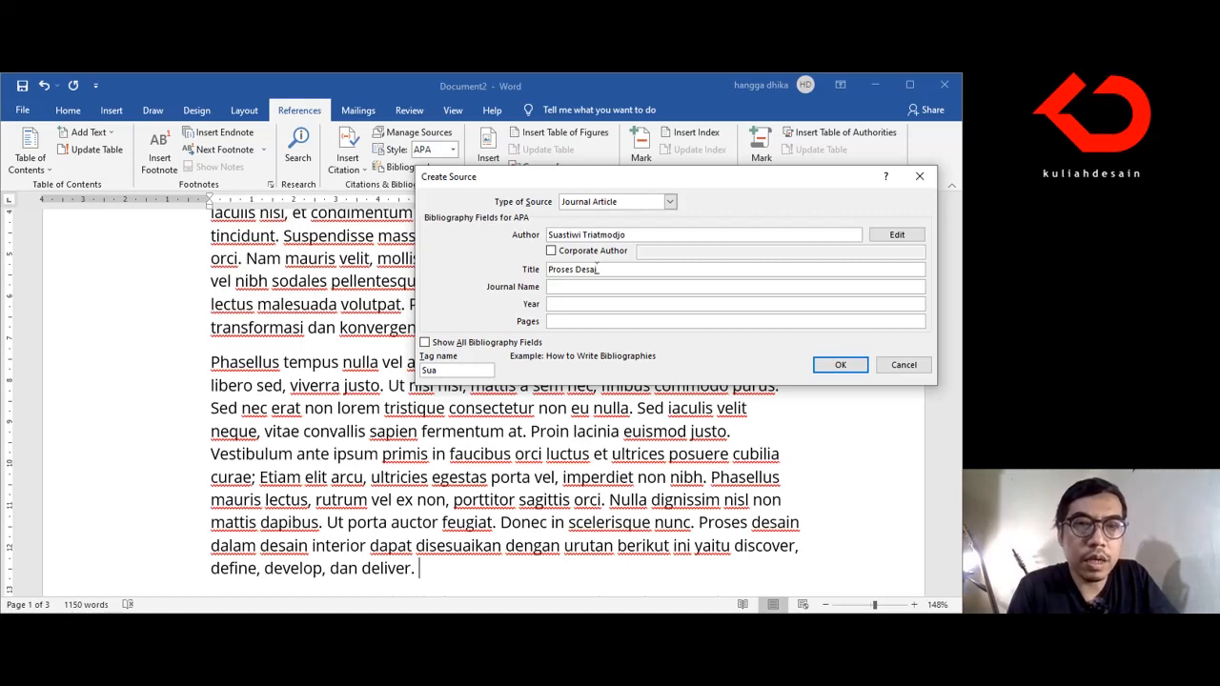
pyautogui.write('dalam Desain Interior')
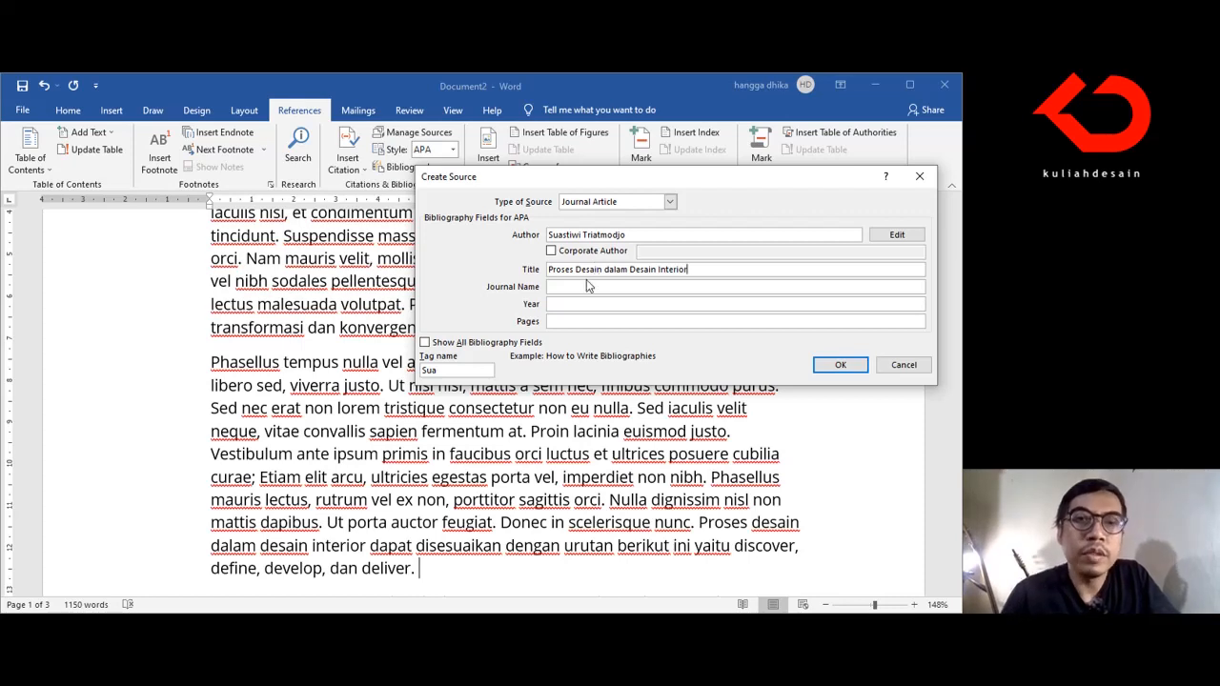
pyautogui.click(593, 286)
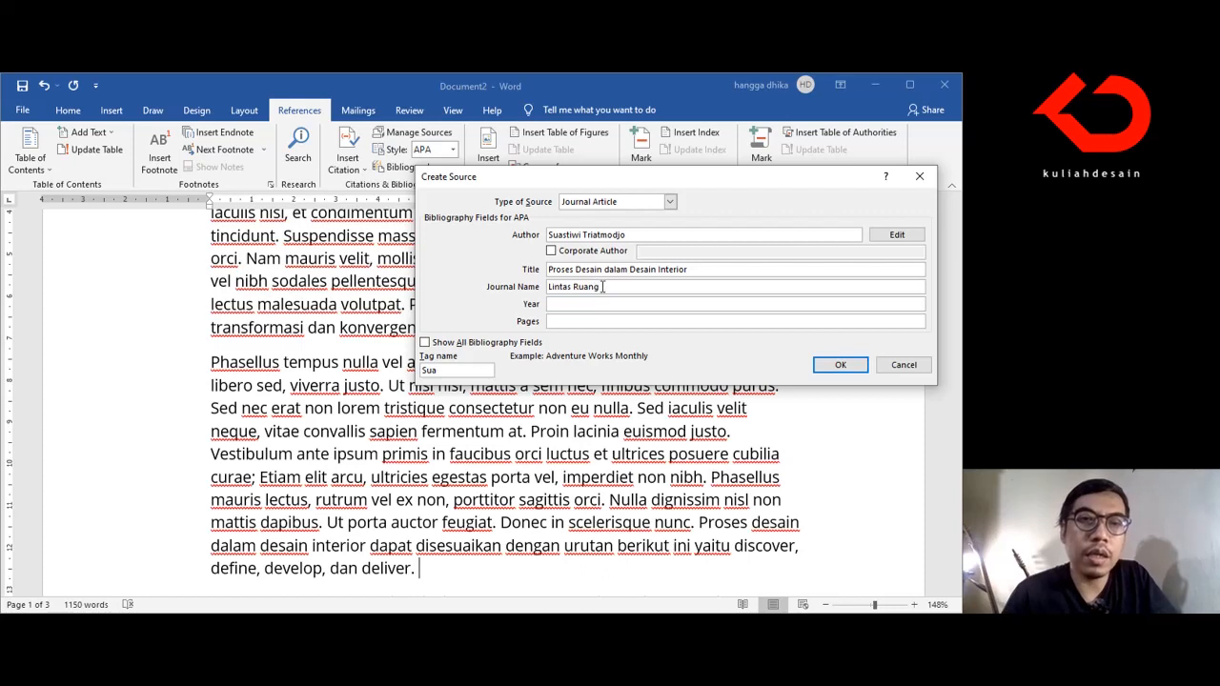
pyautogui.click(610, 303)
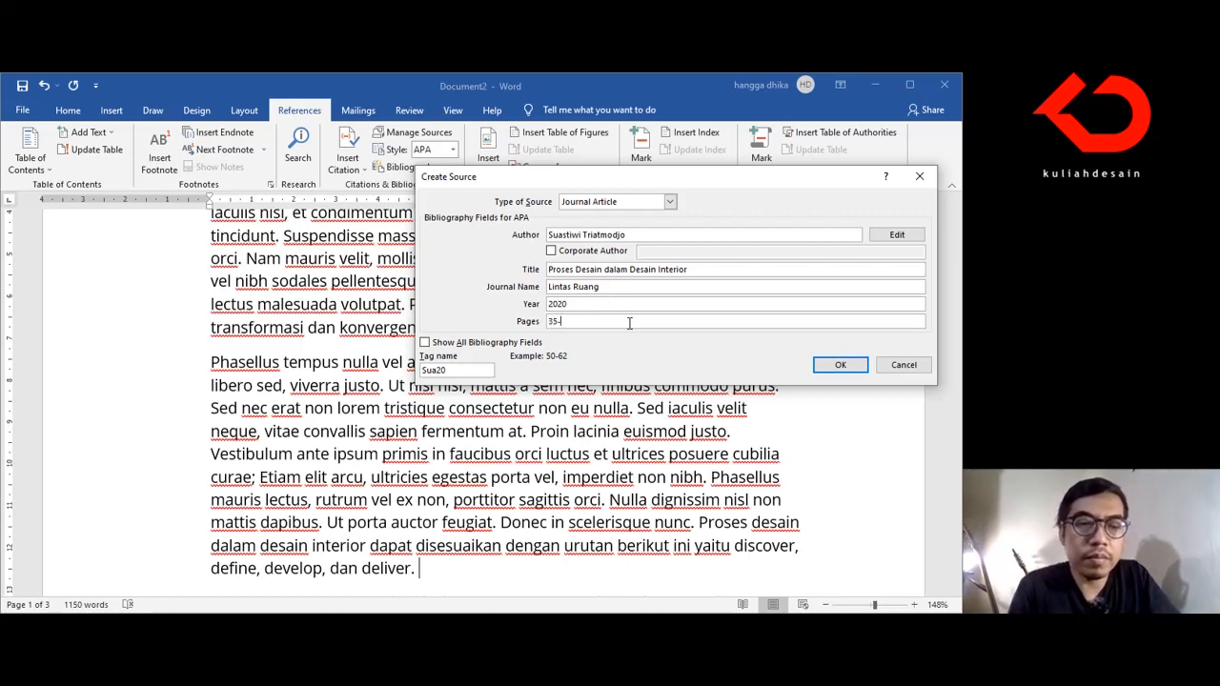
pyautogui.write('47')
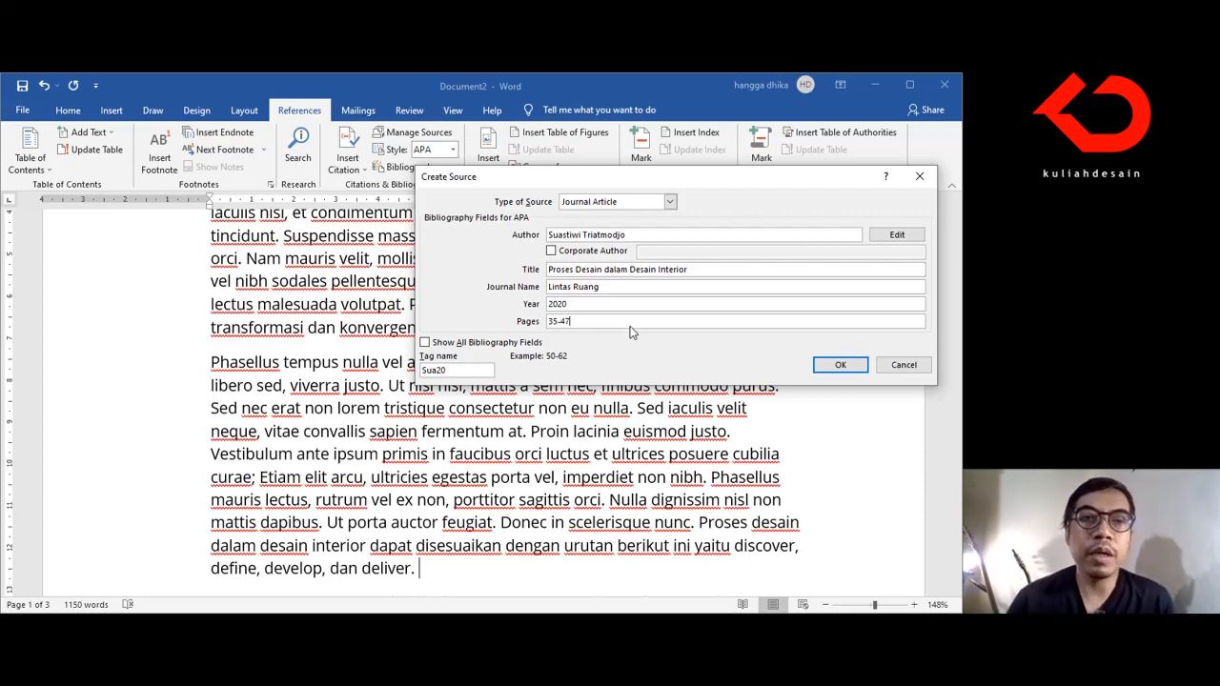
pyautogui.click(838, 365)
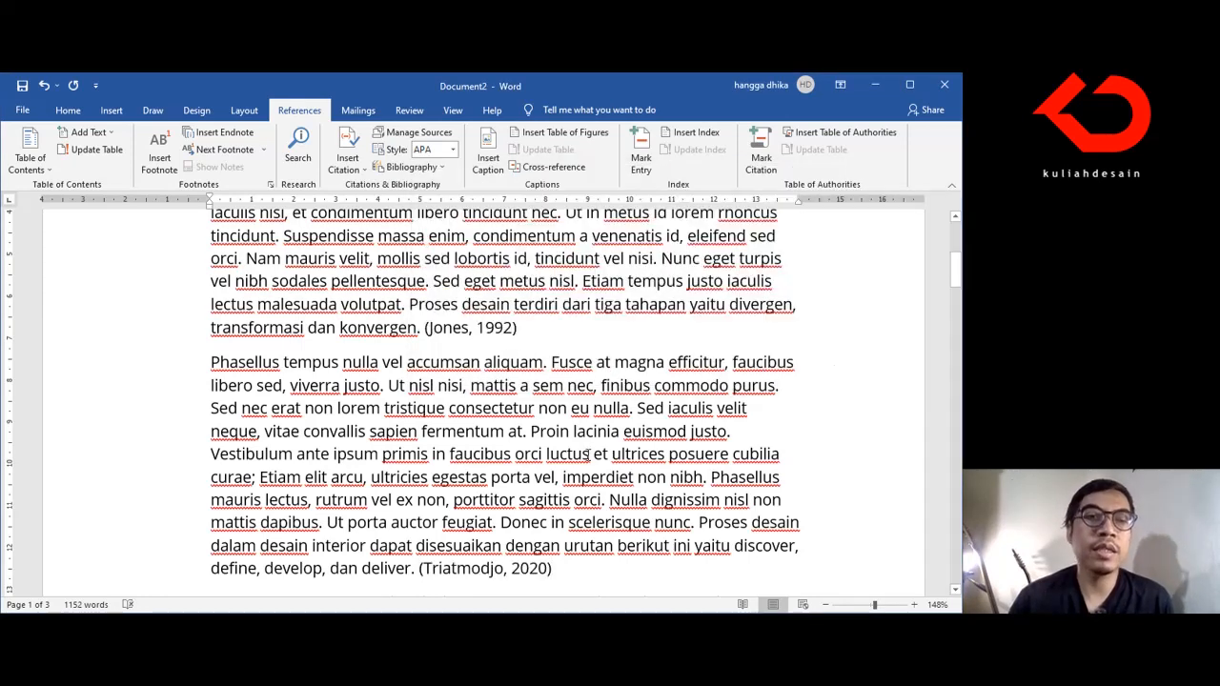
pyautogui.scroll(-1, 588, 455)
pyautogui.scroll(4, 597, 440)
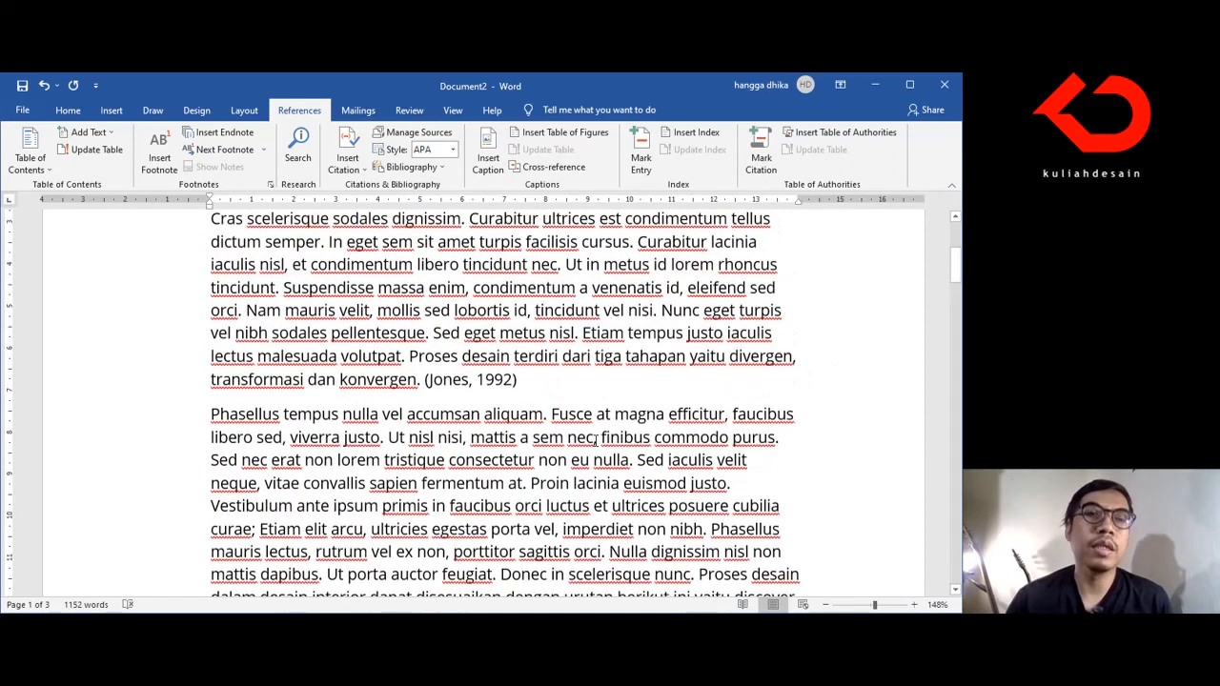
# Step: Review the in-text citations closing the paragraph on the three design stages and the "Phasellus tempus" paragraph
pyautogui.scroll(-4, 596, 439)
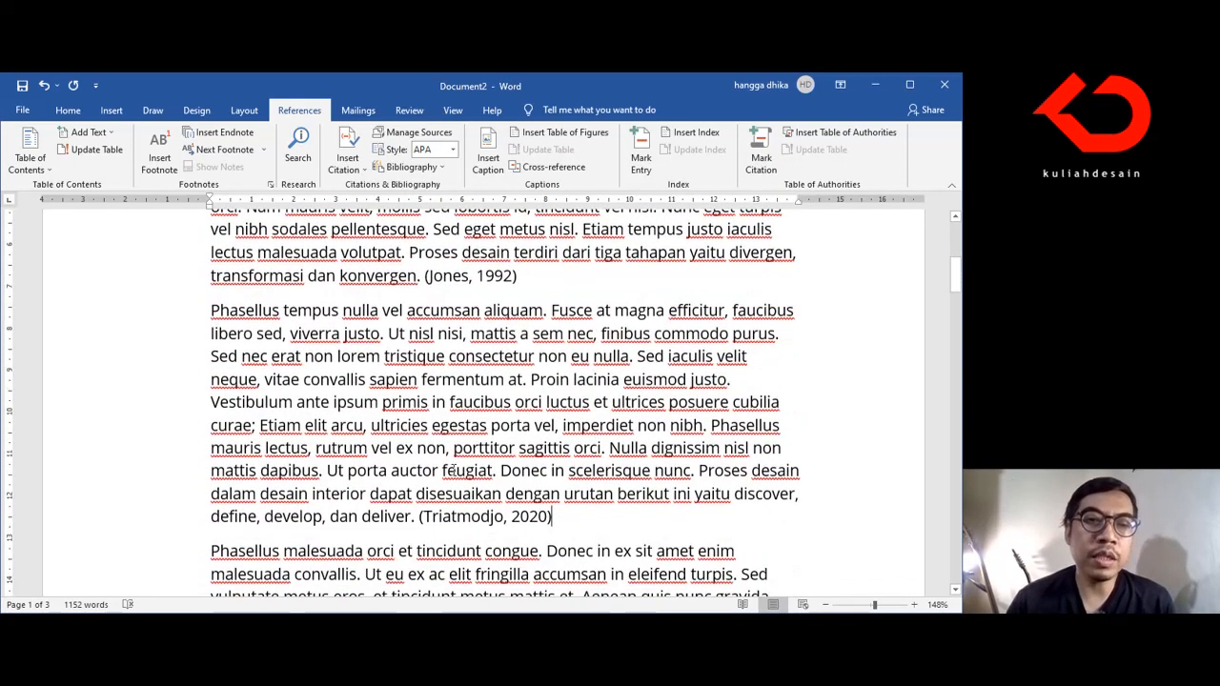
pyautogui.scroll(2, 506, 429)
pyautogui.scroll(1, 480, 356)
pyautogui.scroll(-1, 481, 382)
pyautogui.scroll(1, 480, 405)
pyautogui.scroll(-5, 481, 426)
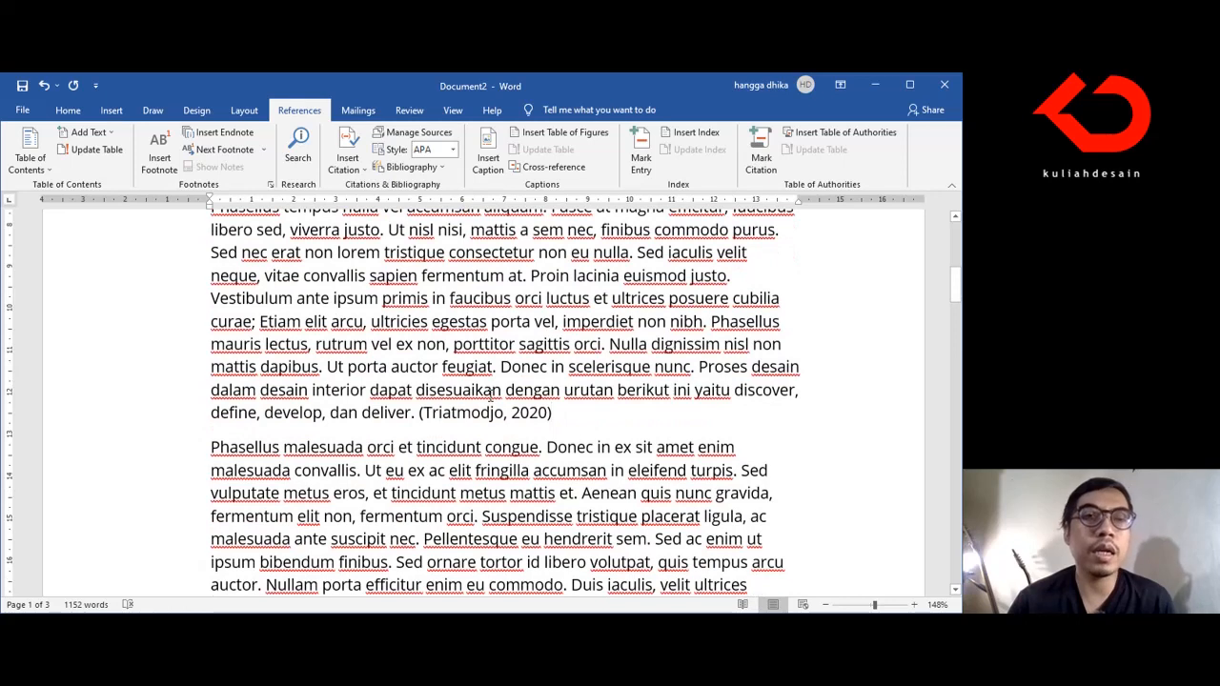
pyautogui.scroll(-1, 489, 394)
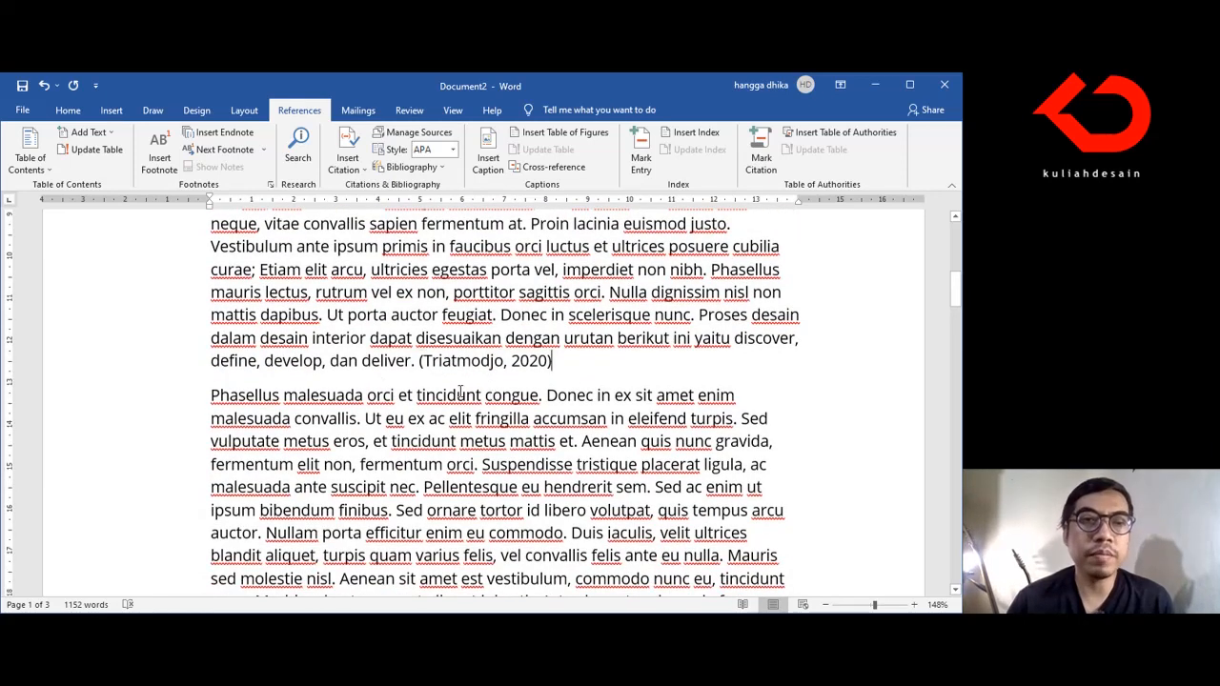
pyautogui.scroll(2, 476, 400)
pyautogui.scroll(1, 498, 338)
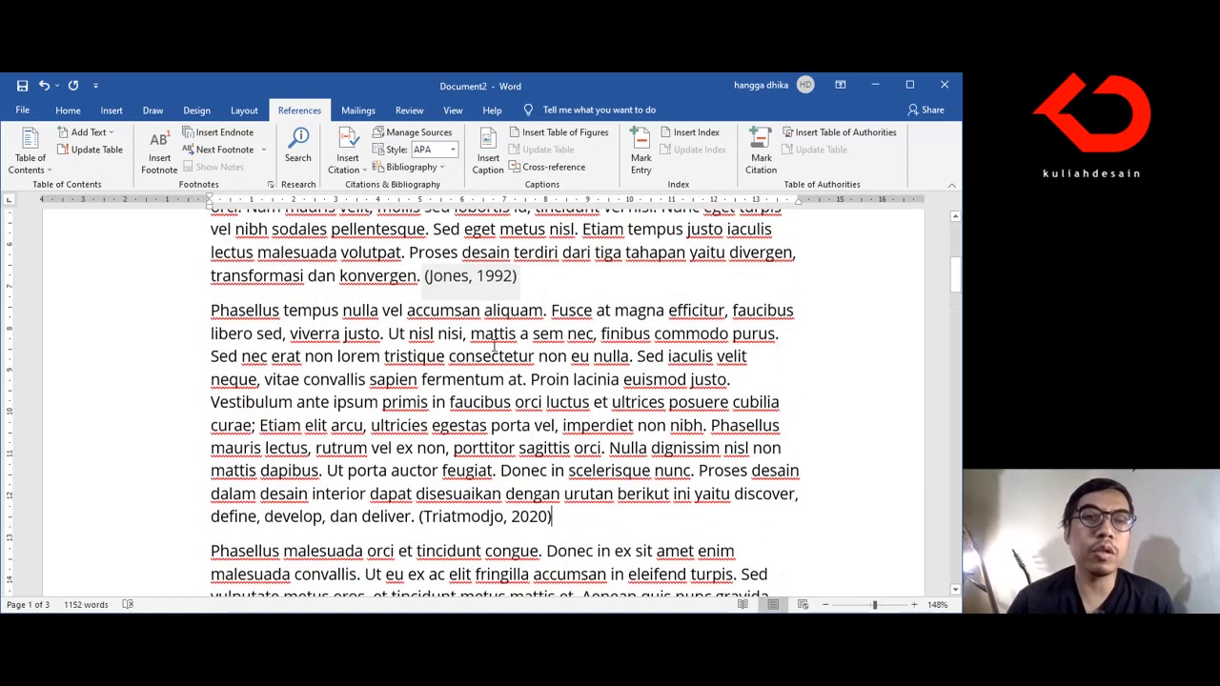
pyautogui.scroll(-1, 454, 402)
pyautogui.scroll(-15, 463, 404)
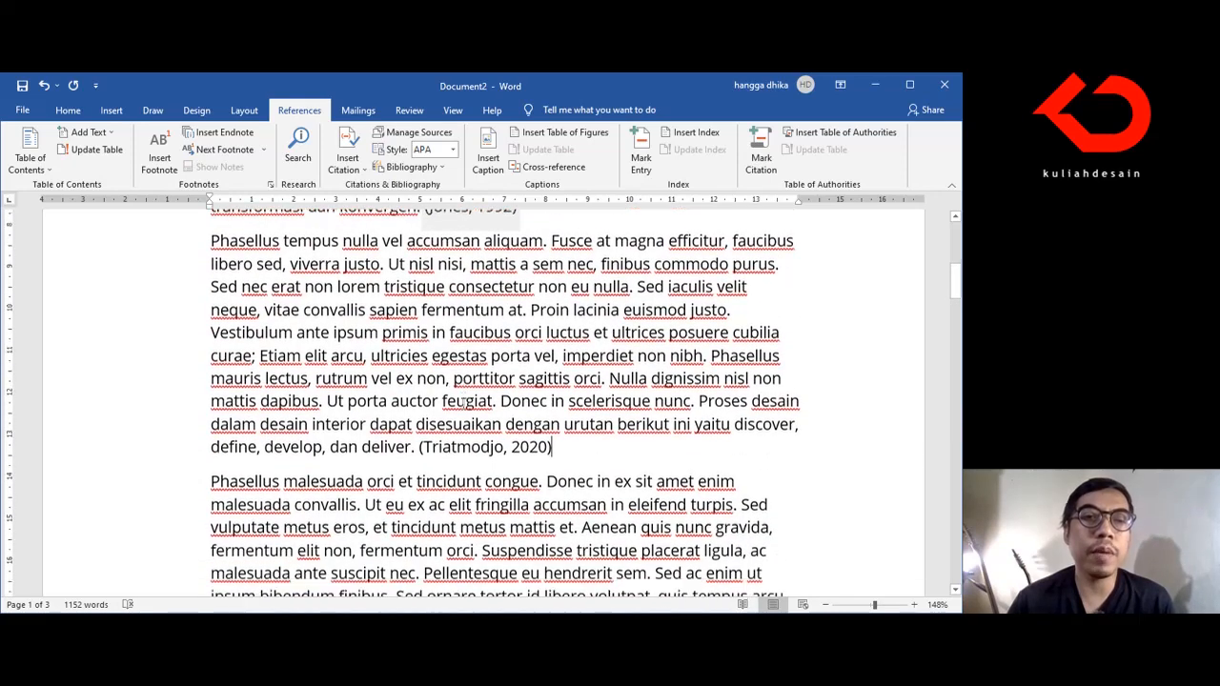
# Step: Insert the built-in "Bibliography" list of all sources below the last paragraph of the document
pyautogui.scroll(-20, 463, 404)
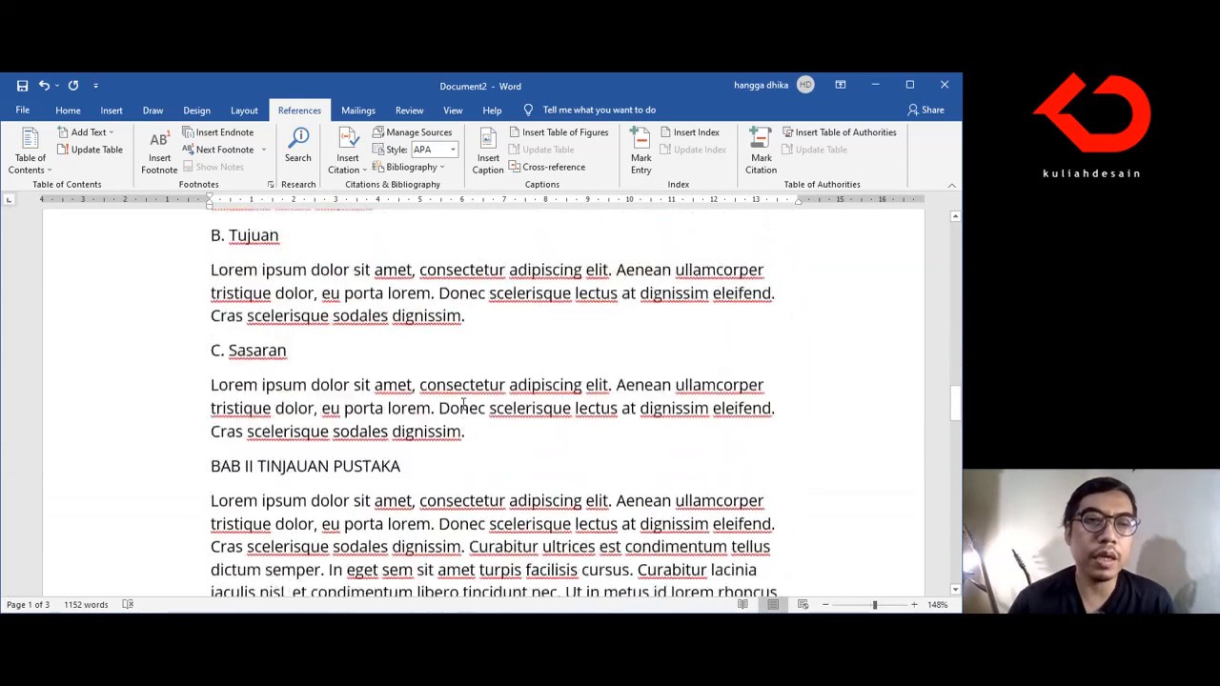
pyautogui.scroll(-15, 463, 404)
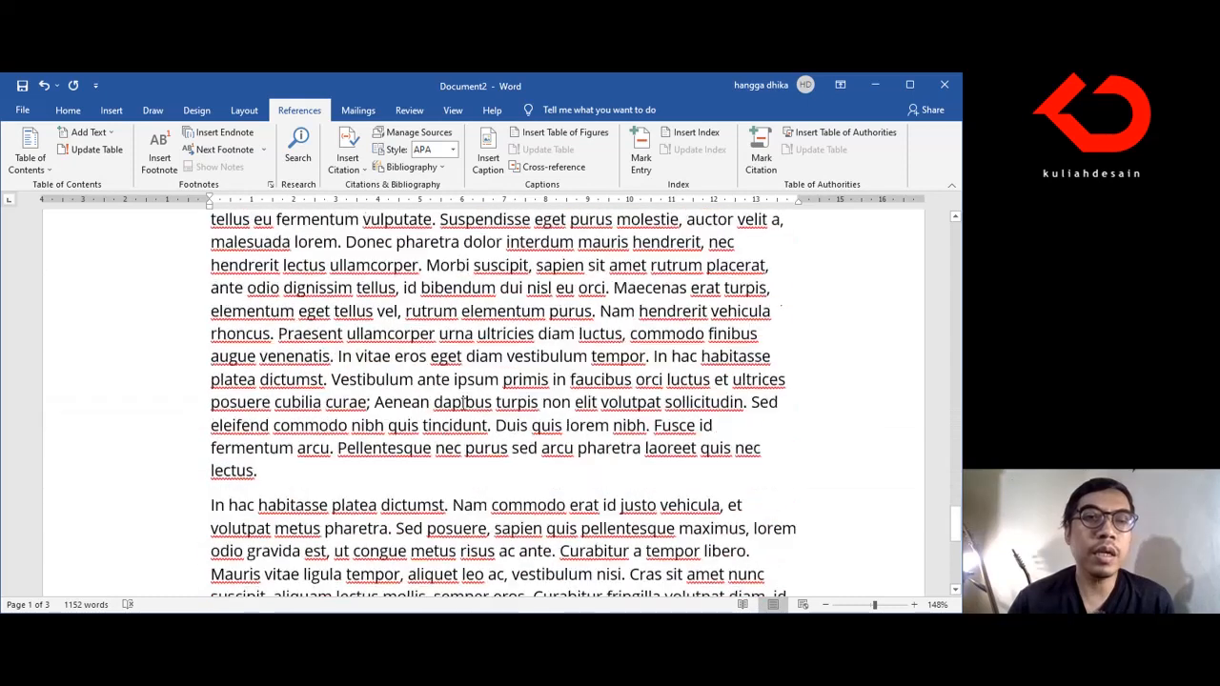
pyautogui.click(470, 328)
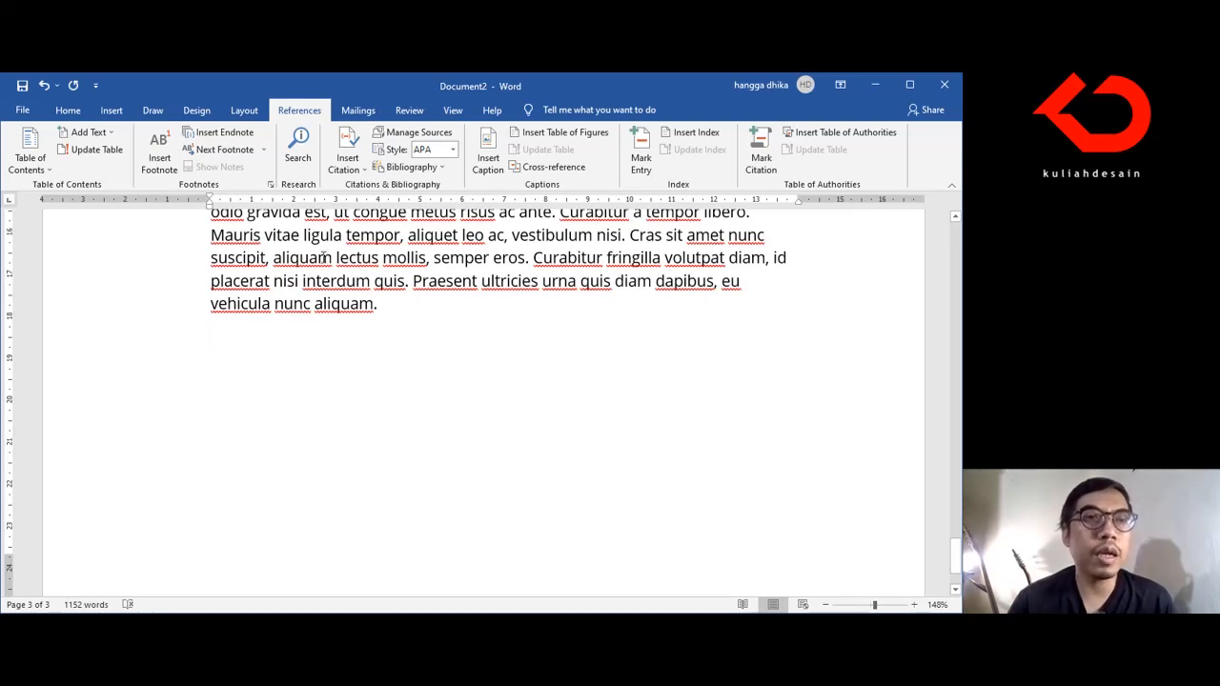
pyautogui.click(28, 111)
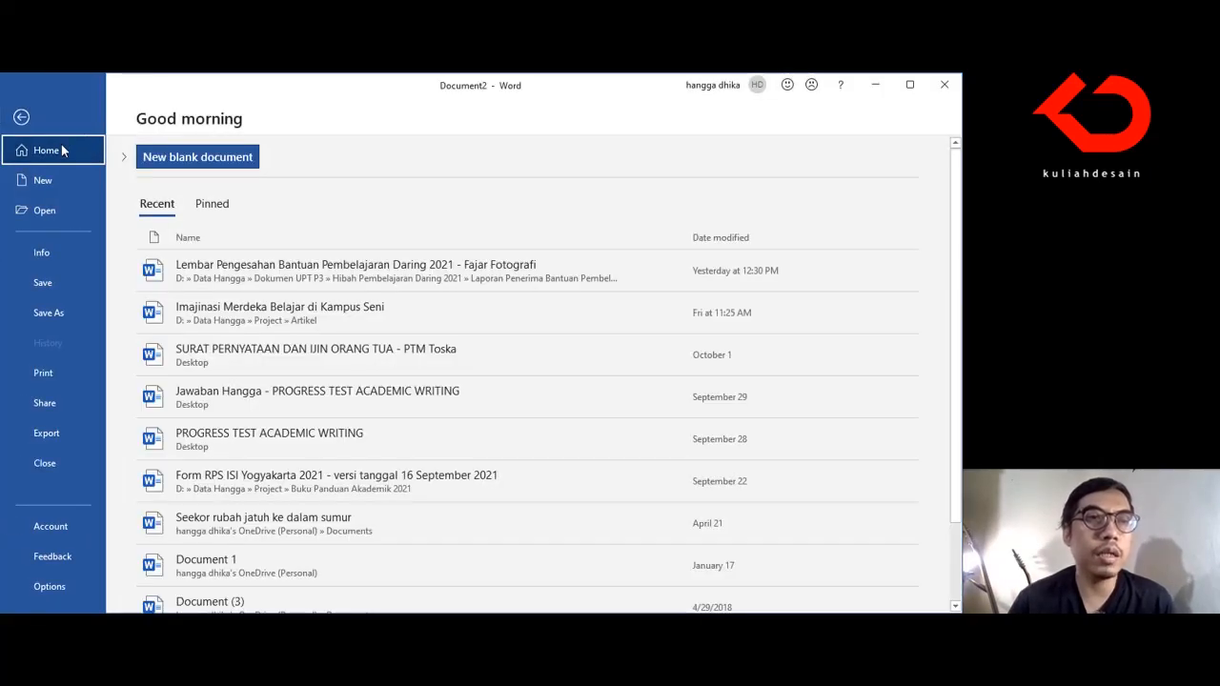
pyautogui.click(41, 127)
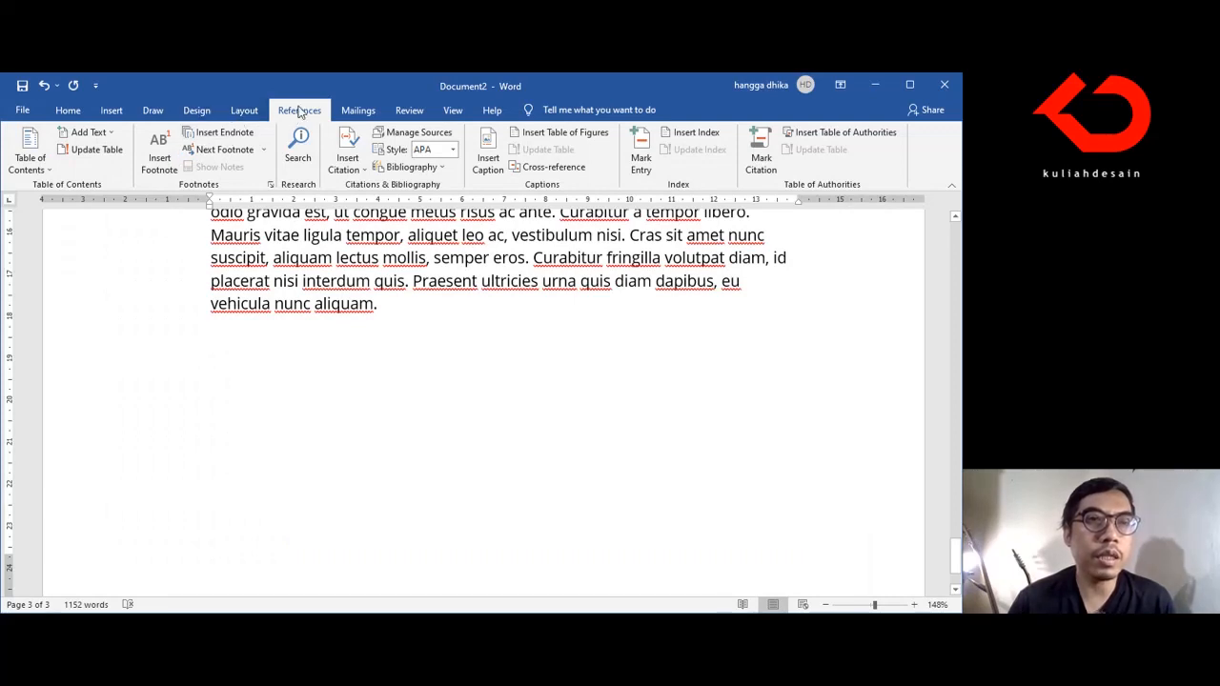
pyautogui.click(65, 110)
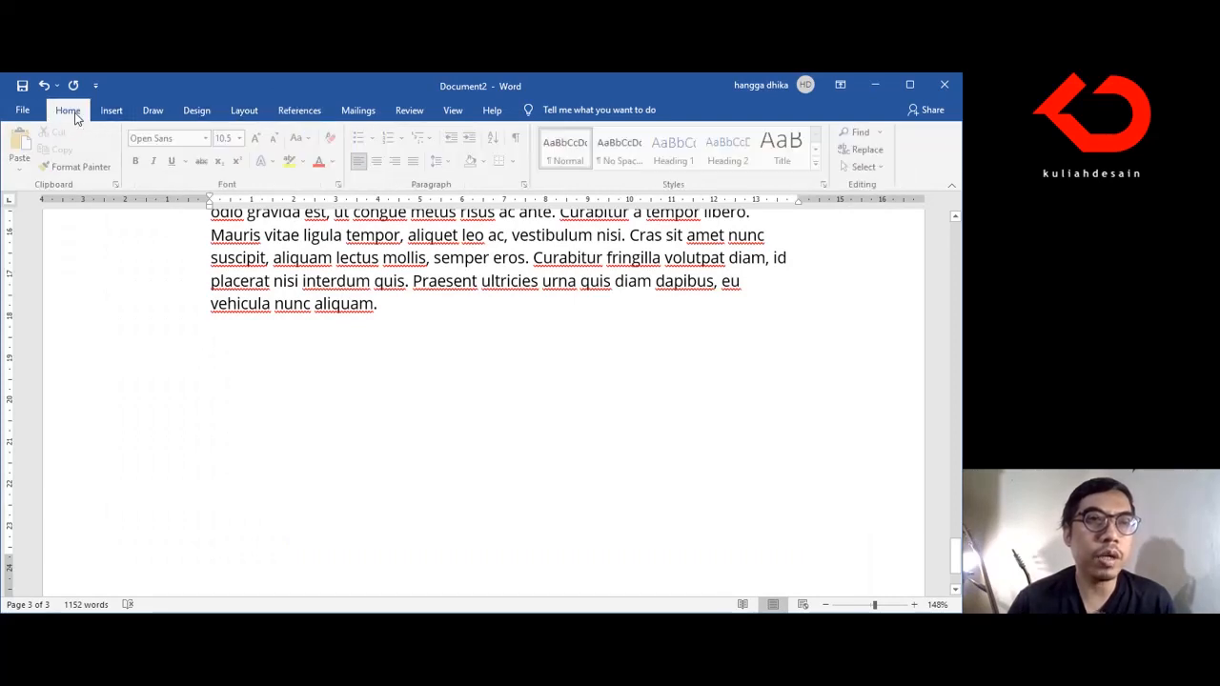
pyautogui.click(297, 112)
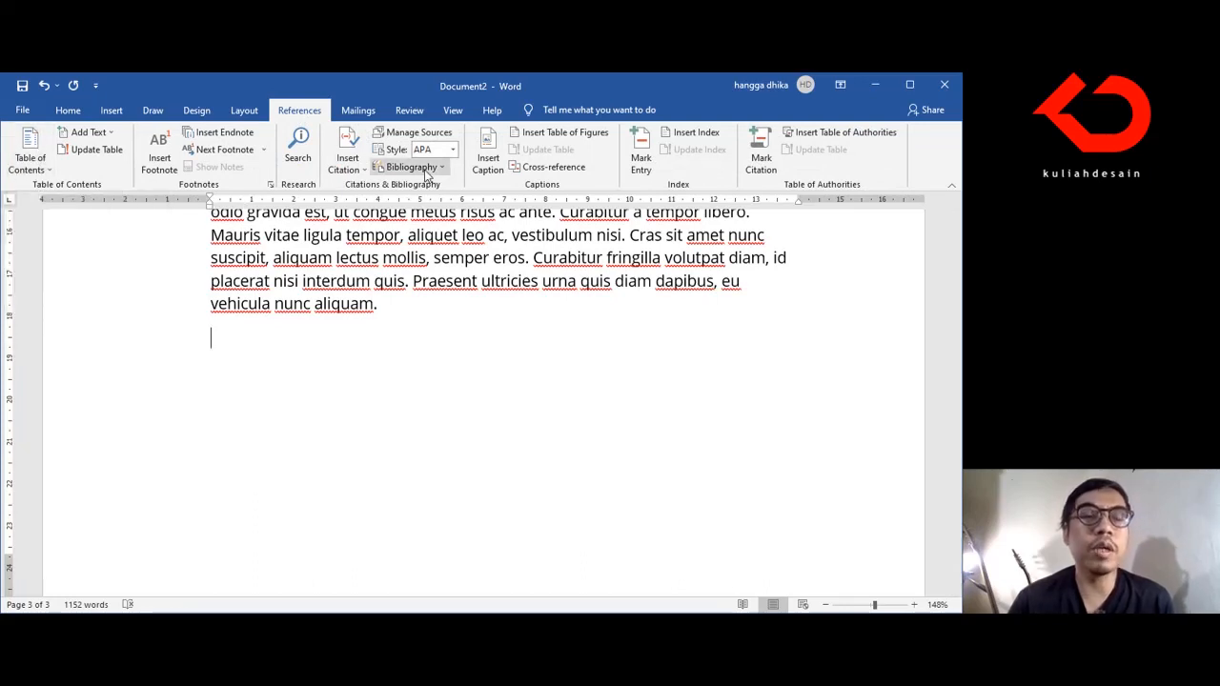
pyautogui.click(431, 167)
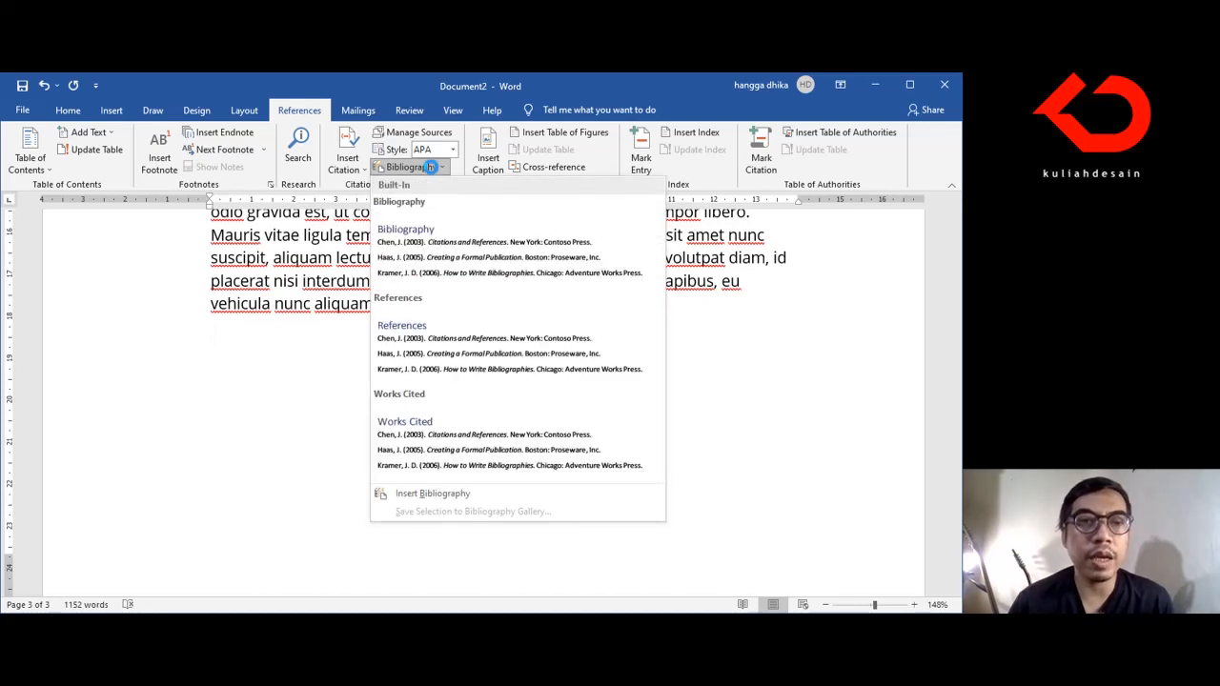
pyautogui.click(441, 262)
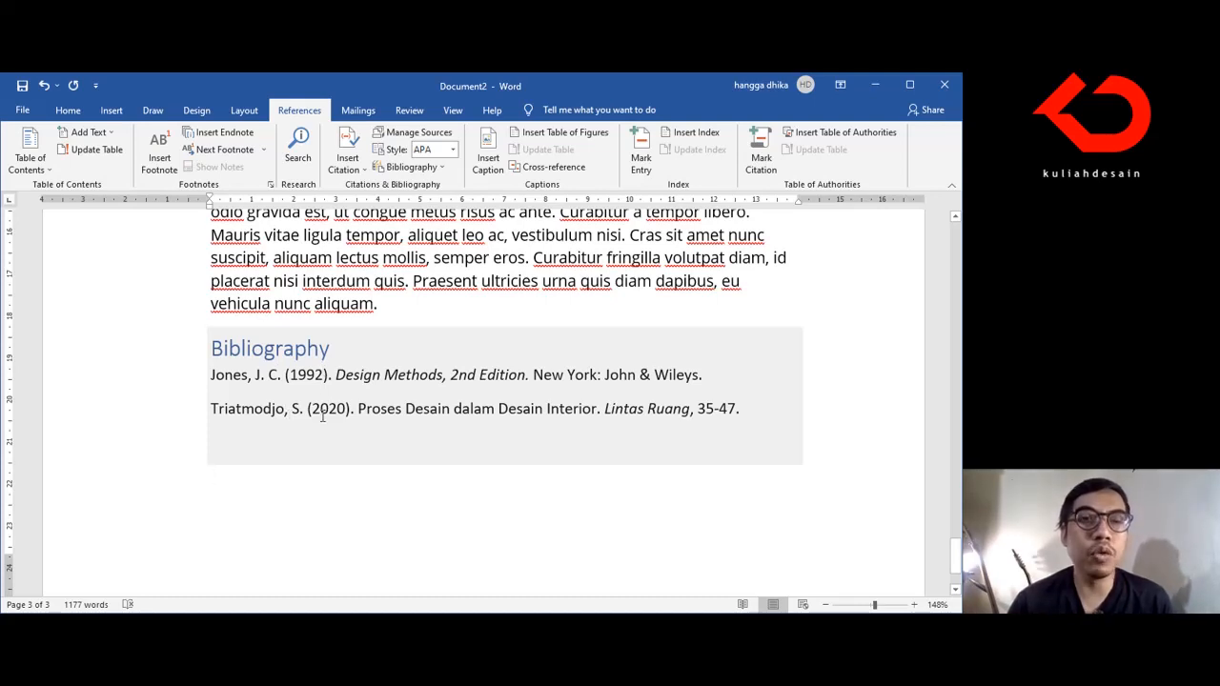
# Step: Replace the bibliography's heading text with "DAFTAR PUSTAKA"
pyautogui.scroll(5, 324, 416)
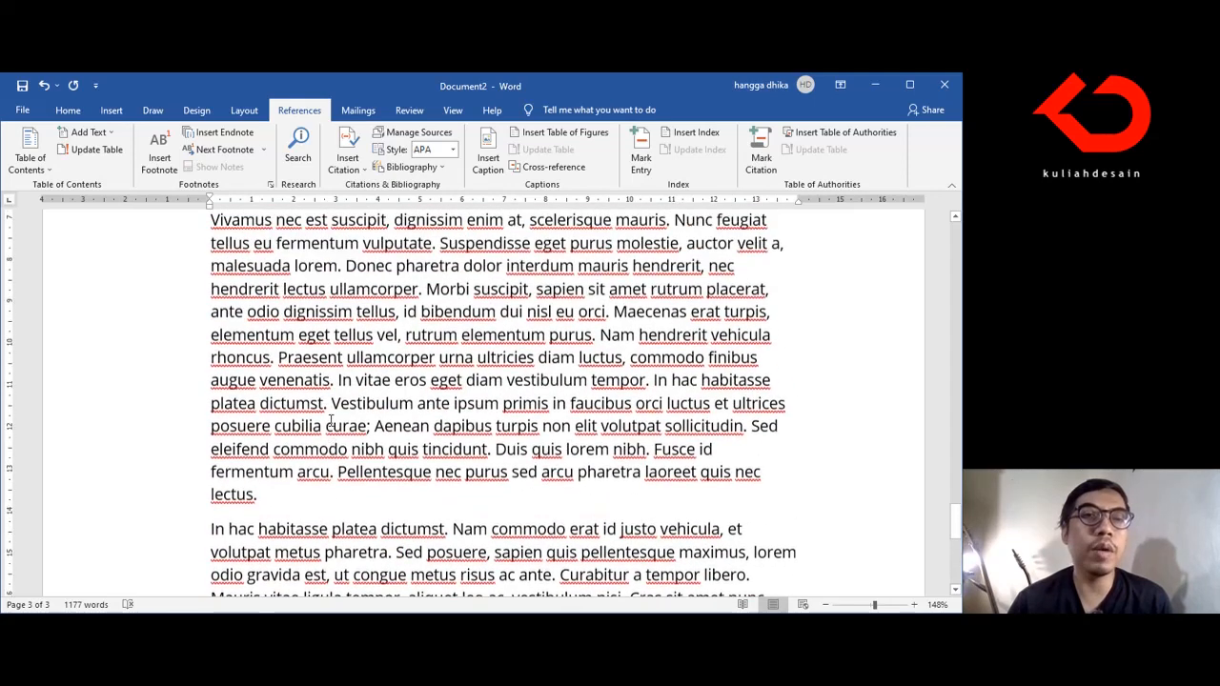
pyautogui.scroll(-5, 329, 420)
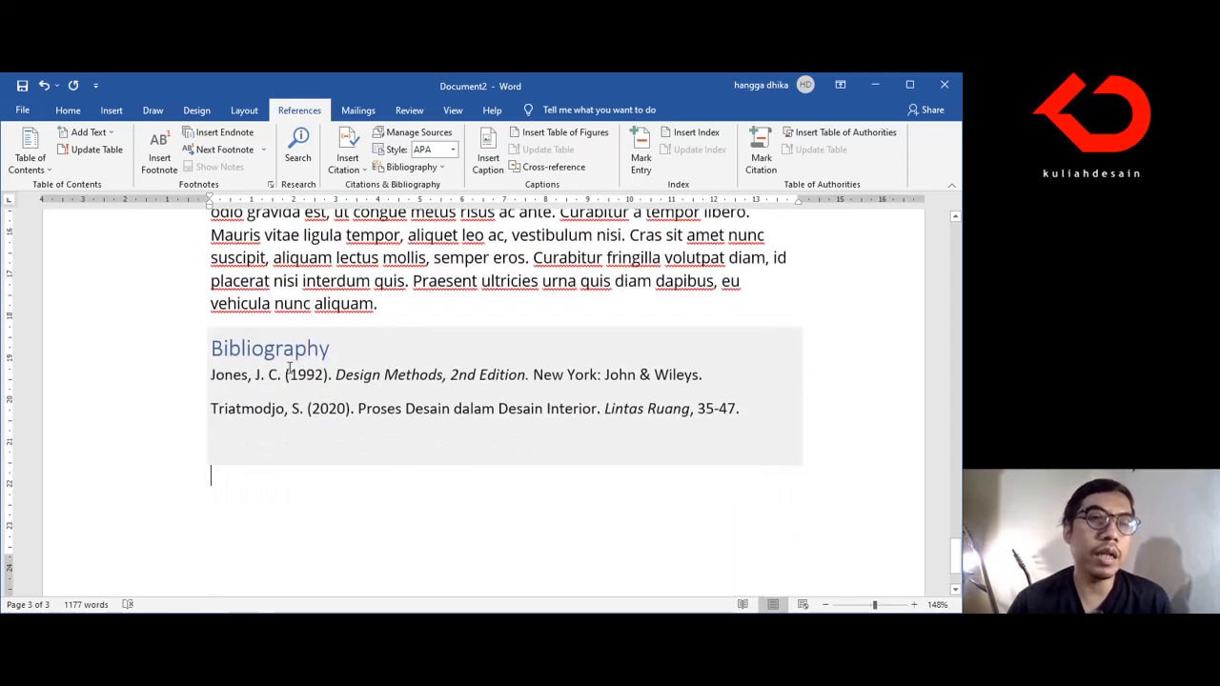
pyautogui.doubleClick(328, 349)
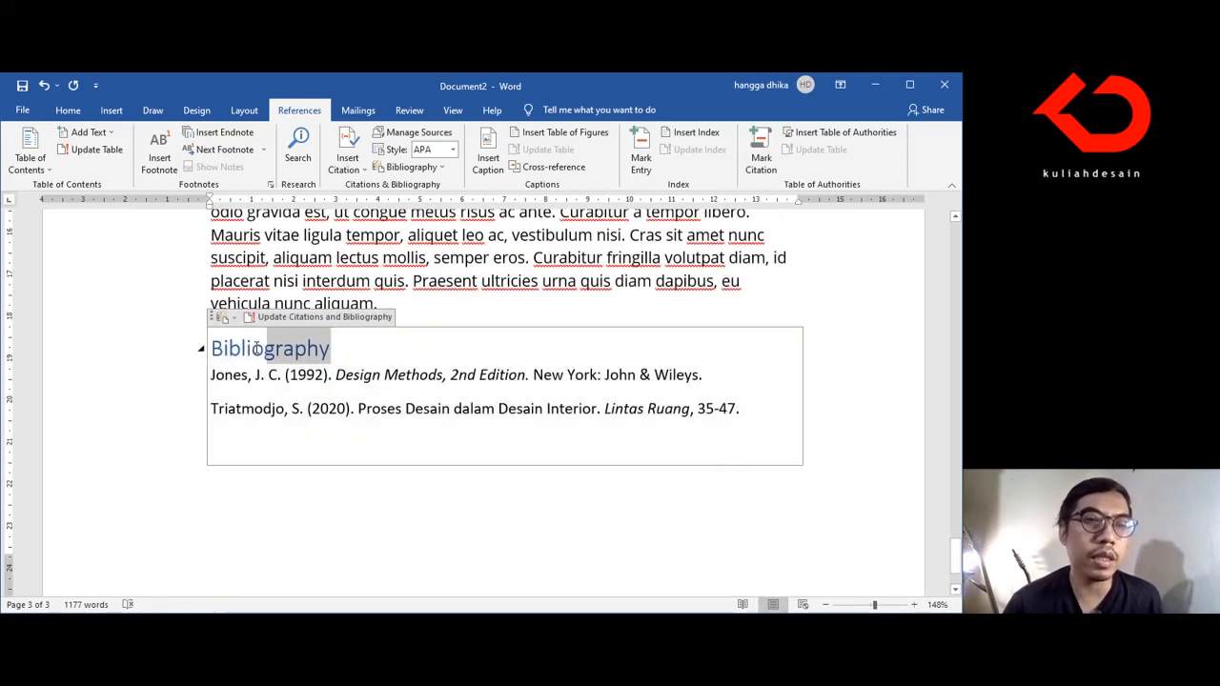
pyautogui.write('D')
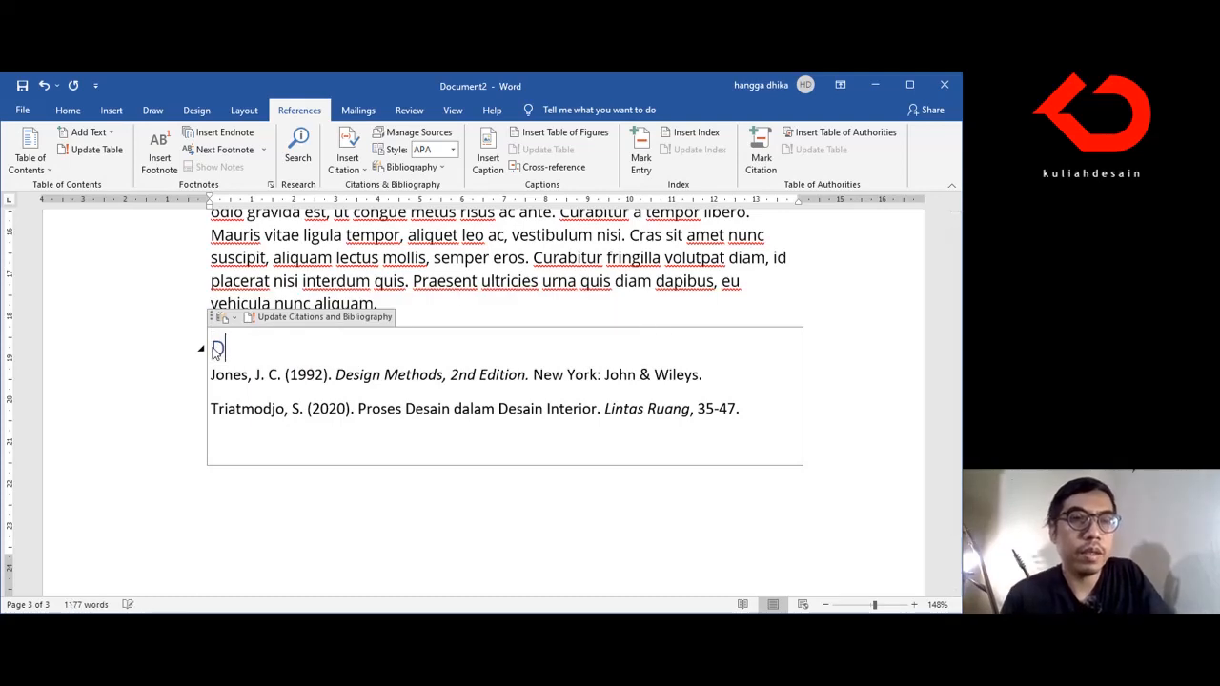
pyautogui.write('AFTAR PUSTAKA')
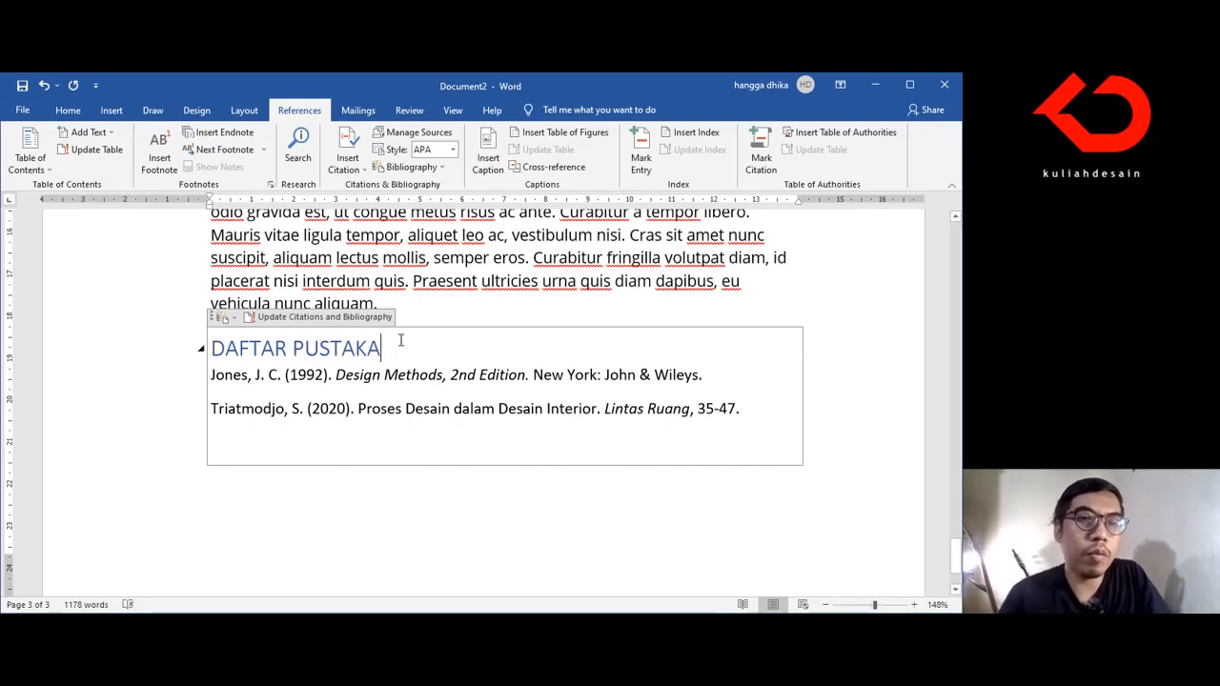
# Step: Set the font colour of the "DAFTAR PUSTAKA" heading to Automatic
pyautogui.moveTo(401, 340); pyautogui.dragTo(182, 349)
pyautogui.click(69, 110)
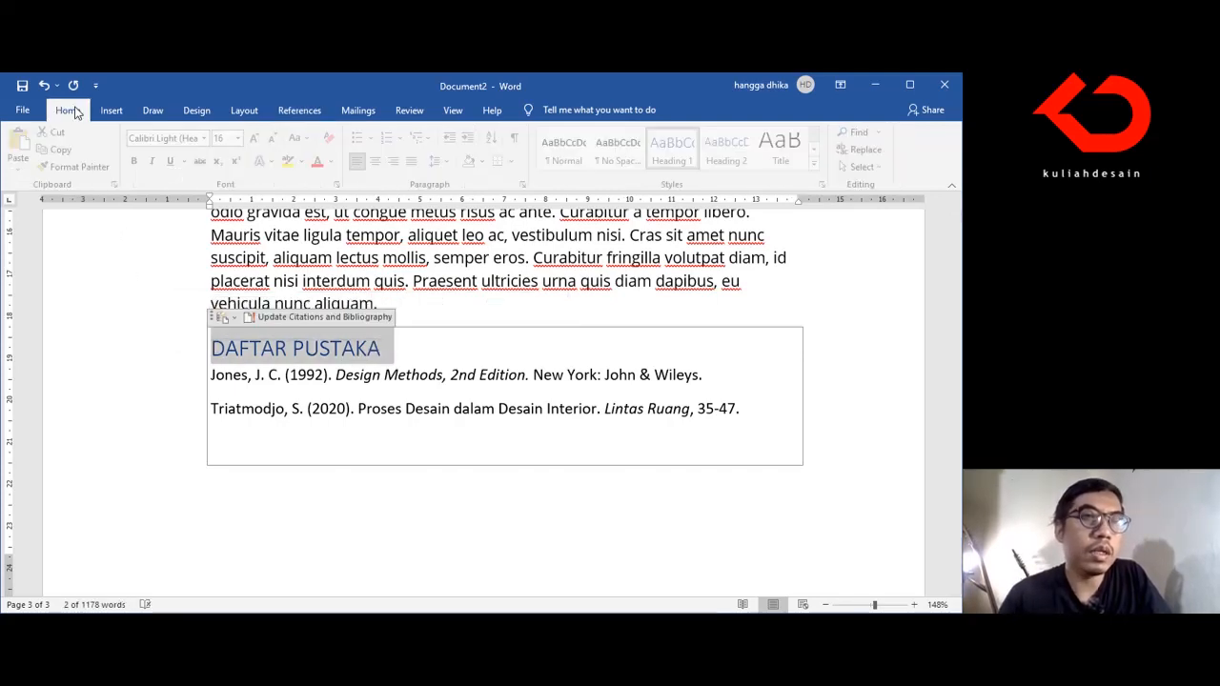
pyautogui.click(335, 162)
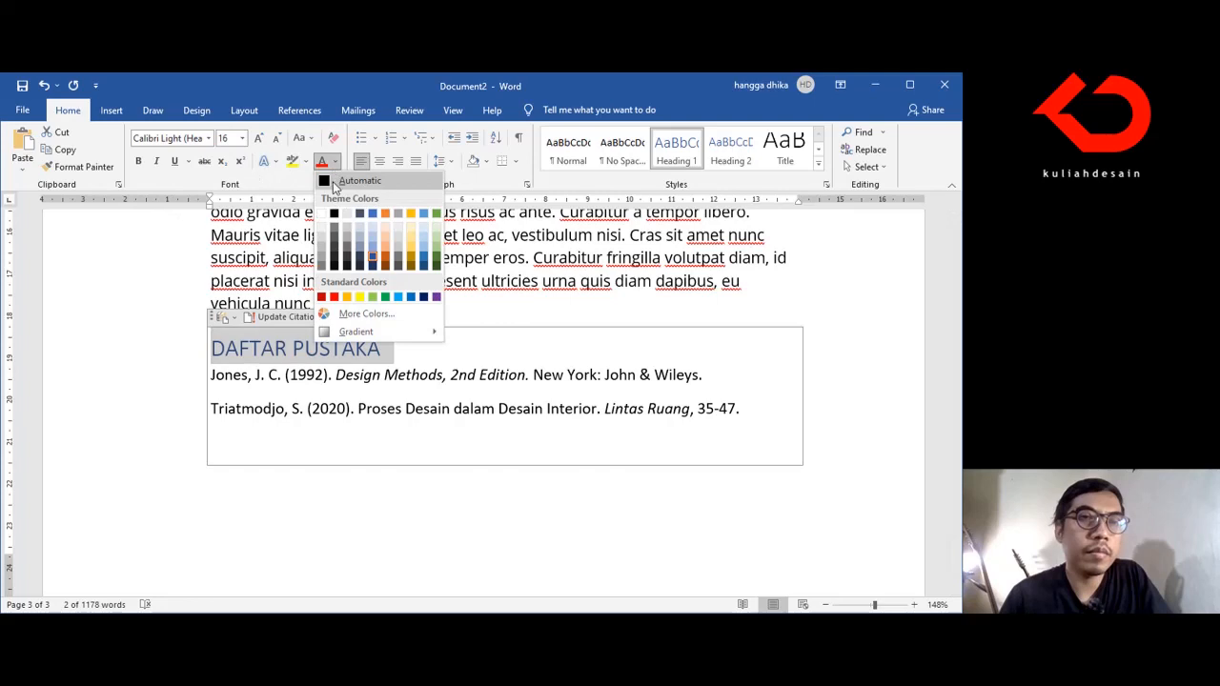
pyautogui.click(334, 183)
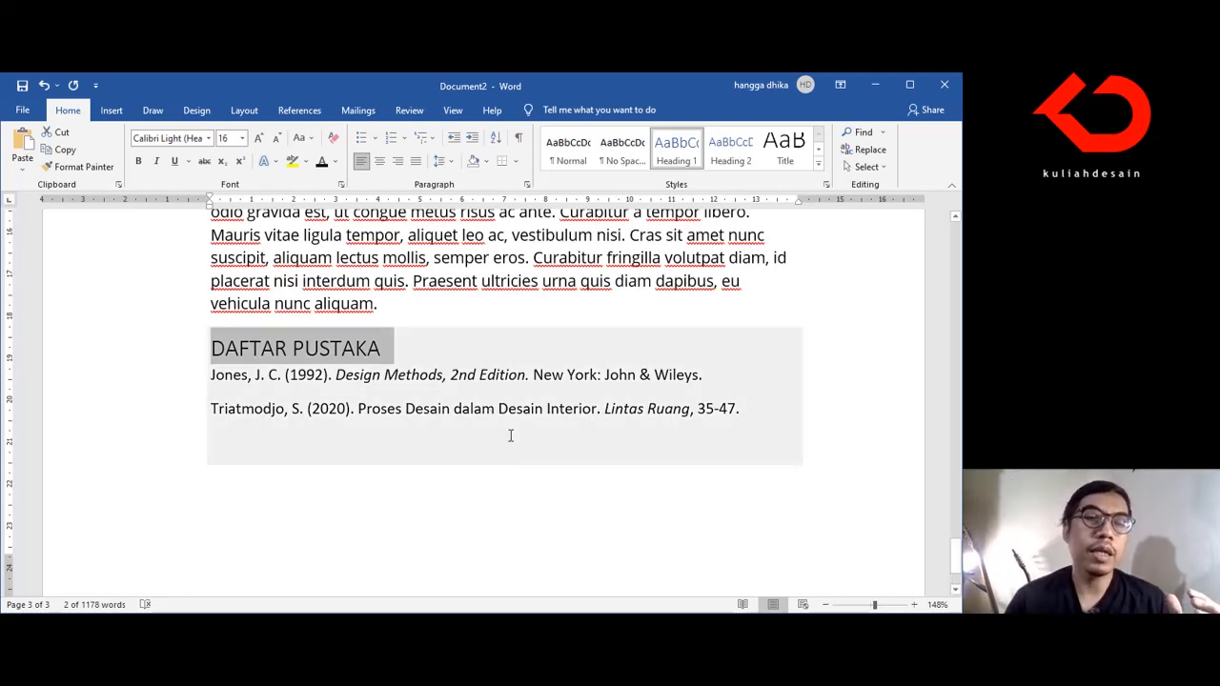
# Step: Begin a new sentence at the end of the first paragraph under "BAB II TINJAUAN PUSTAKA": "Proses desain terbaru"
pyautogui.scroll(1, 510, 436)
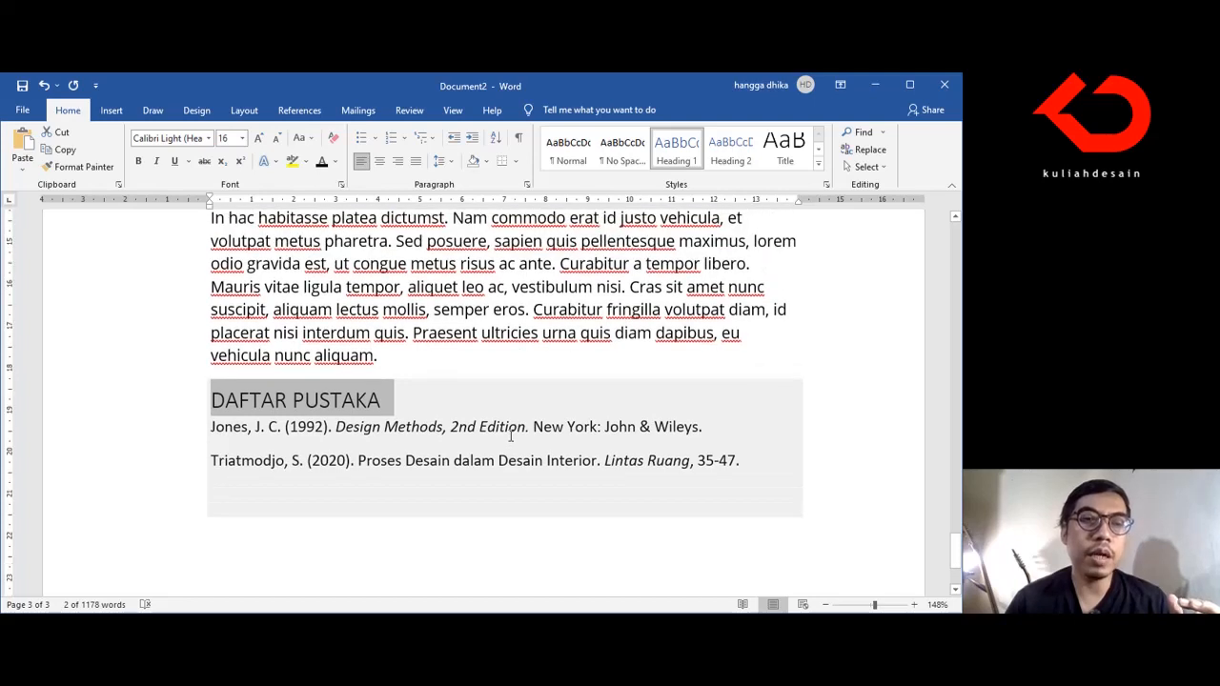
pyautogui.click(577, 463)
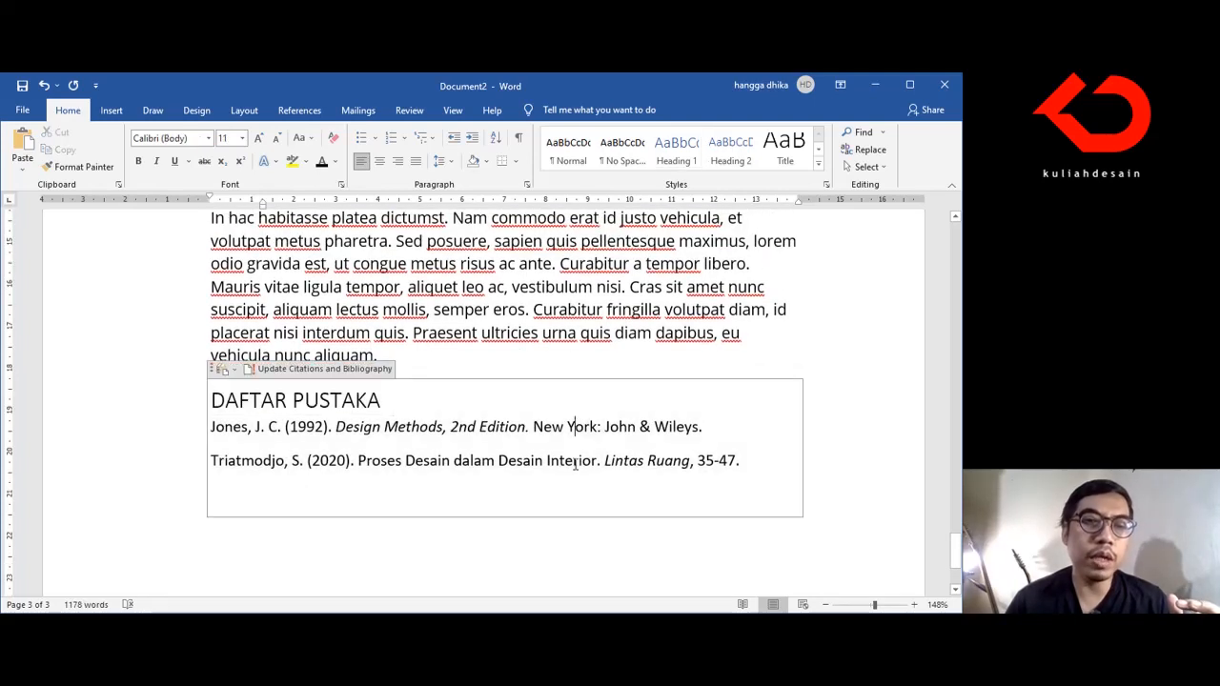
pyautogui.scroll(4, 515, 434)
pyautogui.scroll(10, 519, 429)
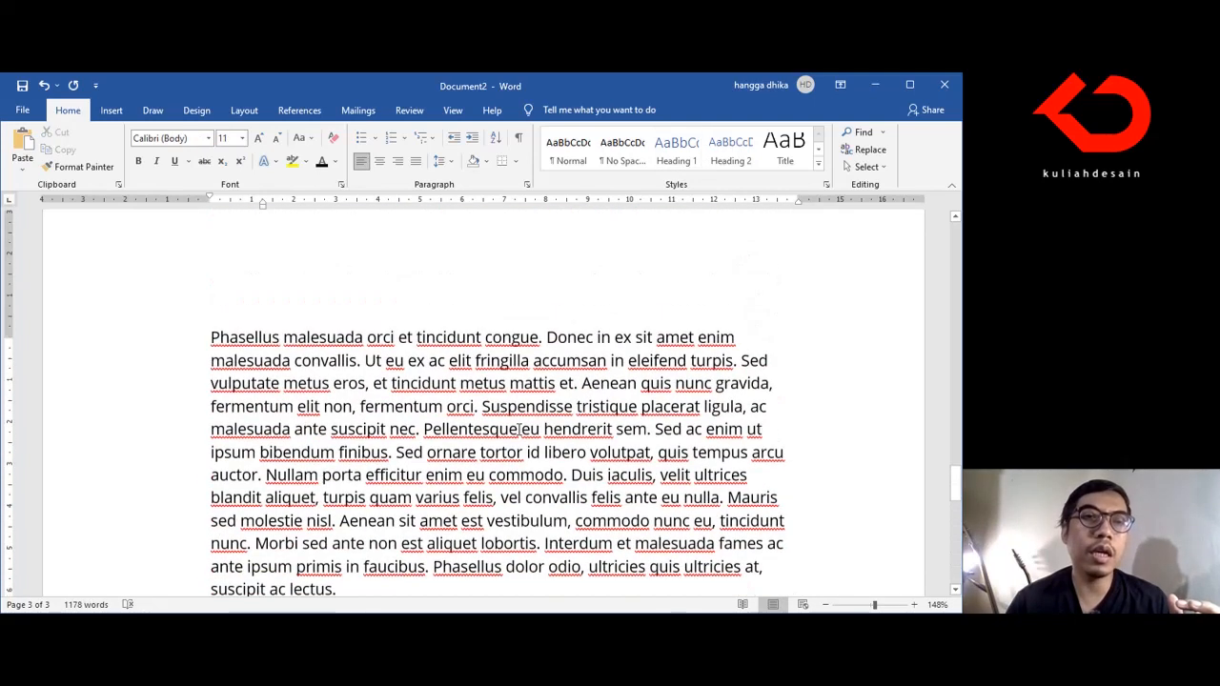
pyautogui.scroll(-6, 519, 429)
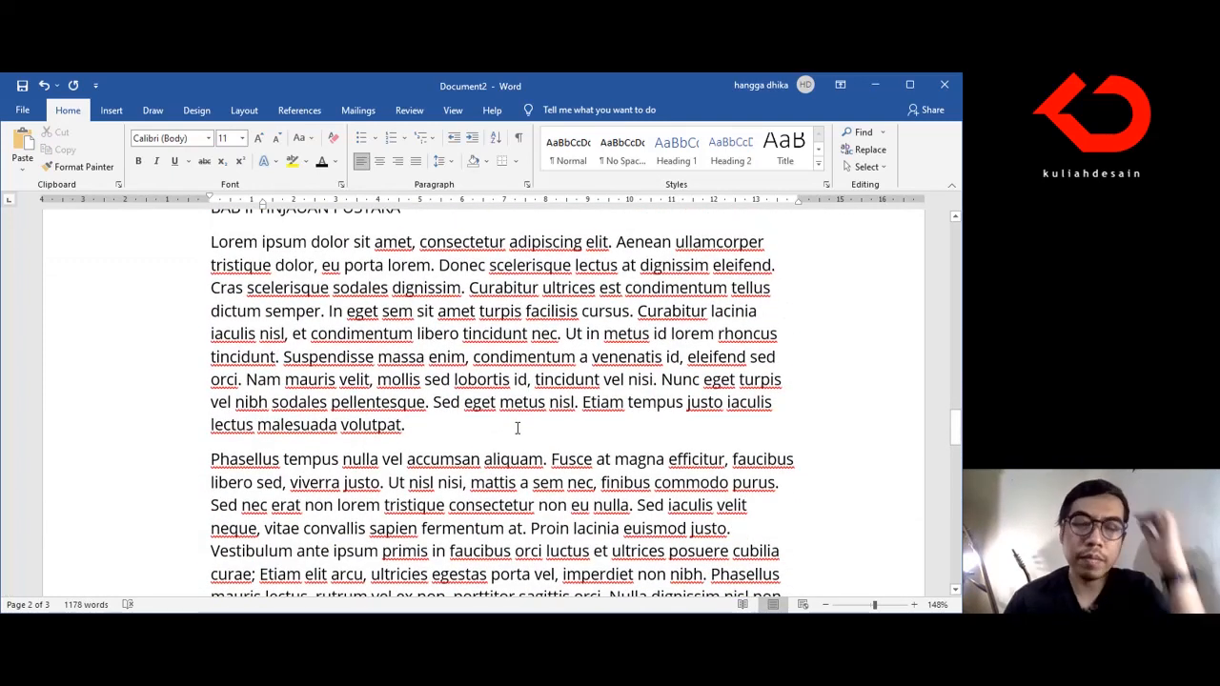
pyautogui.click(458, 421)
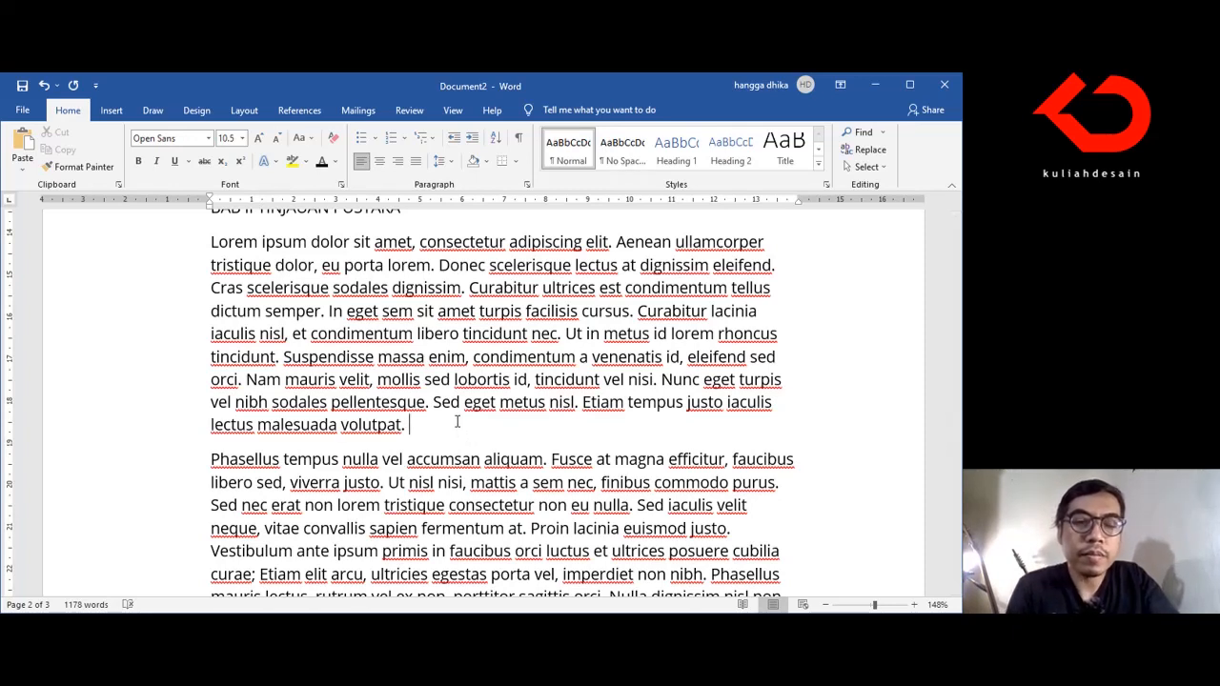
pyautogui.write('Pros')
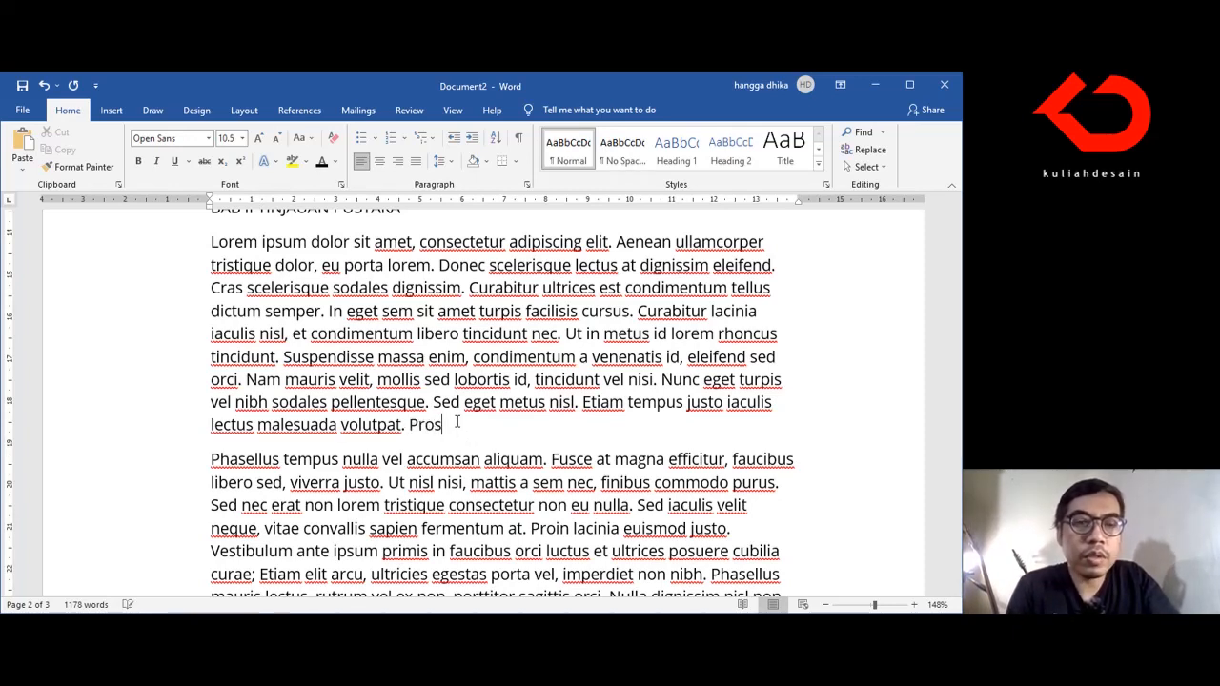
pyautogui.write('es desain')
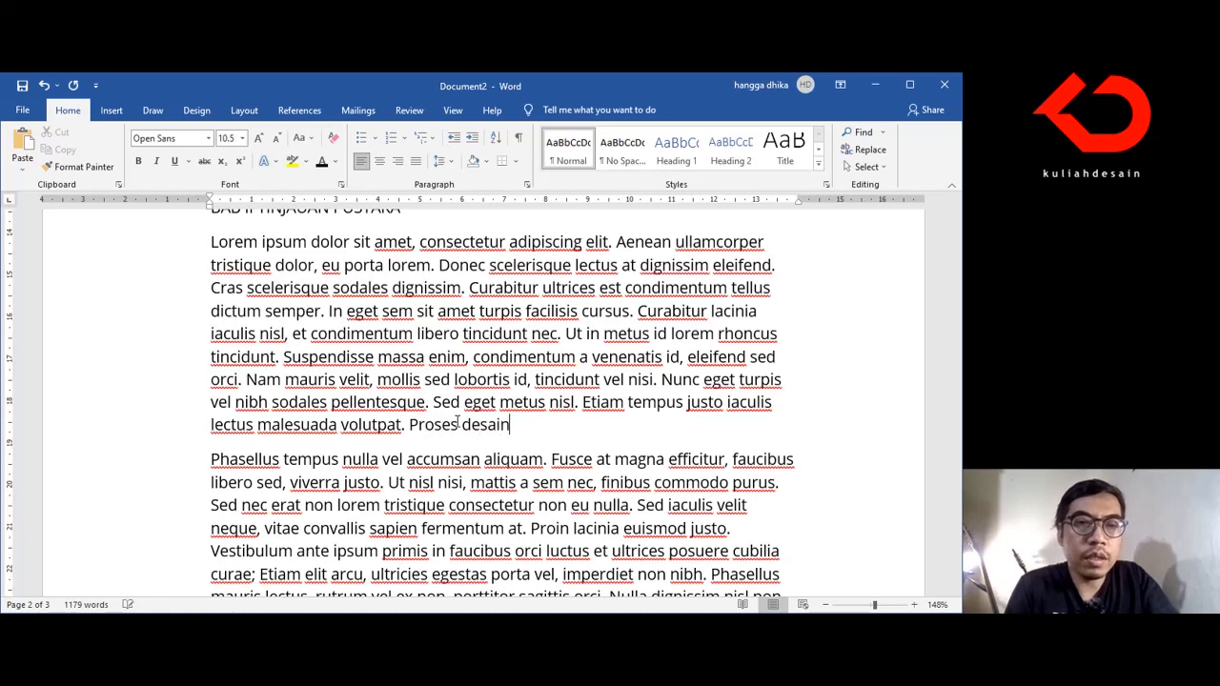
pyautogui.write(' terba')
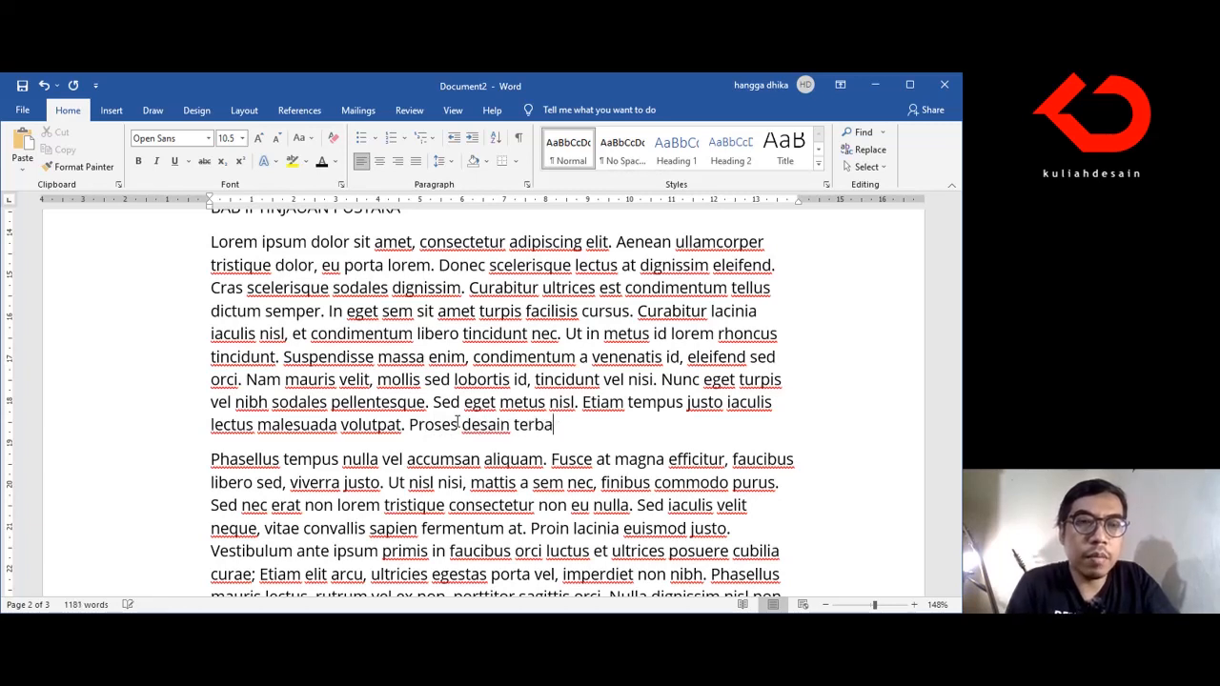
pyautogui.write('ru ')
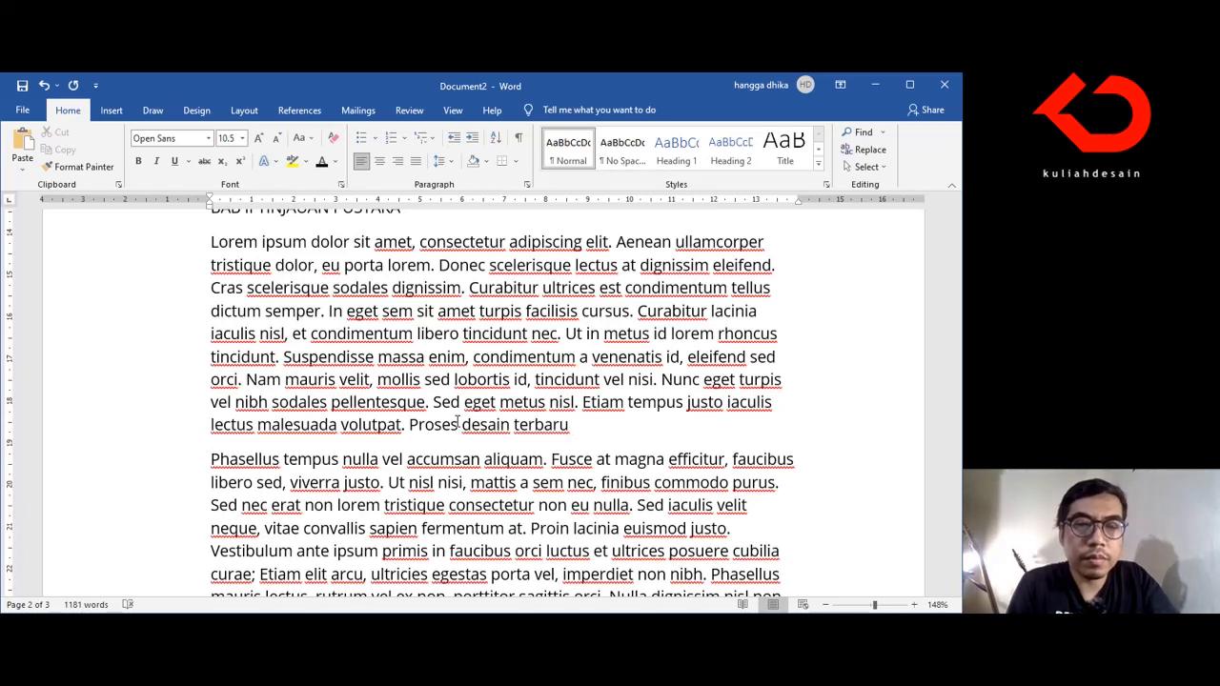
pyautogui.write('yang dik')
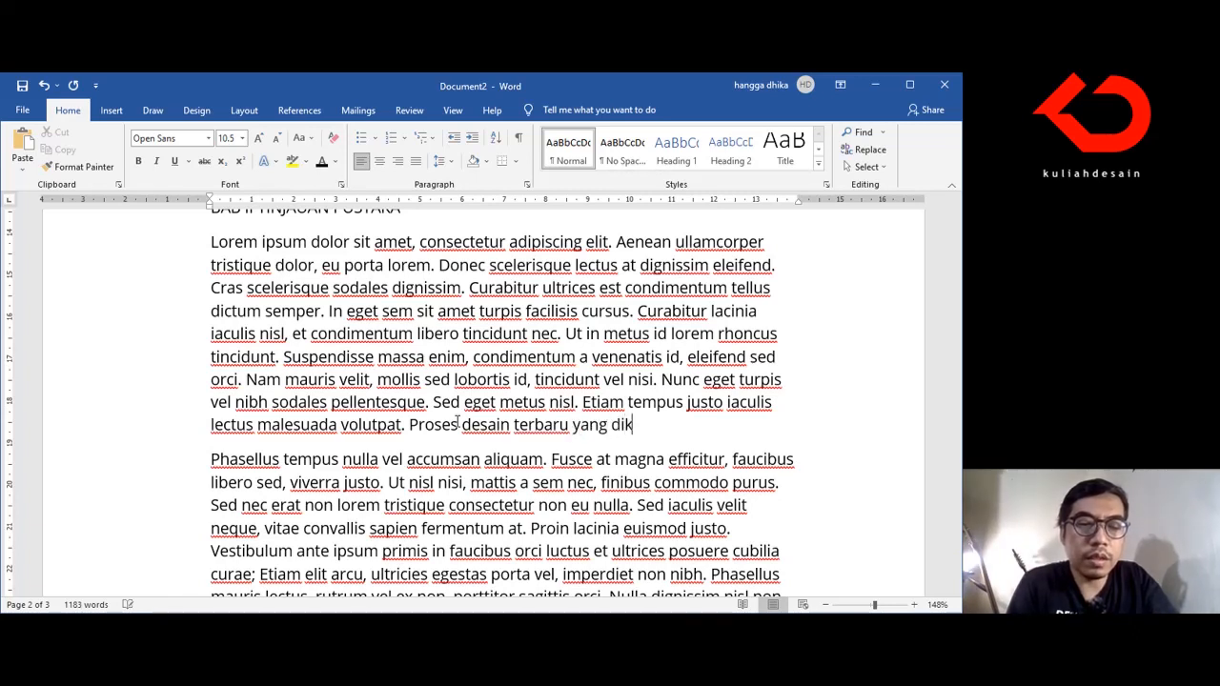
pyautogui.write('emukakan ')
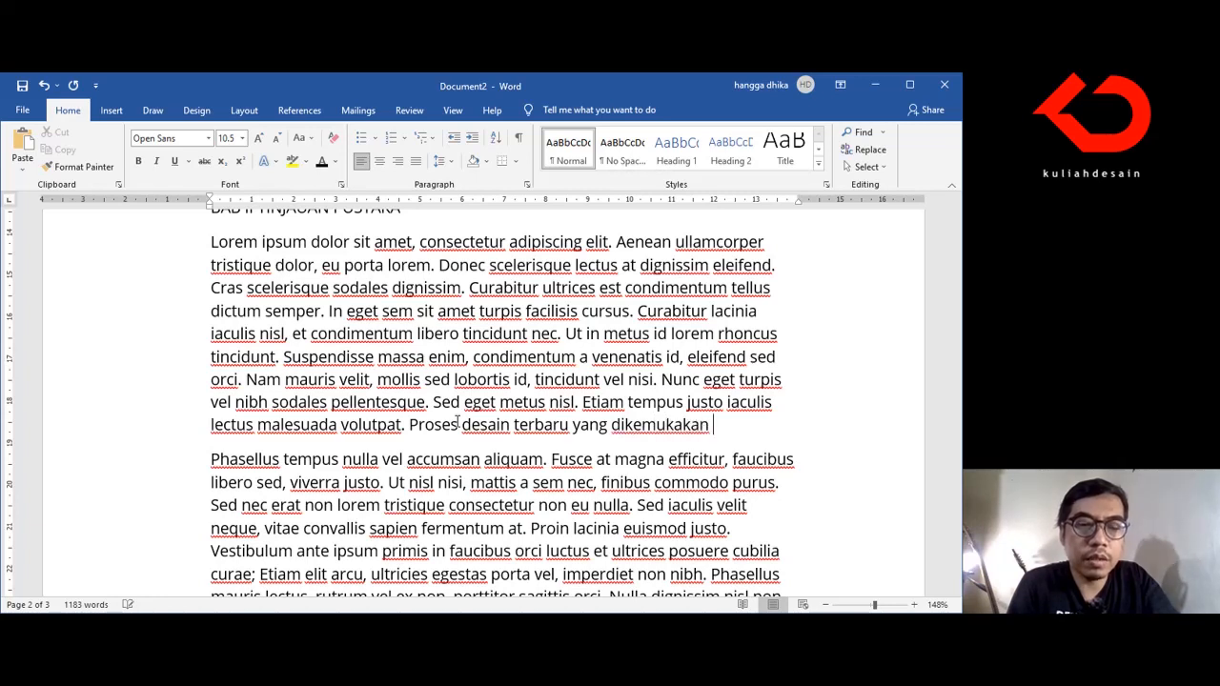
pyautogui.write('google')
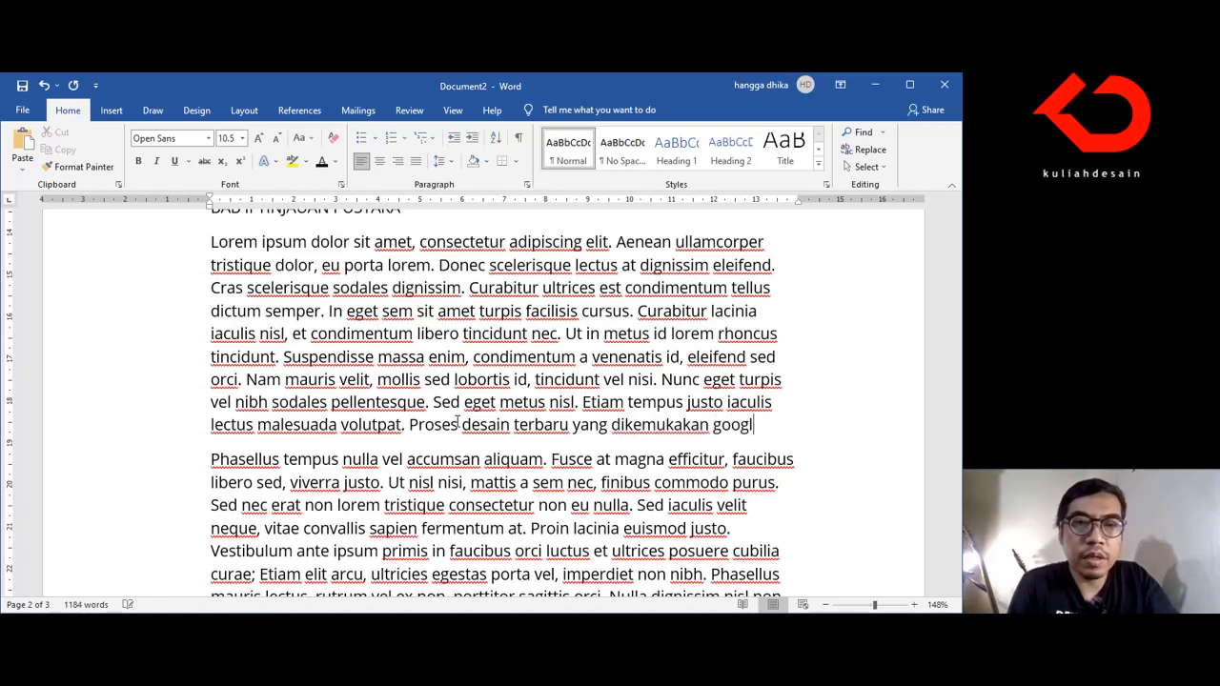
# Step: Continue the sentence after "Proses desain terbaru" with "yang dipopulerkan oleh google adalah Design Sprint"
pyautogui.press('BackSpace')
pyautogui.press('BackSpace')
pyautogui.press('BackSpace')
pyautogui.press('BackSpace')
pyautogui.press('BackSpace')
pyautogui.press('BackSpace')
pyautogui.press('BackSpace')
pyautogui.press('BackSpace')
pyautogui.press('BackSpace')
pyautogui.press('BackSpace')
pyautogui.press('BackSpace')
pyautogui.press('BackSpace')
pyautogui.press('BackSpace')
pyautogui.press('BackSpace')
pyautogui.press('BackSpace')
pyautogui.write('populerkan oleh google ')
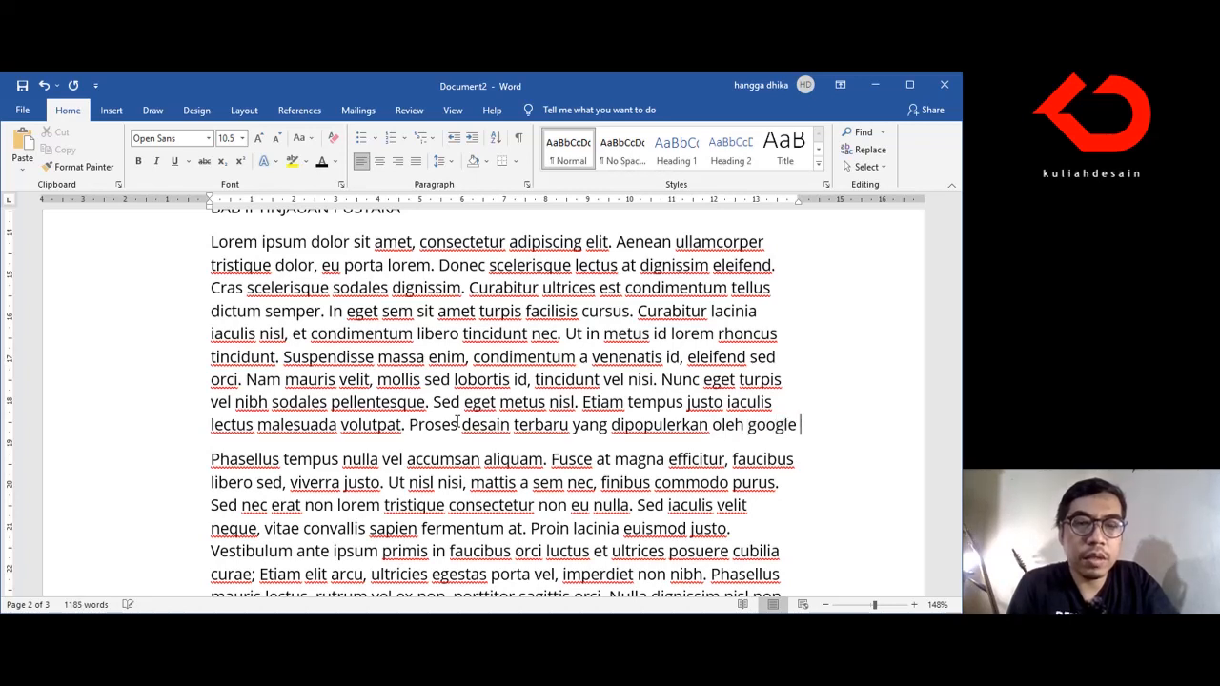
pyautogui.write('adalah ')
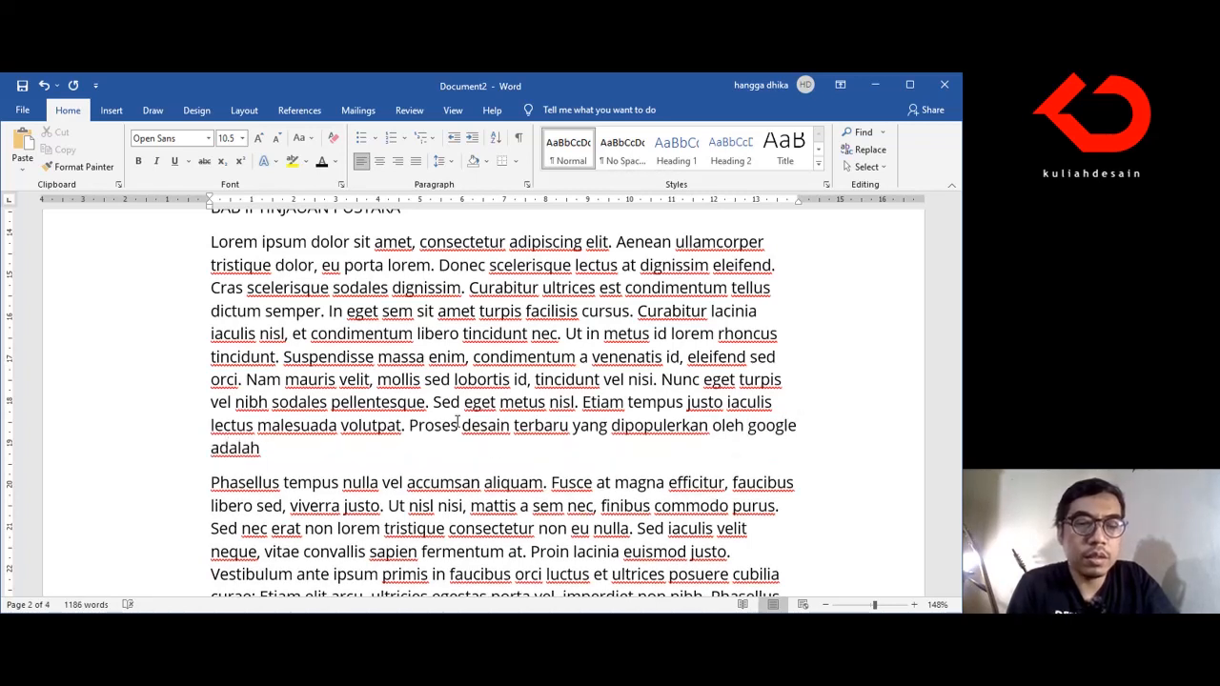
pyautogui.write('Design Sprint,')
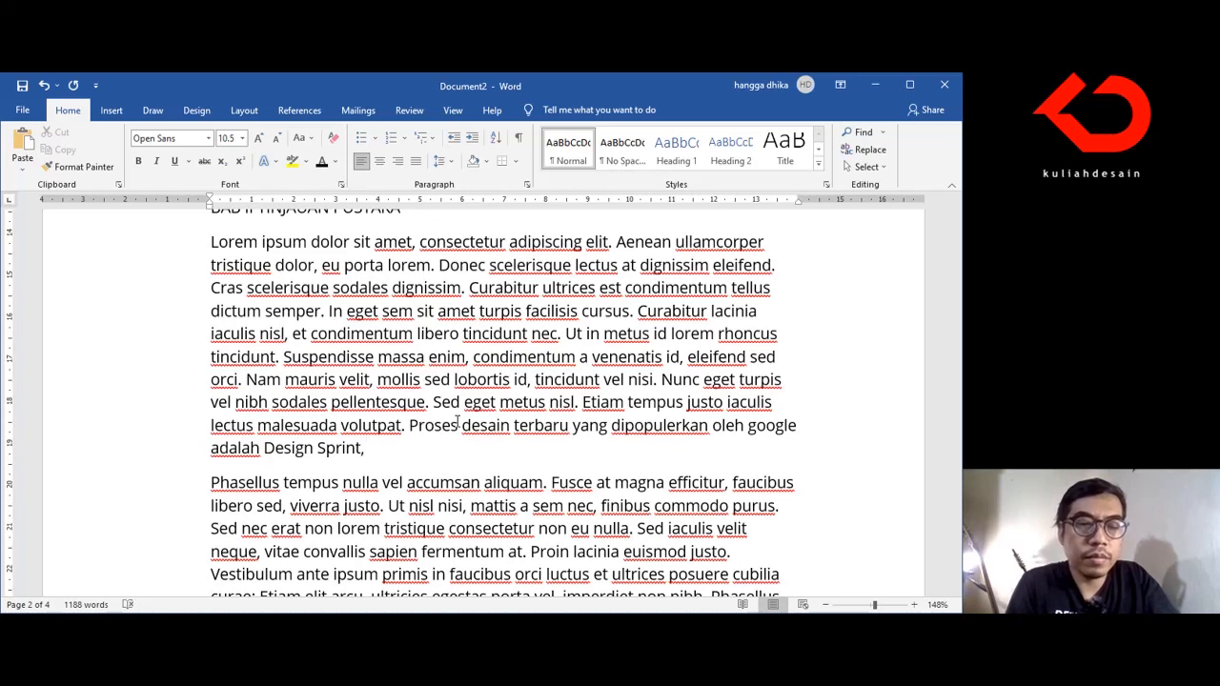
# Step: Finish the sentence after "Design Sprint" with "yang melengkapi proses desain sebelumnya yaitu Design Thinking dan Agile."
pyautogui.press('BackSpace')
pyautogui.press('BackSpace')
pyautogui.write('yang melengkapai')
pyautogui.press('BackSpace')
pyautogui.press('BackSpace')
pyautogui.press('BackSpace')
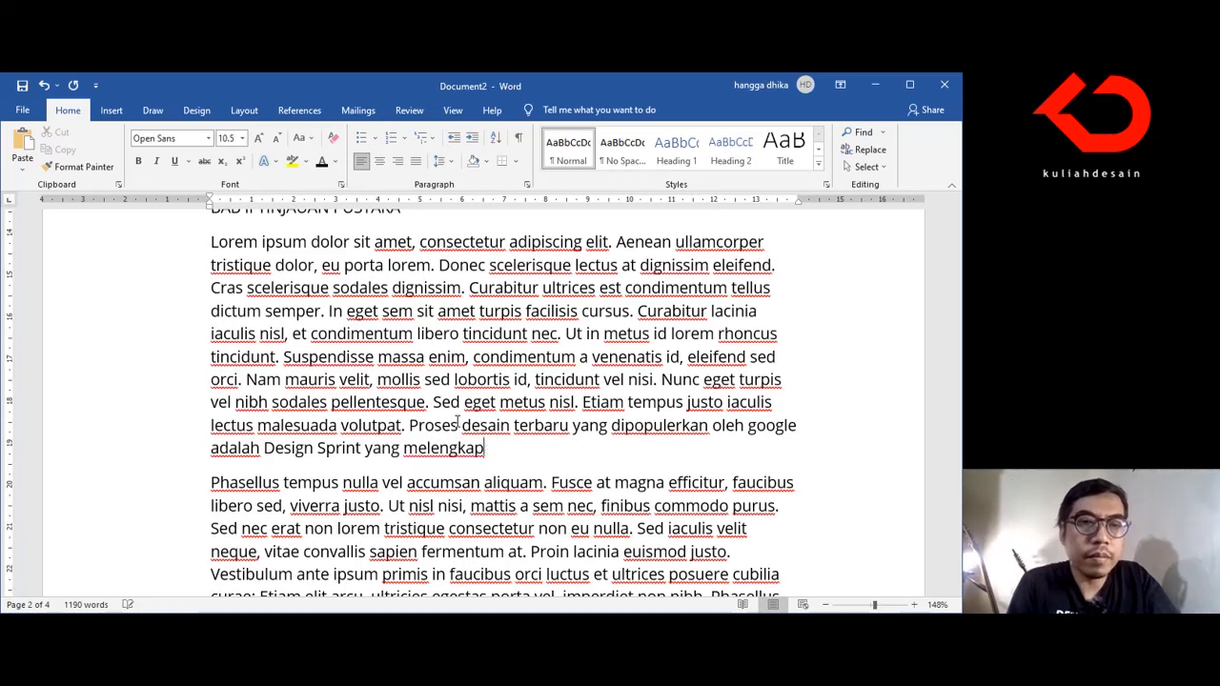
pyautogui.write('i pro')
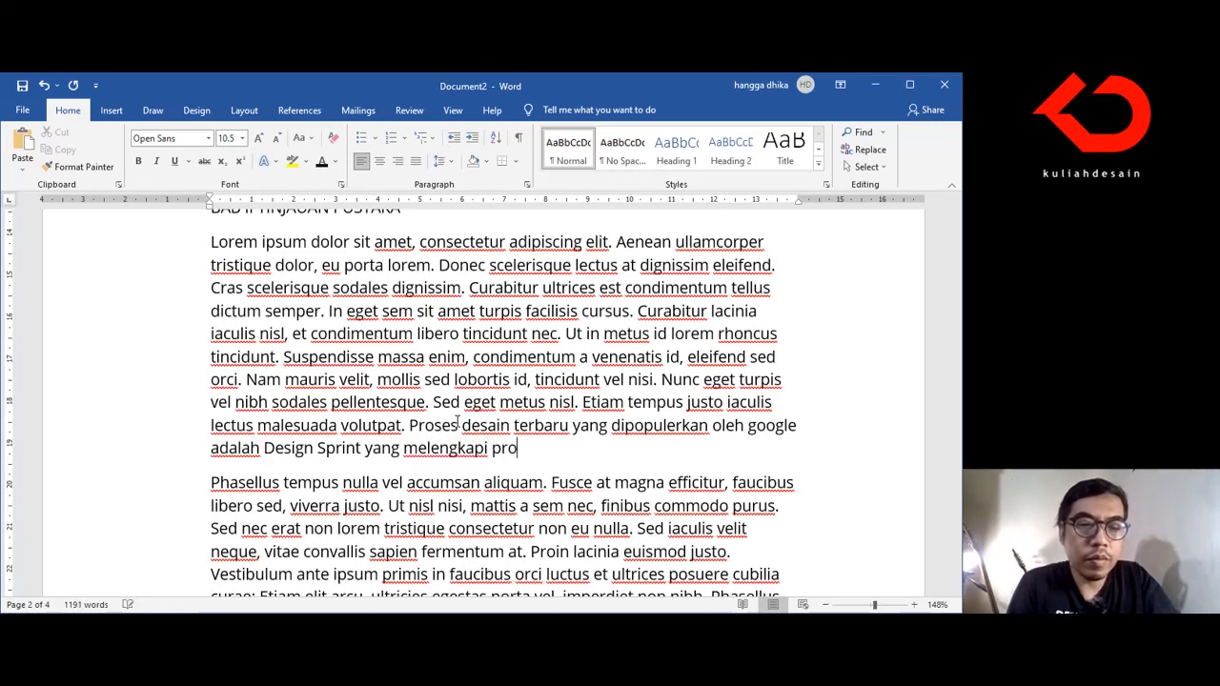
pyautogui.write('ses desain')
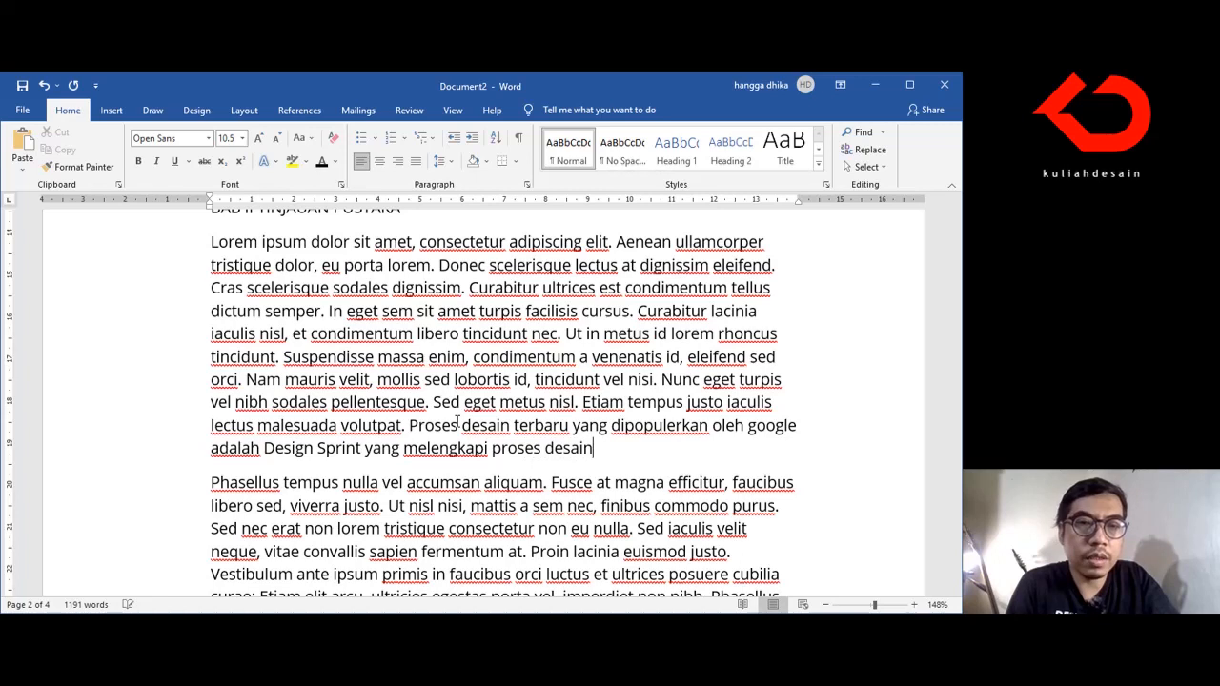
pyautogui.write(' sebelumn')
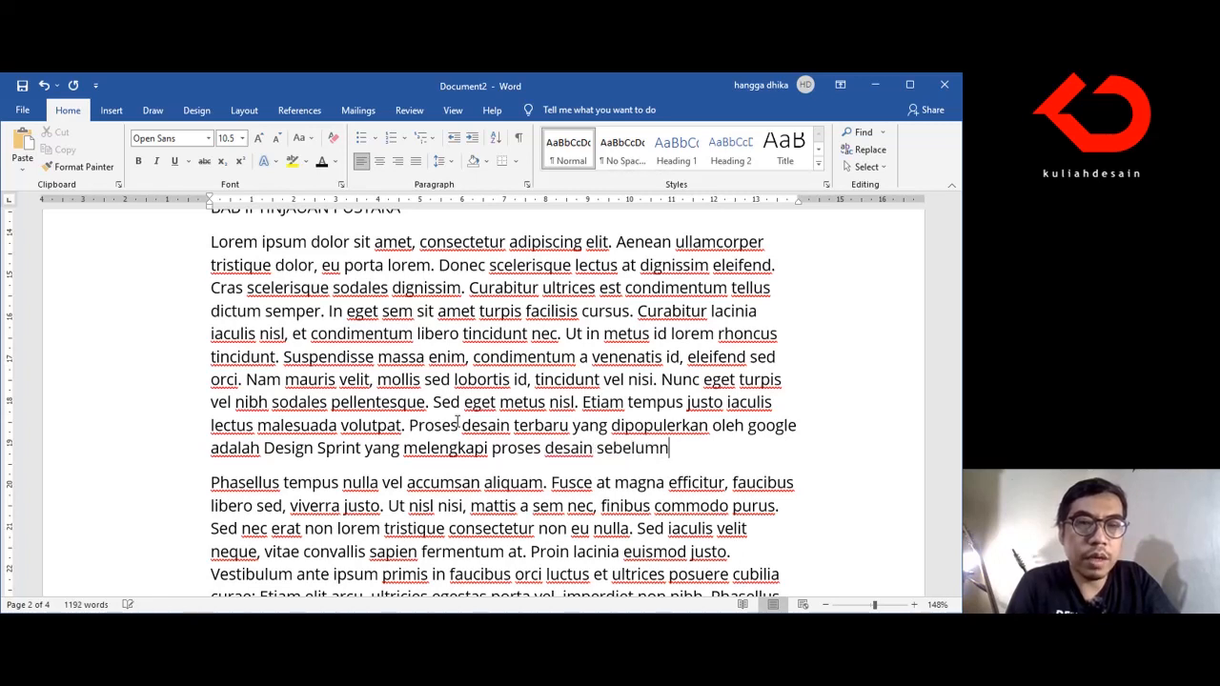
pyautogui.write('ya yaitu ')
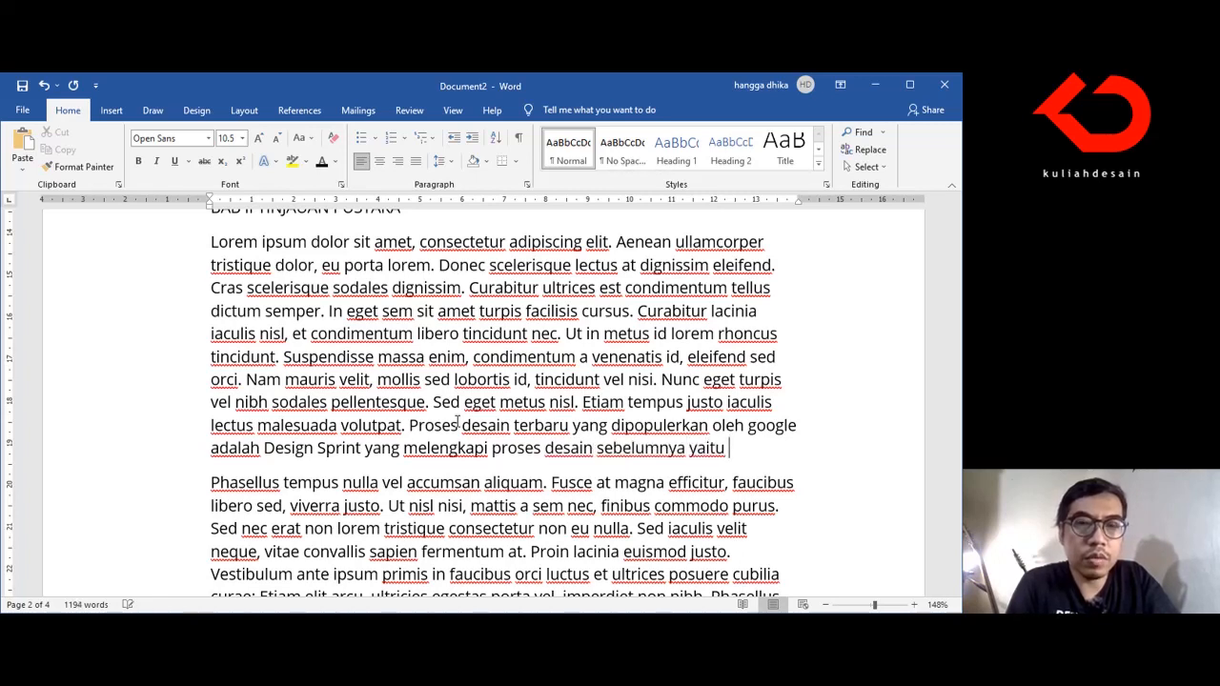
pyautogui.write('Desi')
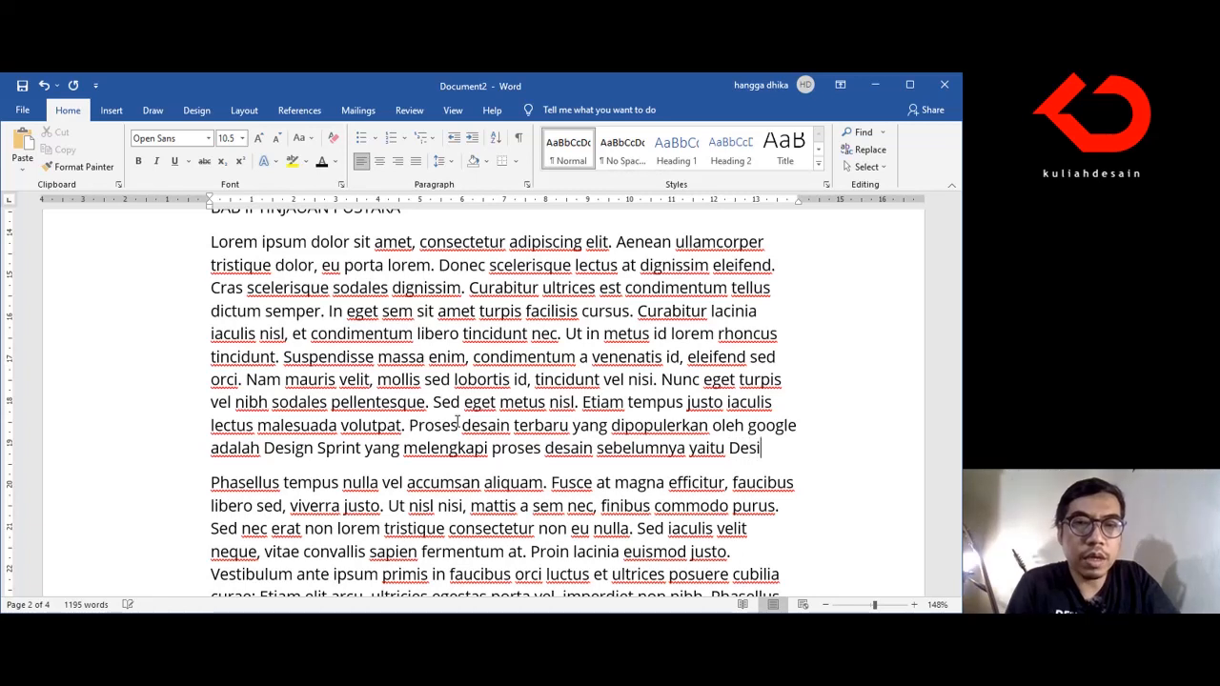
pyautogui.write('gn Thin')
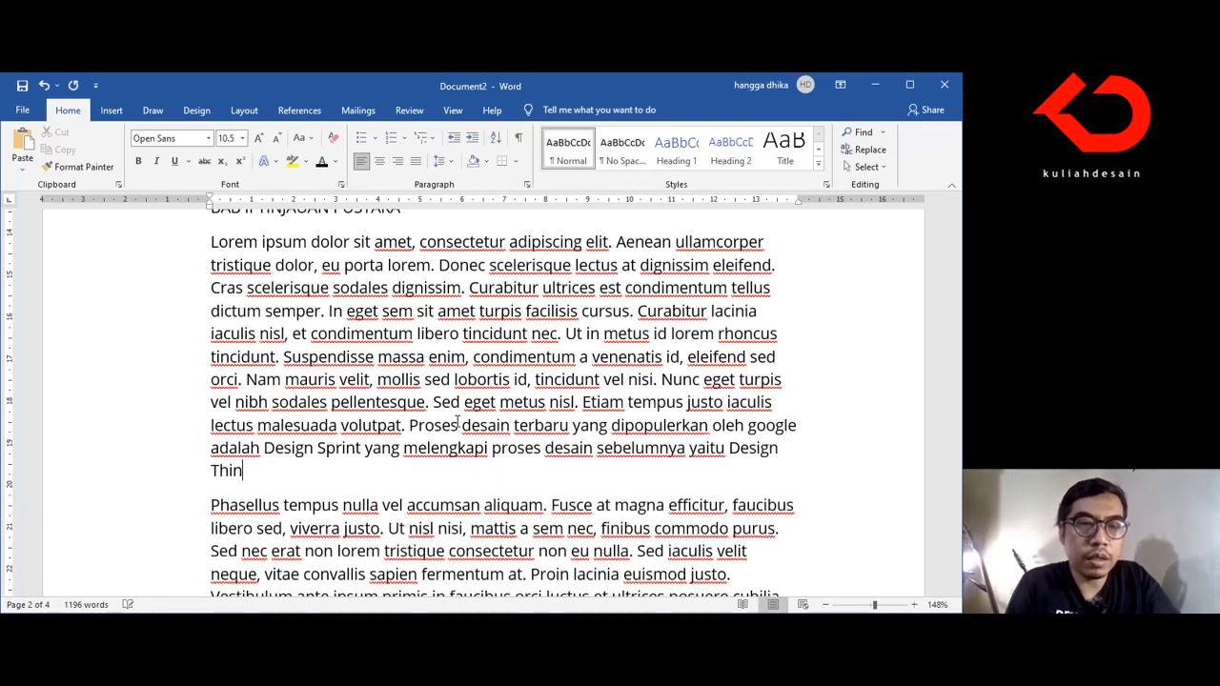
pyautogui.write('king dan Agile.')
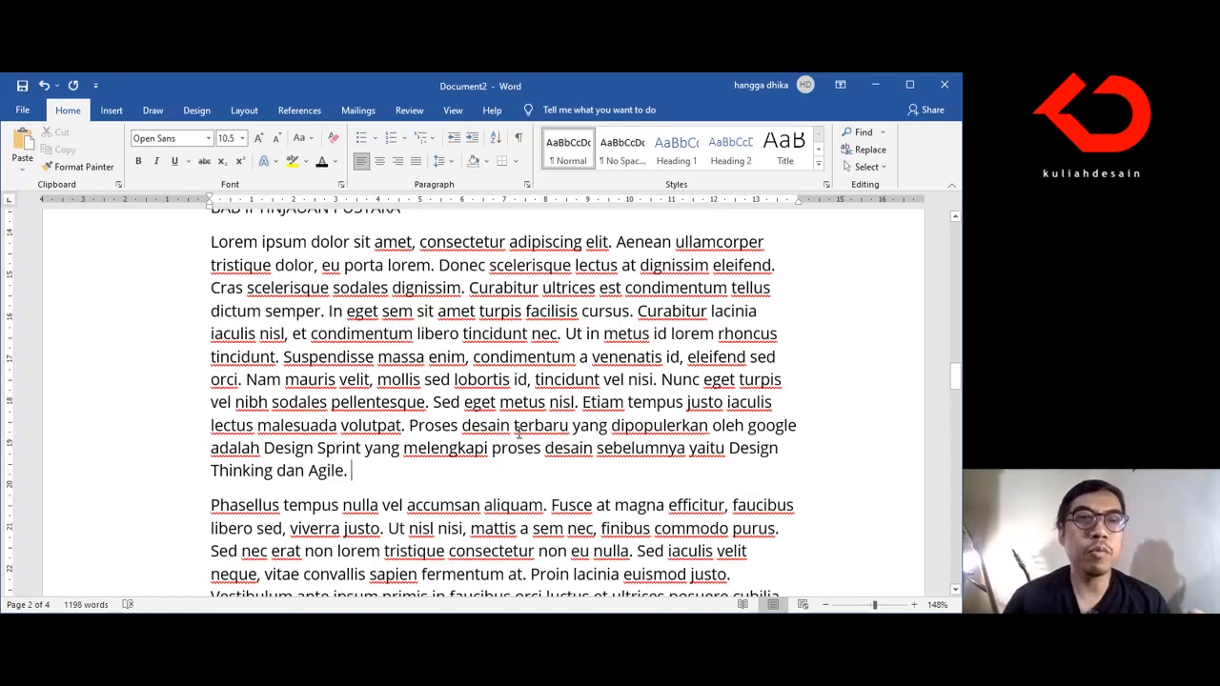
# Step: Start a new citation source after the finished sentence with type "Document From Web site" and enter the author's name
pyautogui.click(299, 111)
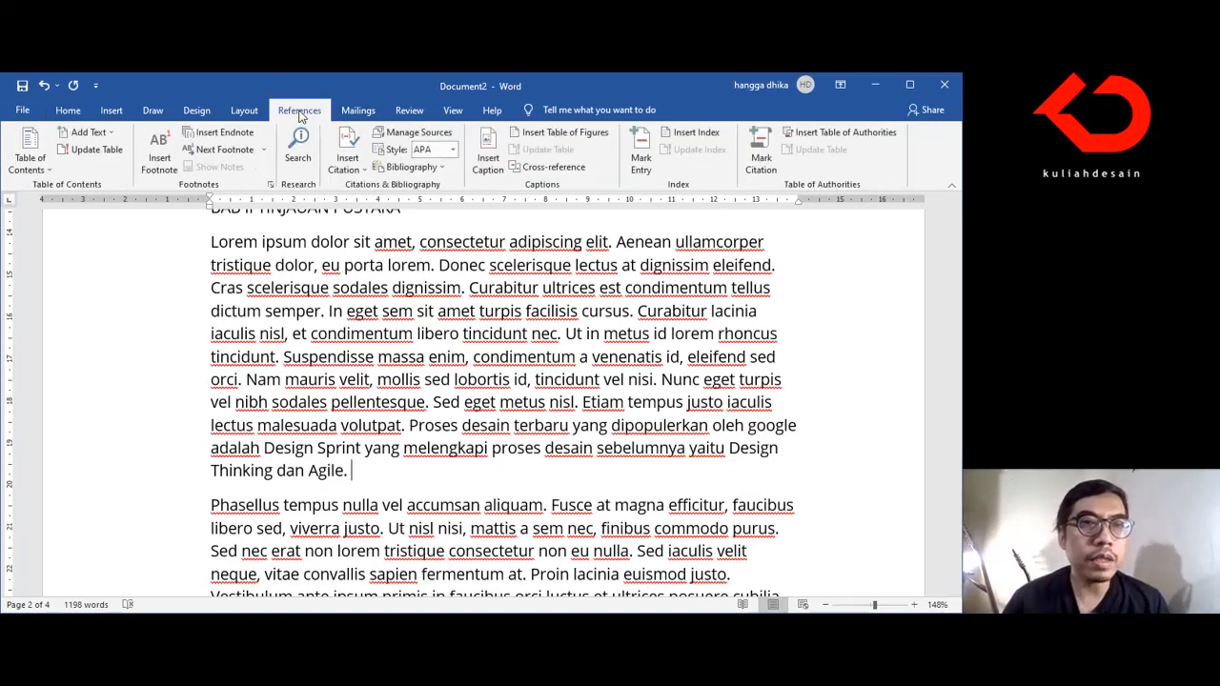
pyautogui.click(347, 160)
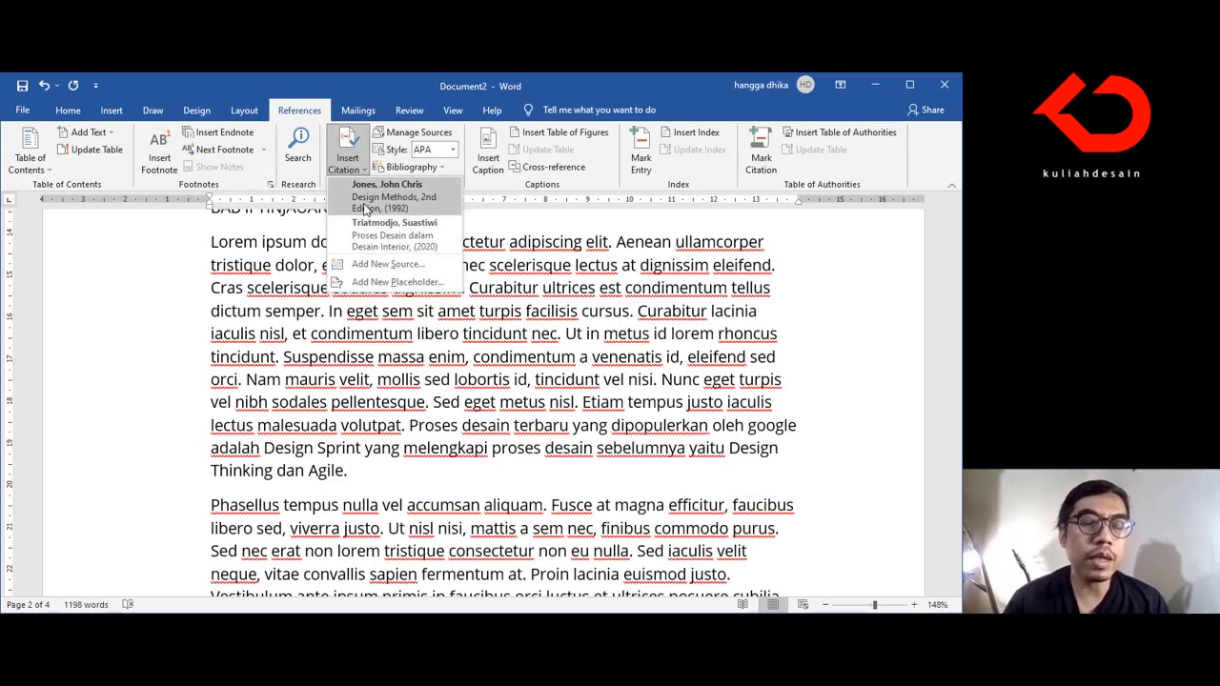
pyautogui.click(377, 266)
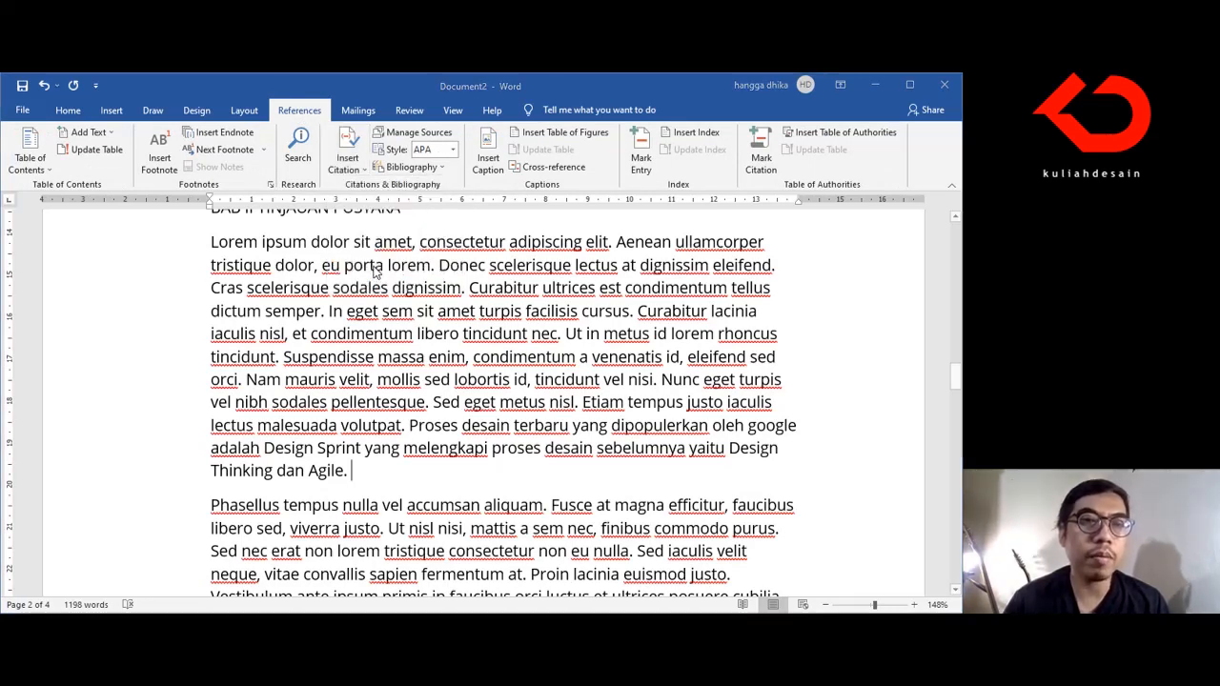
pyautogui.click(670, 201)
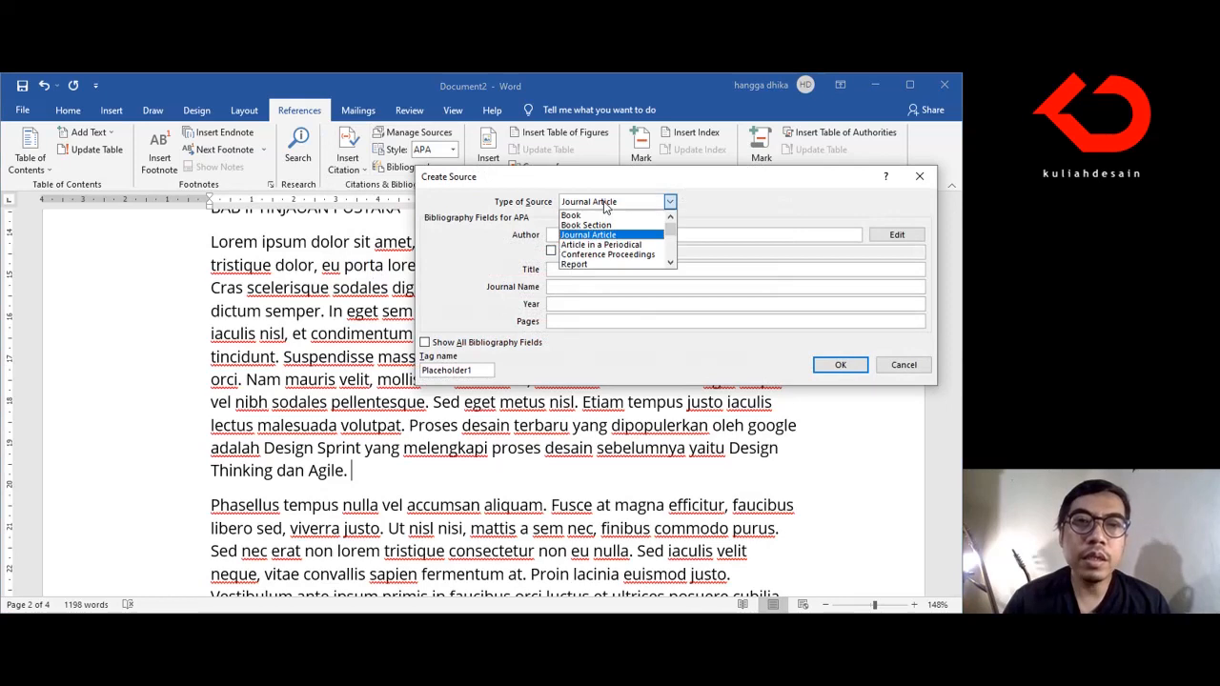
pyautogui.scroll(-1, 672, 238)
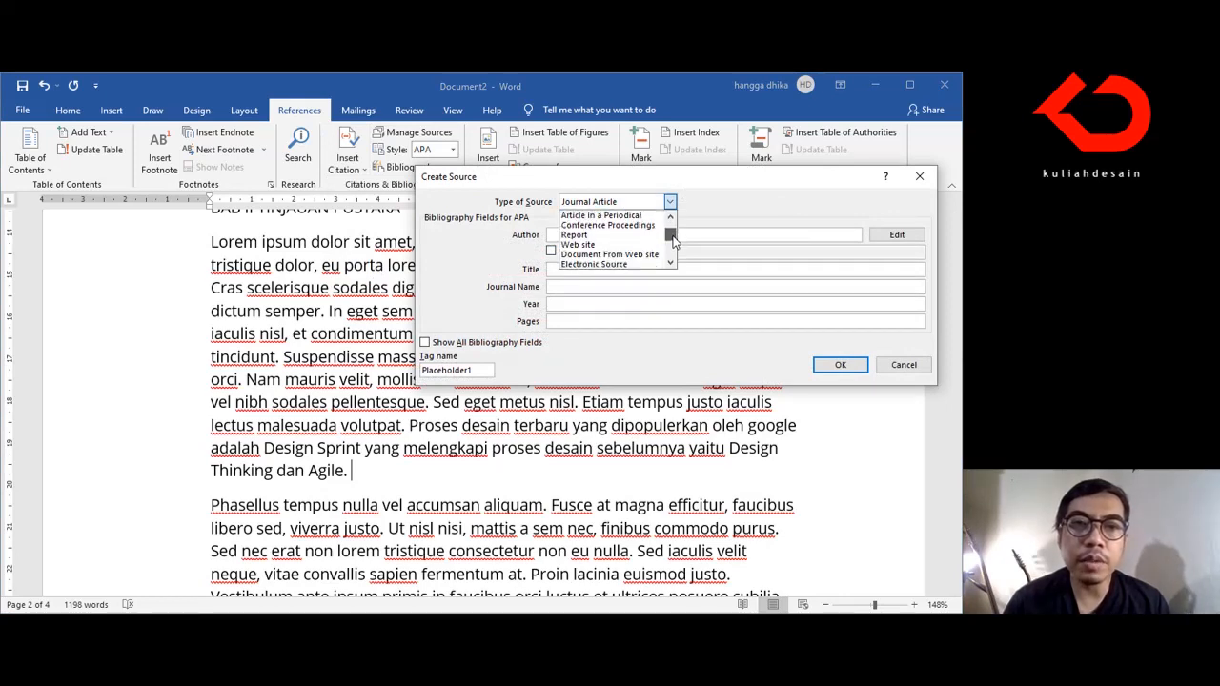
pyautogui.click(628, 256)
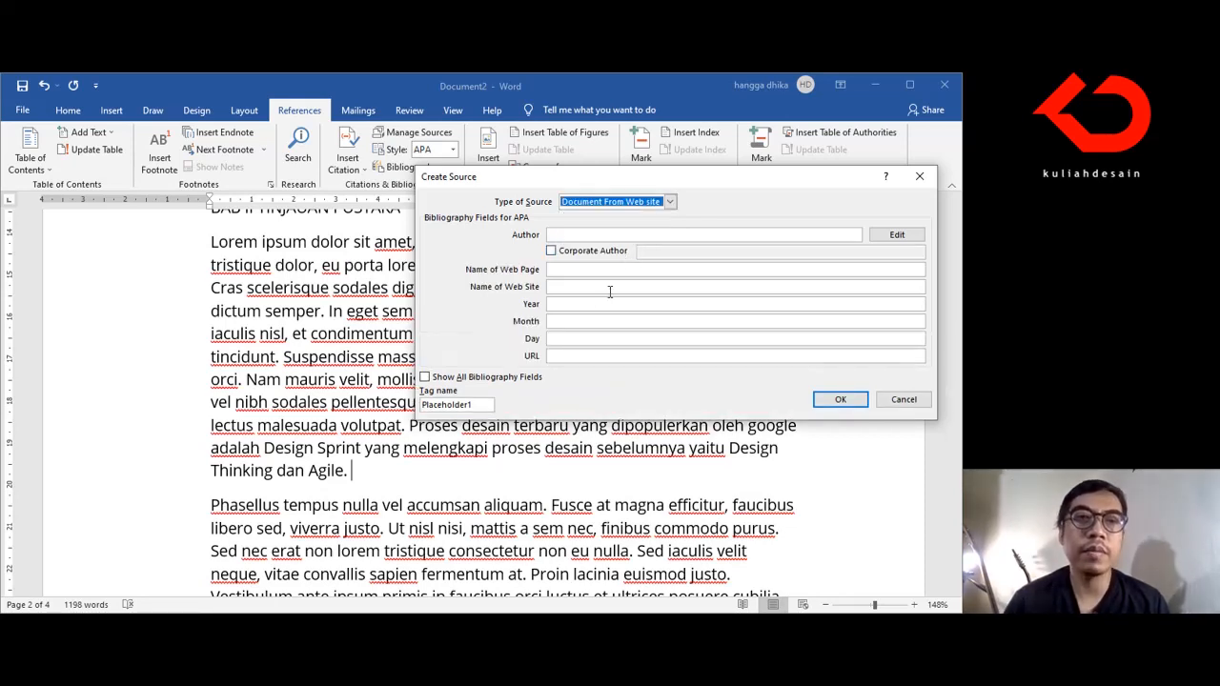
pyautogui.click(624, 233)
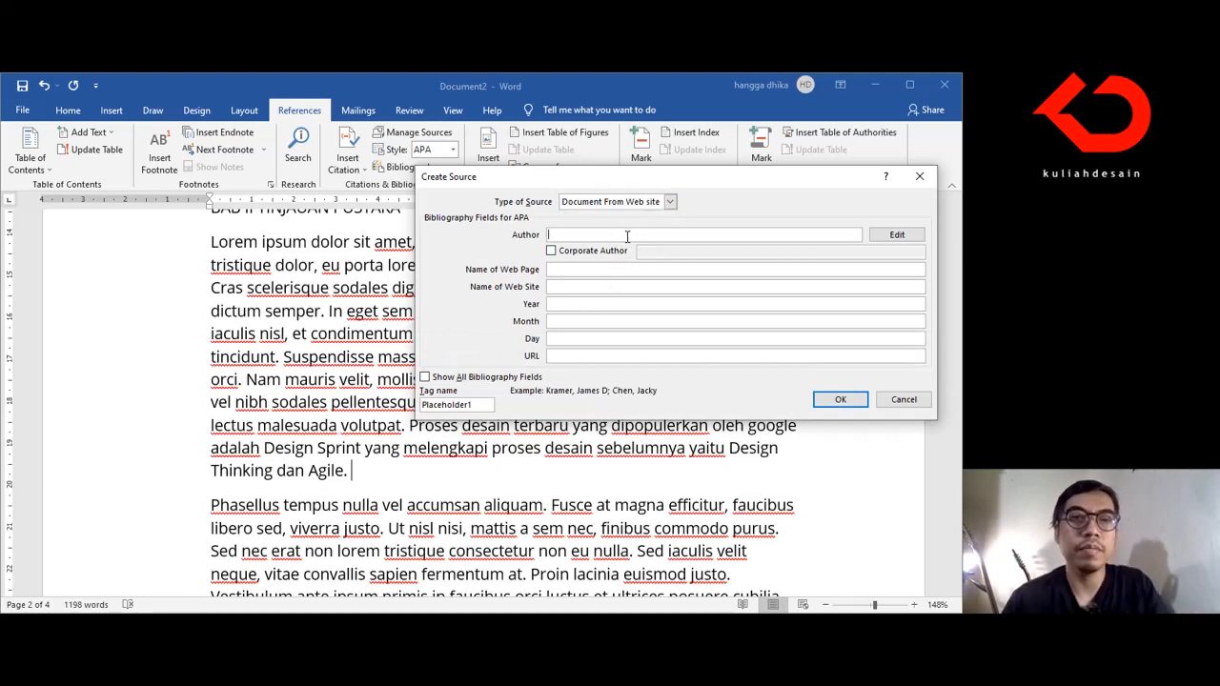
pyautogui.write('Sumartono')
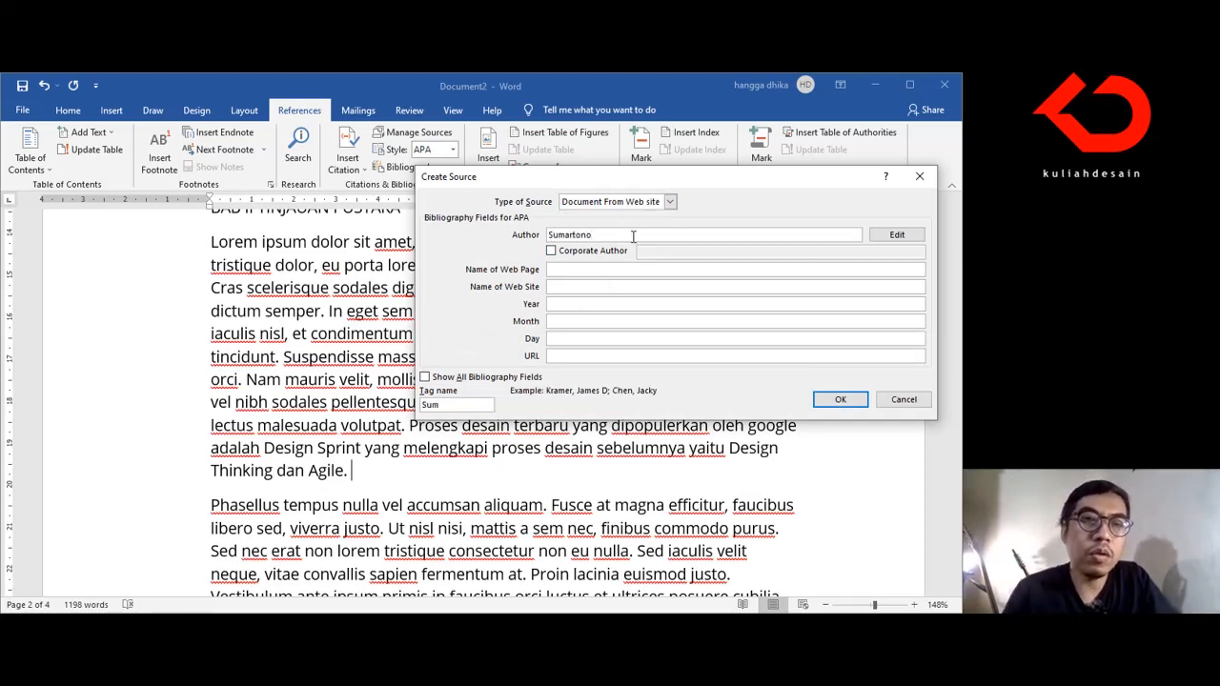
# Step: Set the source's web page name to "Design Sprint, Design Thinking, dan Agile"
pyautogui.click(639, 269)
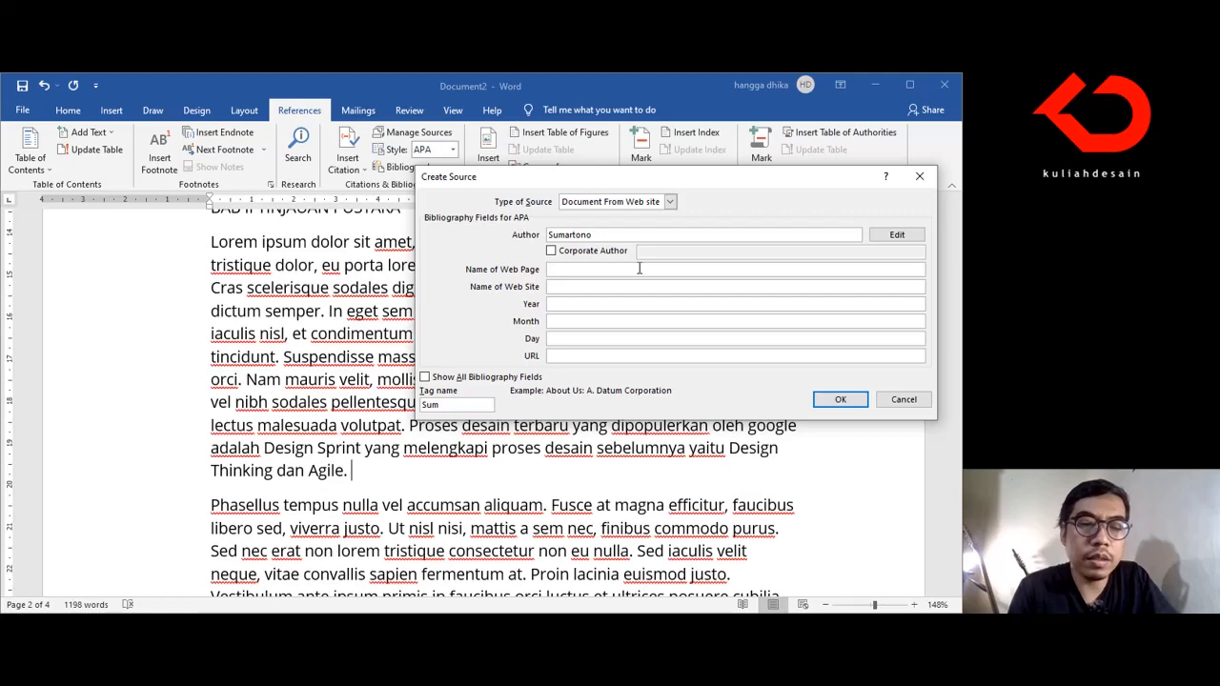
pyautogui.write('Proses desai')
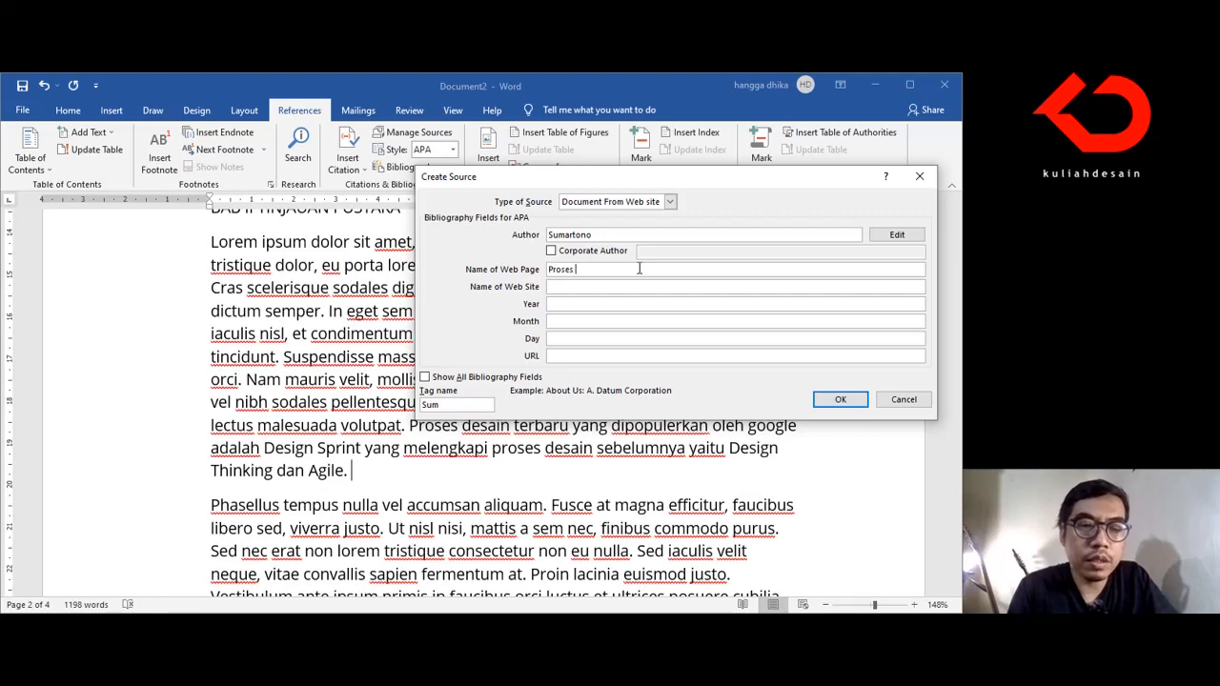
pyautogui.press('BackSpace')
pyautogui.press('BackSpace')
pyautogui.press('BackSpace')
pyautogui.press('BackSpace')
pyautogui.press('BackSpace')
pyautogui.press('BackSpace')
pyautogui.press('BackSpace')
pyautogui.press('BackSpace')
pyautogui.press('BackSpace')
pyautogui.press('BackSpace')
pyautogui.press('BackSpace')
pyautogui.write('Design Sprint, Design')
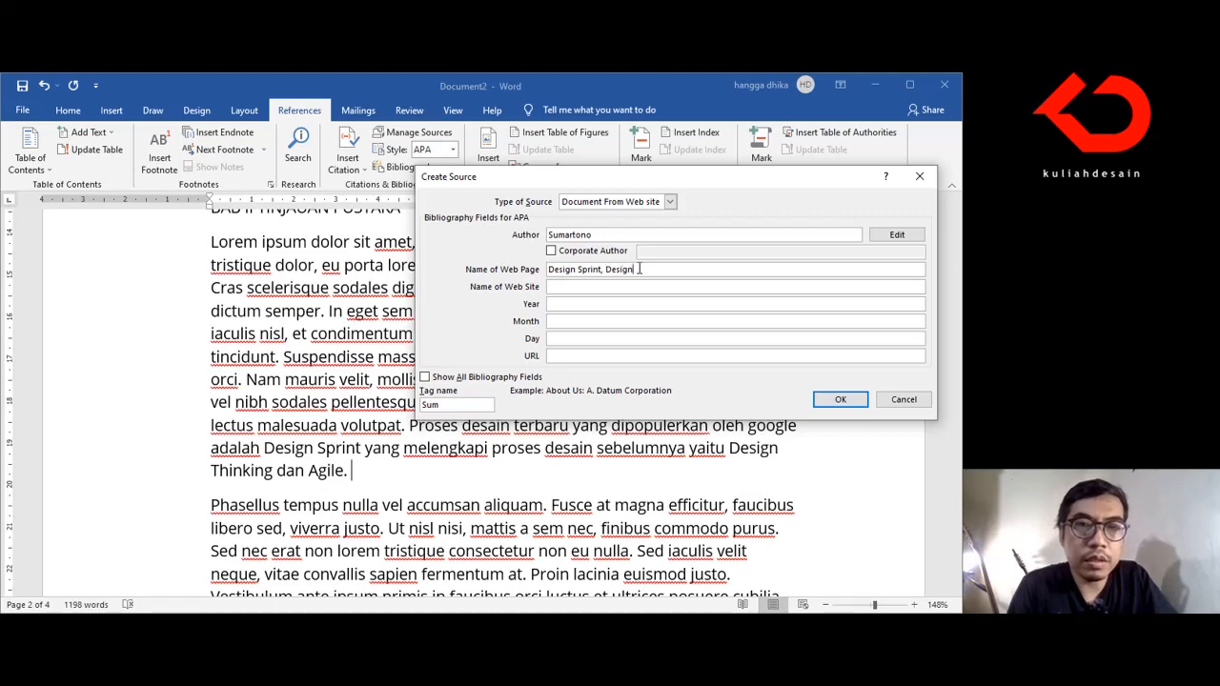
pyautogui.write(' Thinking, dan Agile')
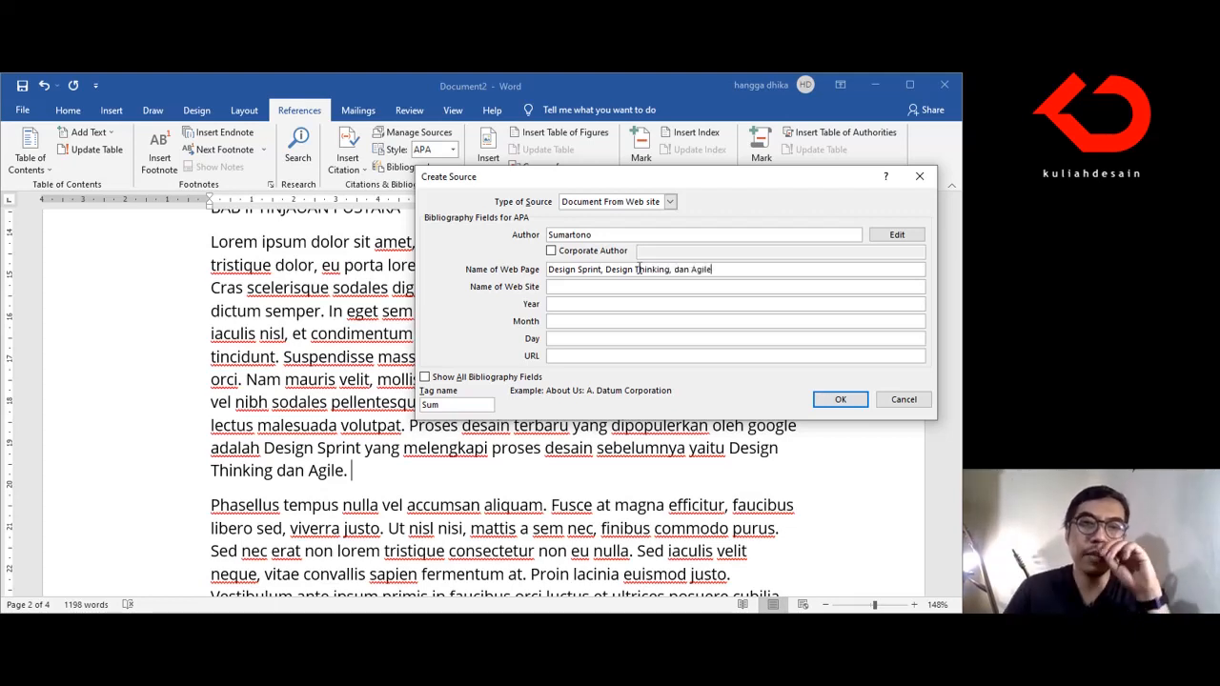
pyautogui.click(674, 286)
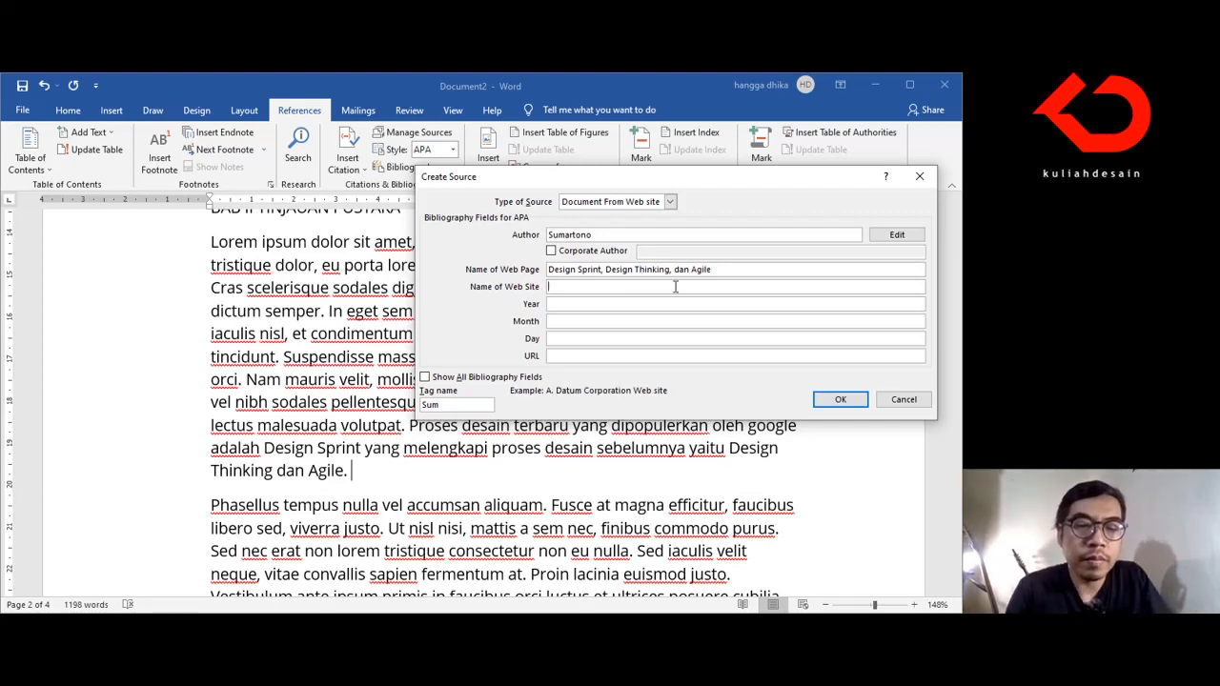
pyautogui.write('www.')
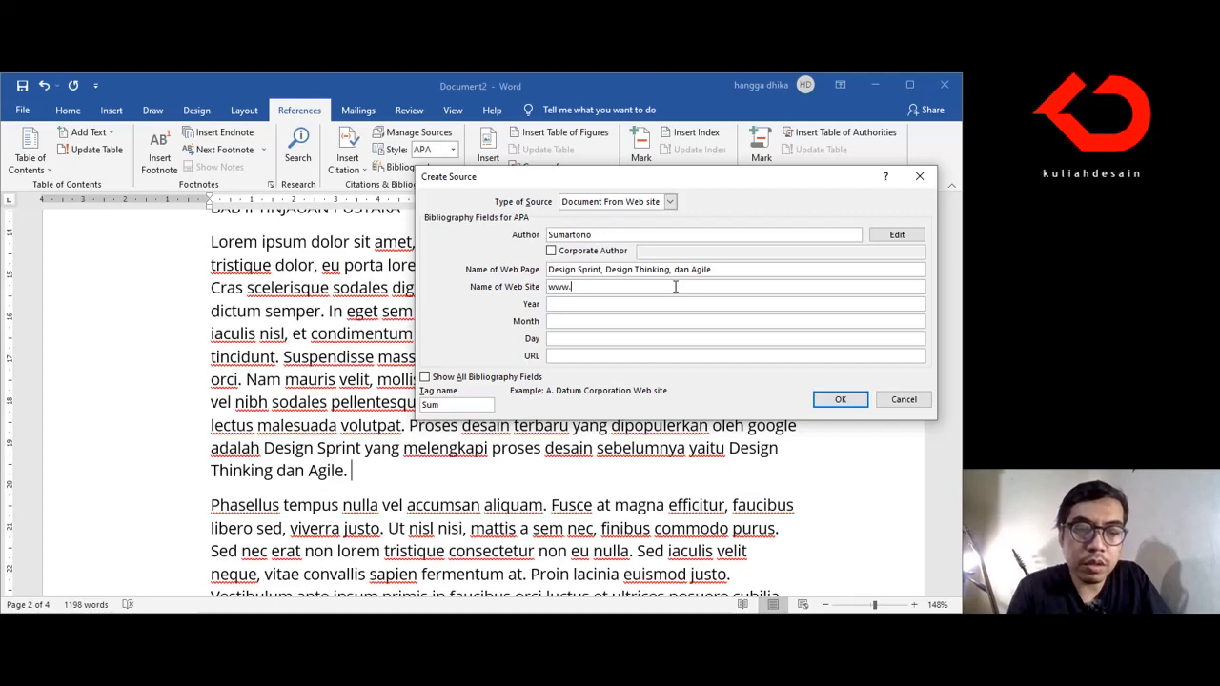
pyautogui.write('medium.com')
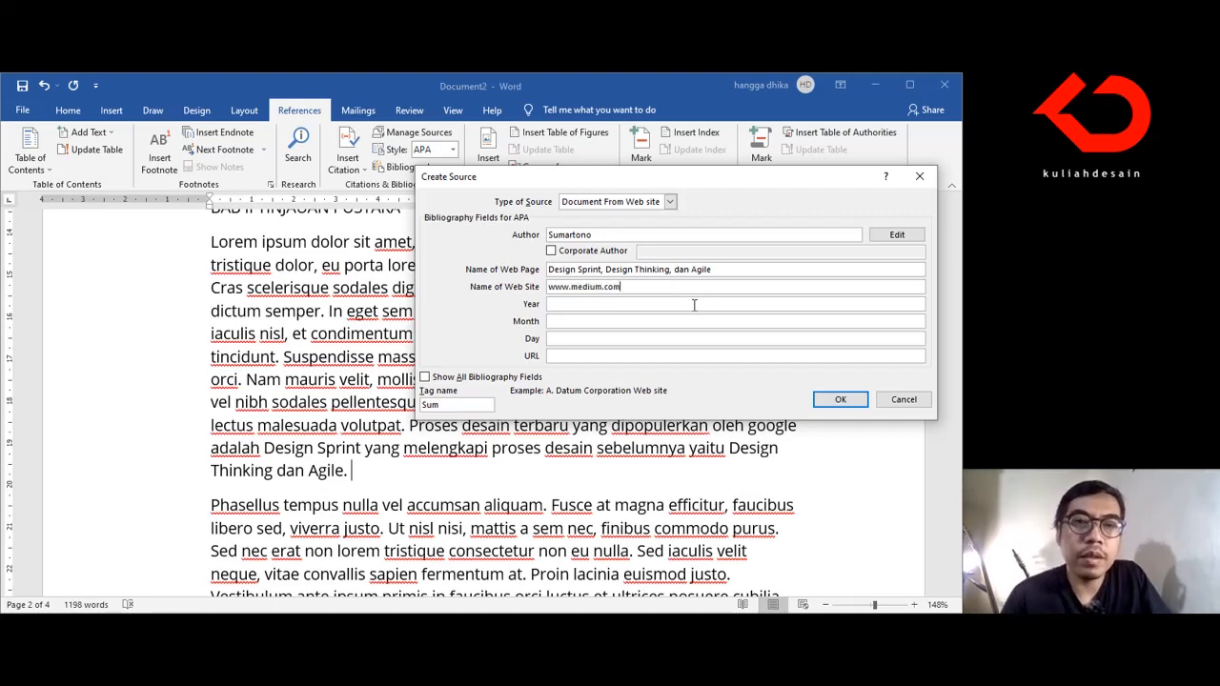
# Step: Set the source's publication date to year 2021, month September and day 12
pyautogui.click(694, 304)
pyautogui.write('2021')
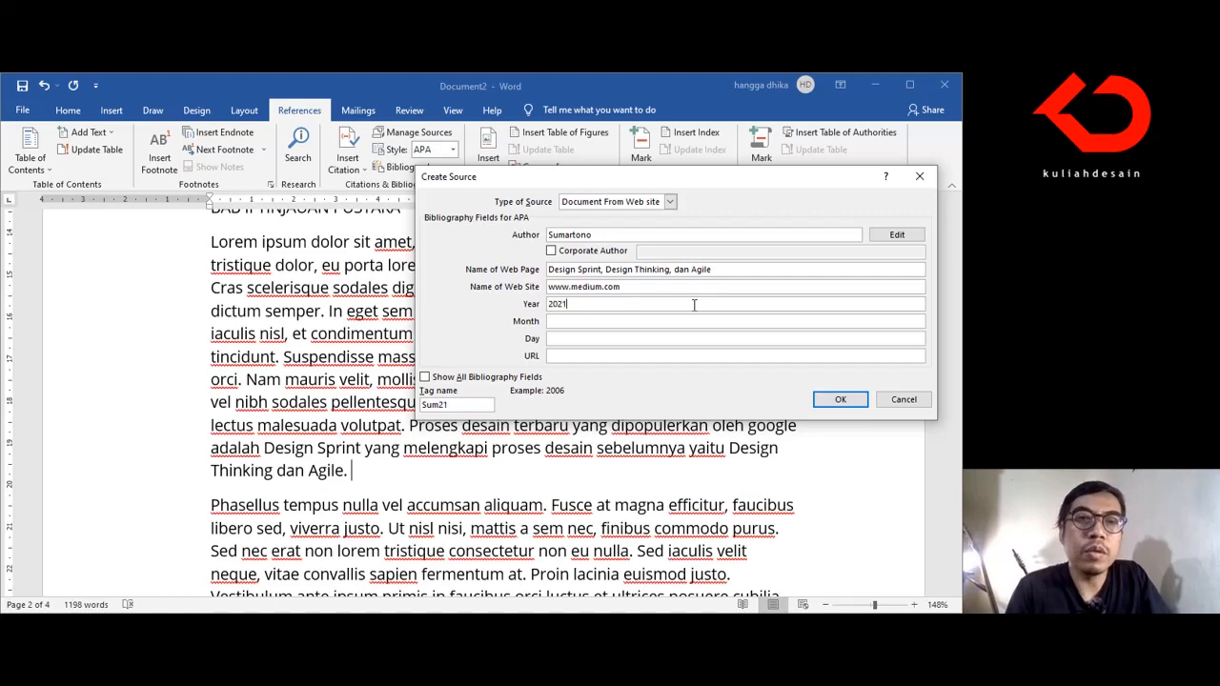
pyautogui.click(692, 321)
pyautogui.write('September')
pyautogui.click(698, 337)
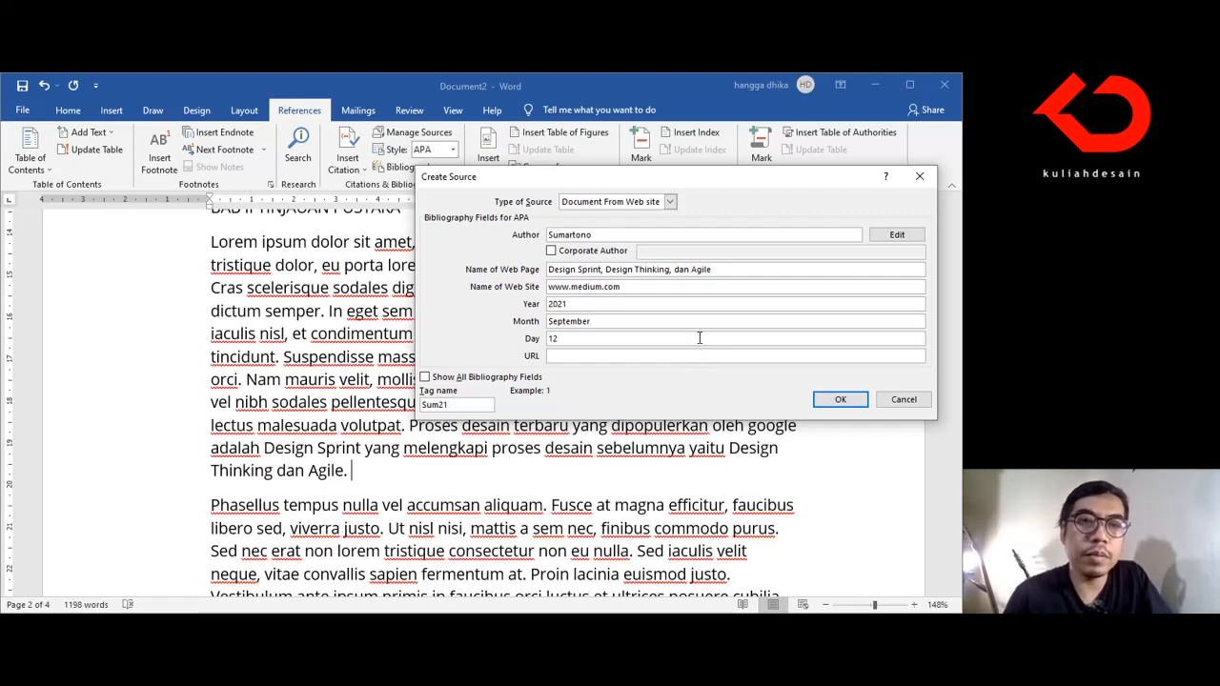
pyautogui.click(680, 355)
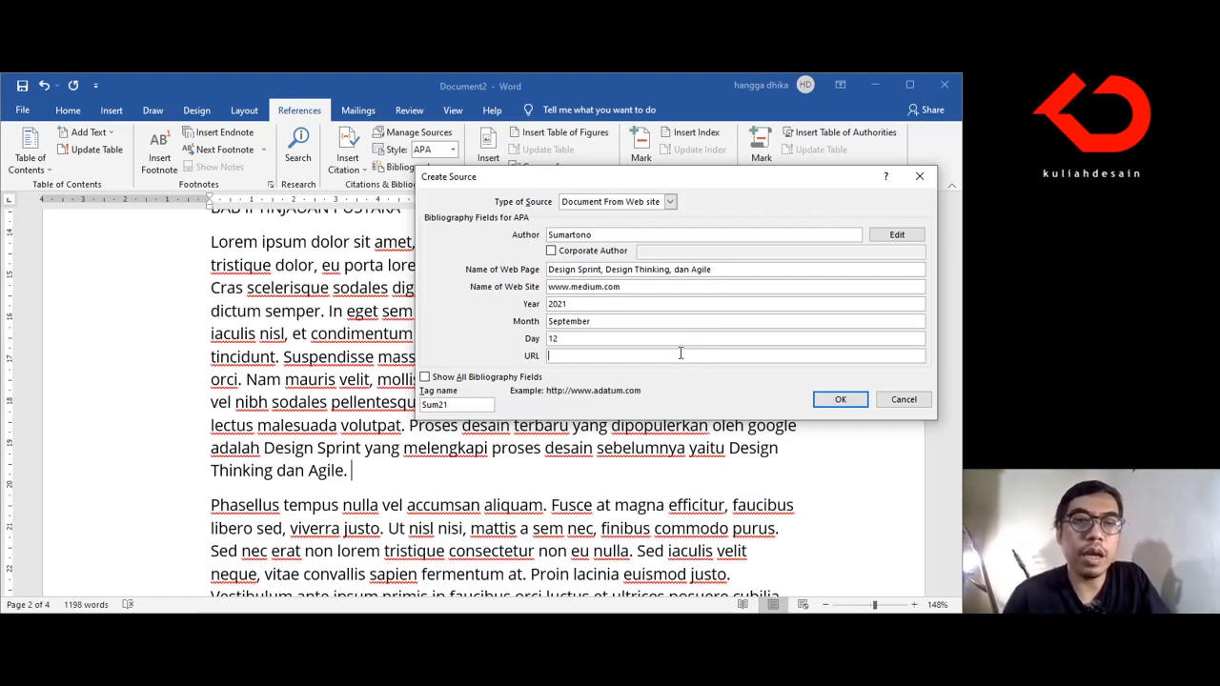
pyautogui.write('www.medium.com')
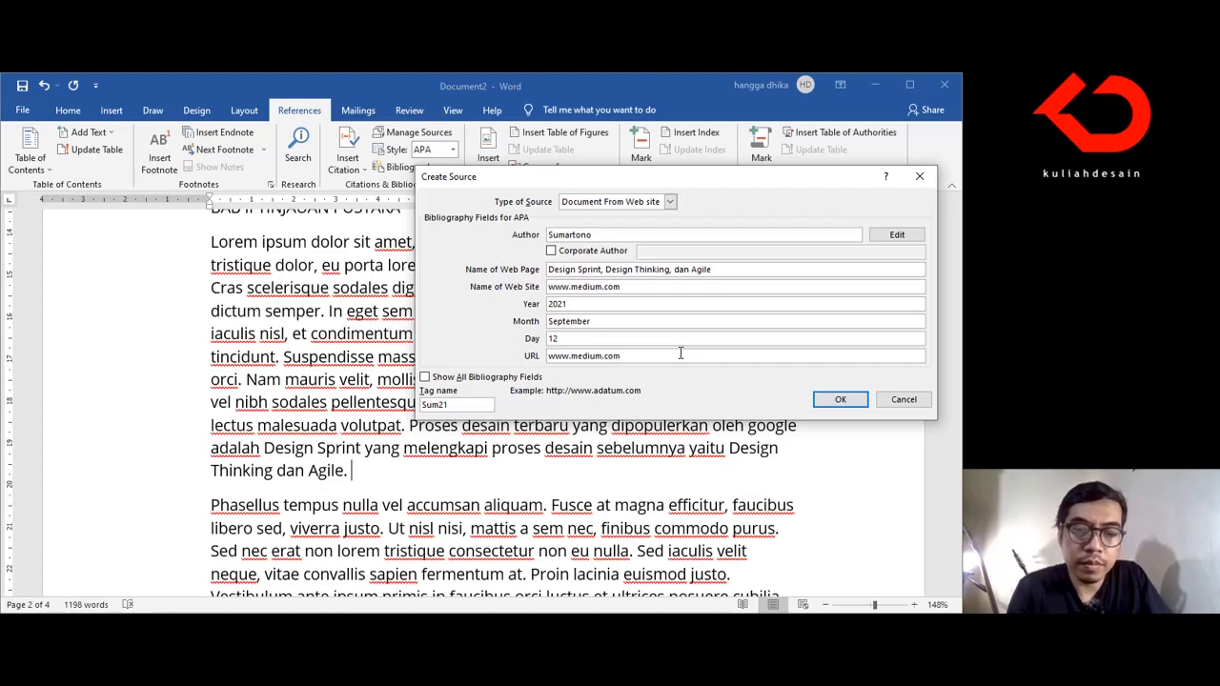
pyautogui.write('/design')
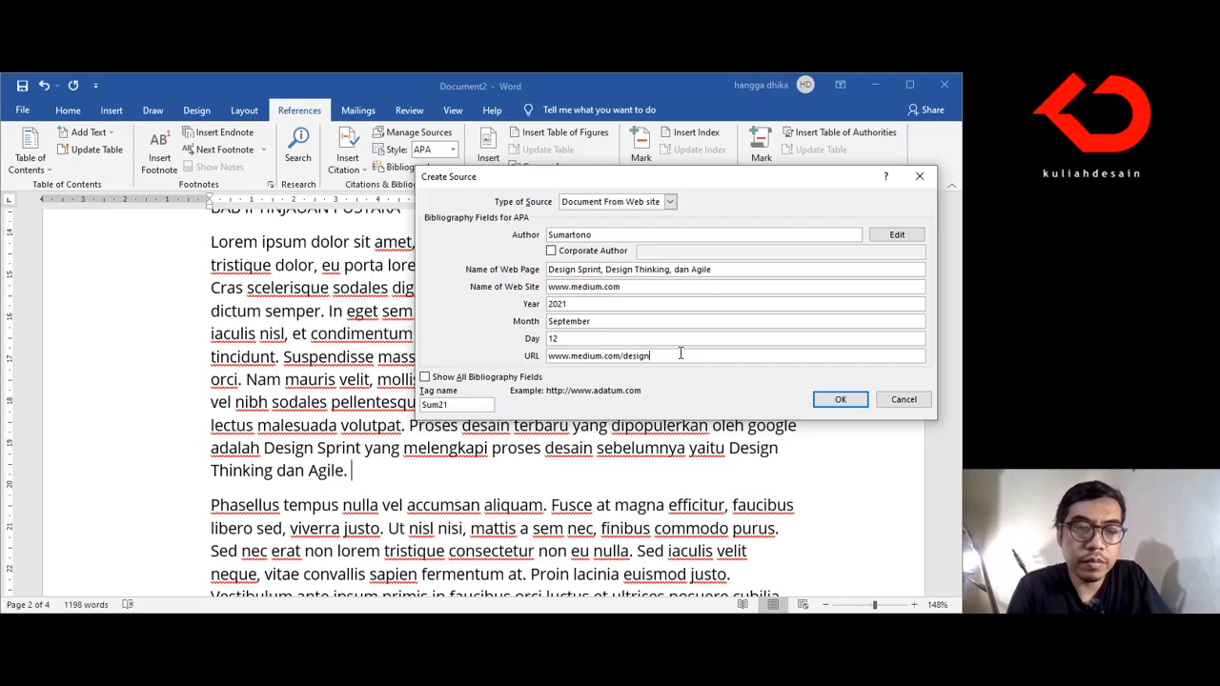
pyautogui.write('sprint')
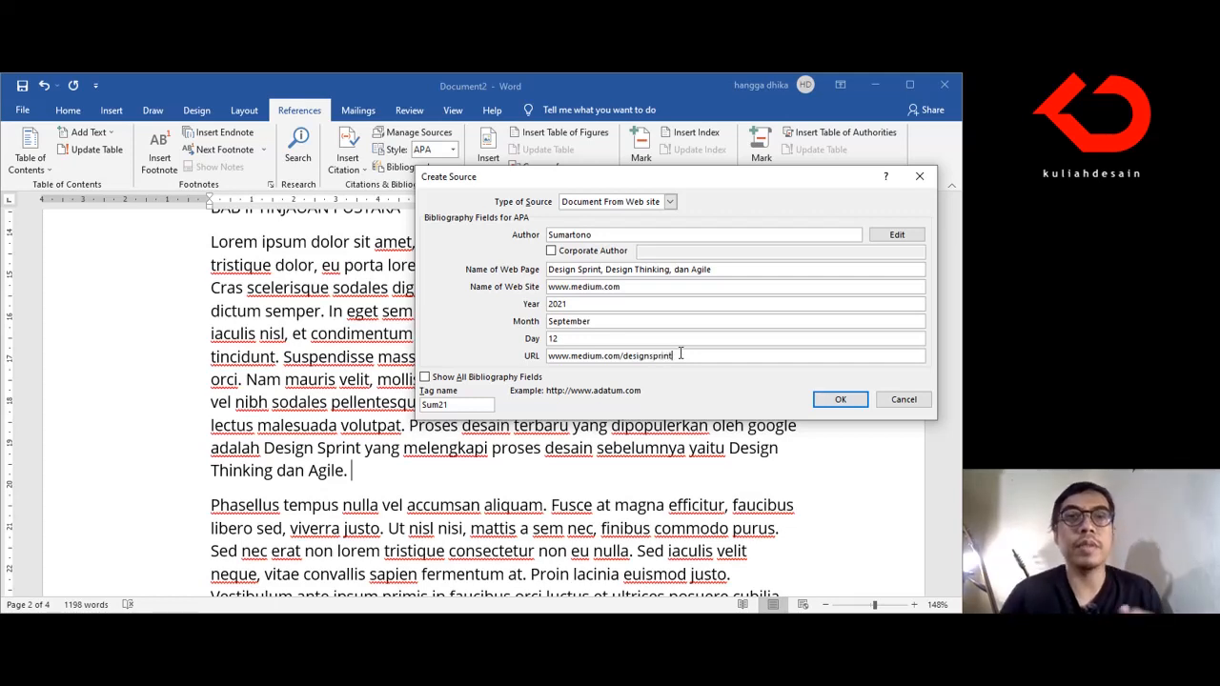
# Step: Confirm the website source to insert its citation after the new sentence, and update the DAFTAR PUSTAKA bibliography
pyautogui.click(840, 399)
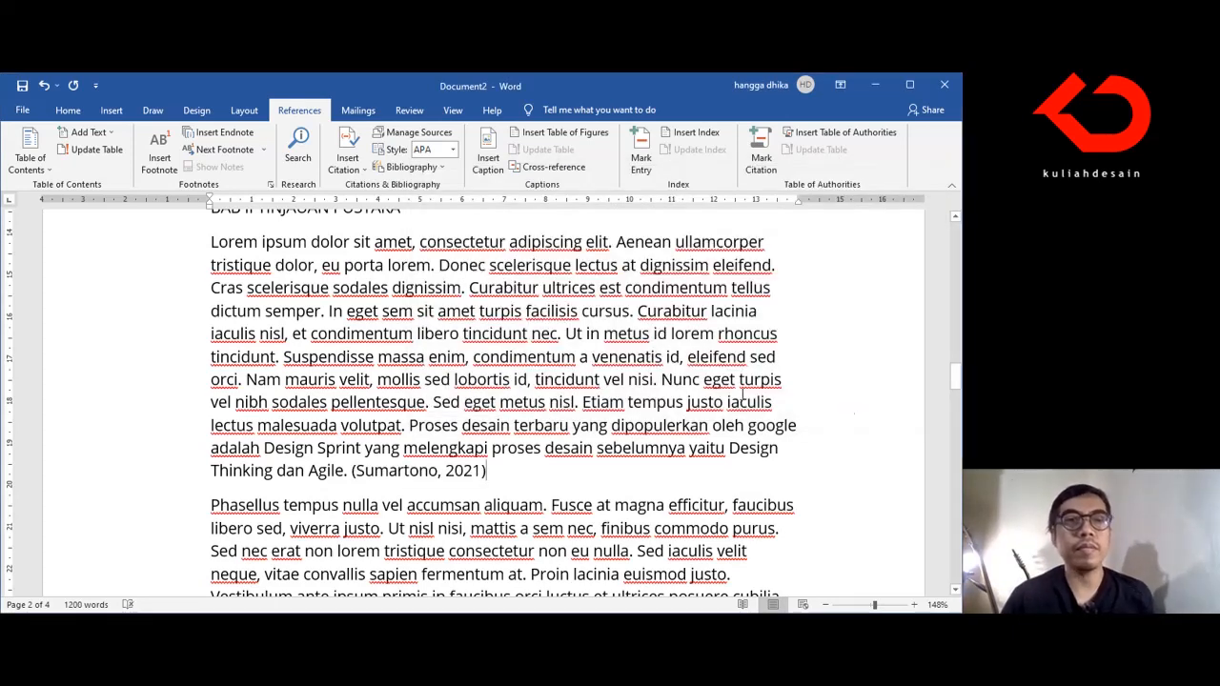
pyautogui.scroll(-1, 459, 394)
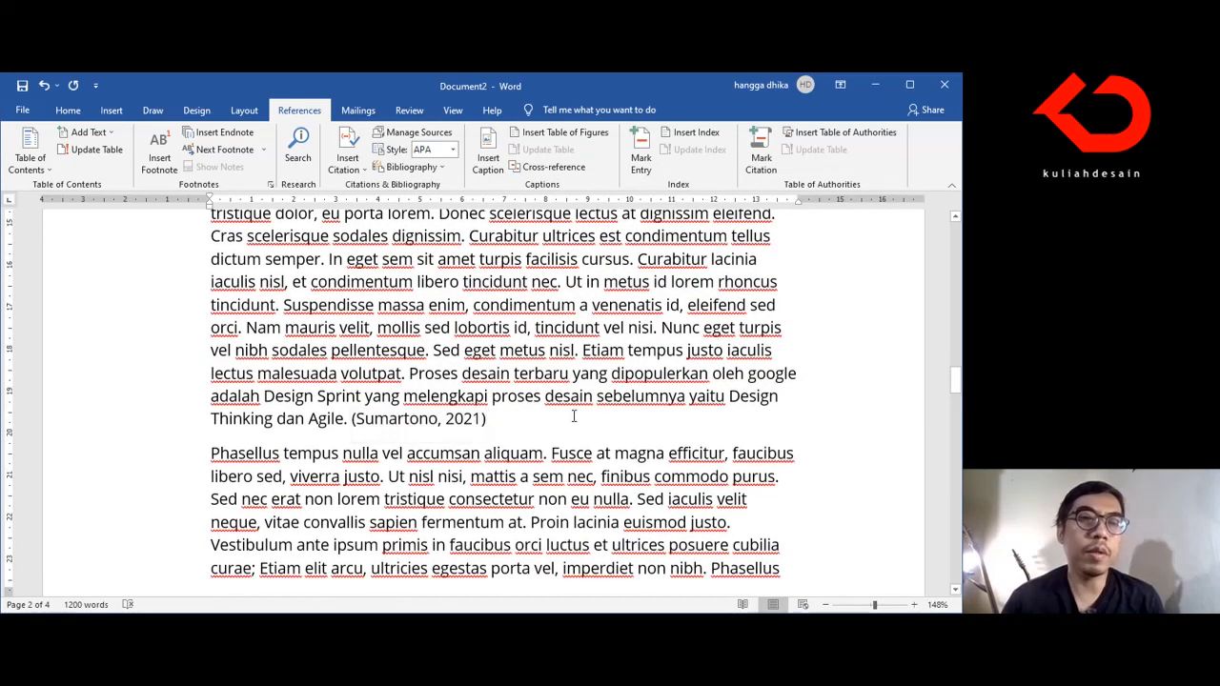
pyautogui.scroll(-3, 572, 424)
pyautogui.scroll(-20, 571, 424)
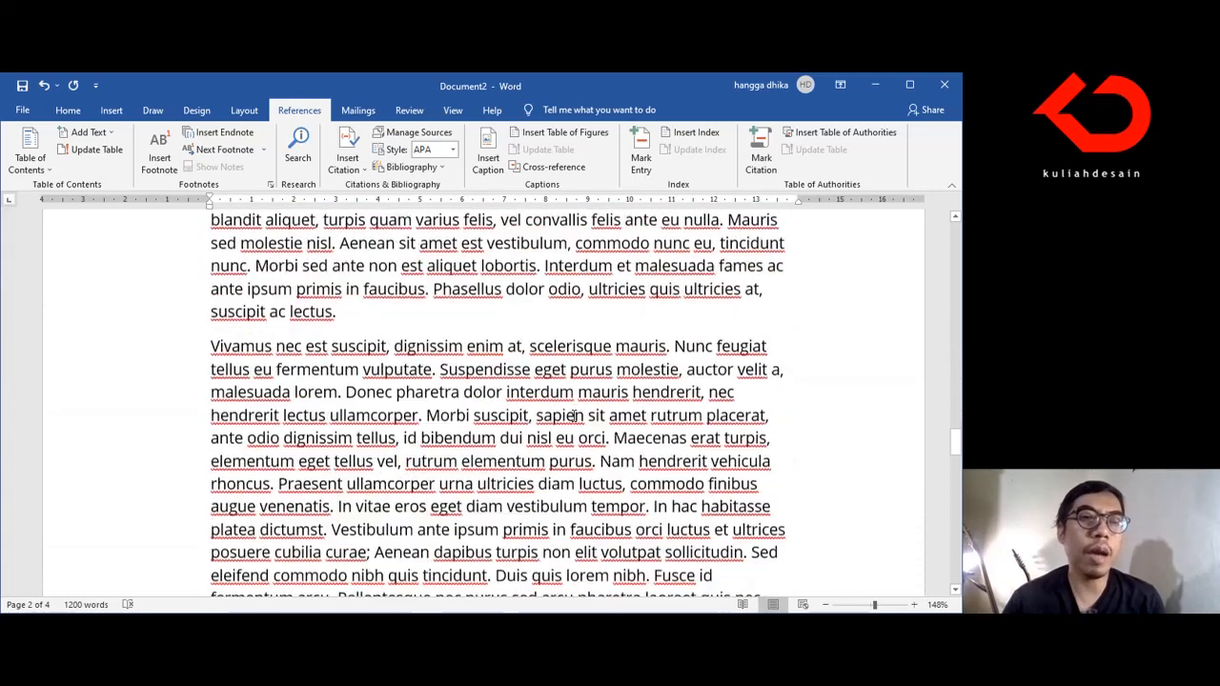
pyautogui.scroll(-6, 571, 419)
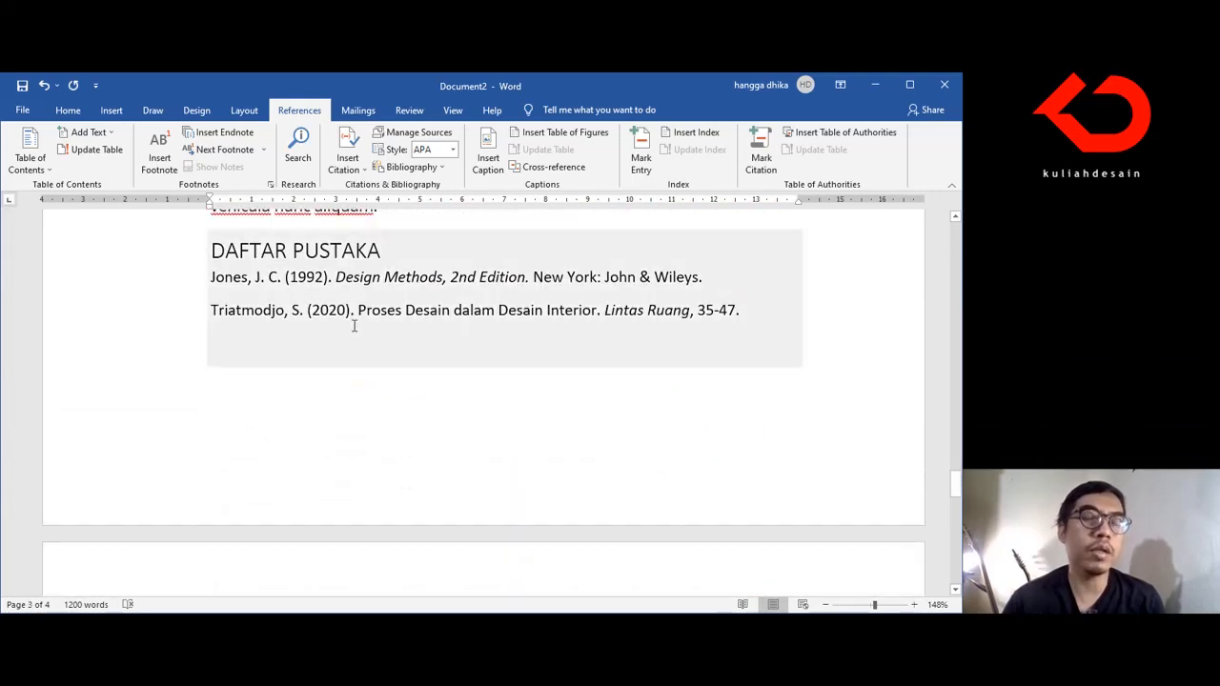
pyautogui.click(403, 311)
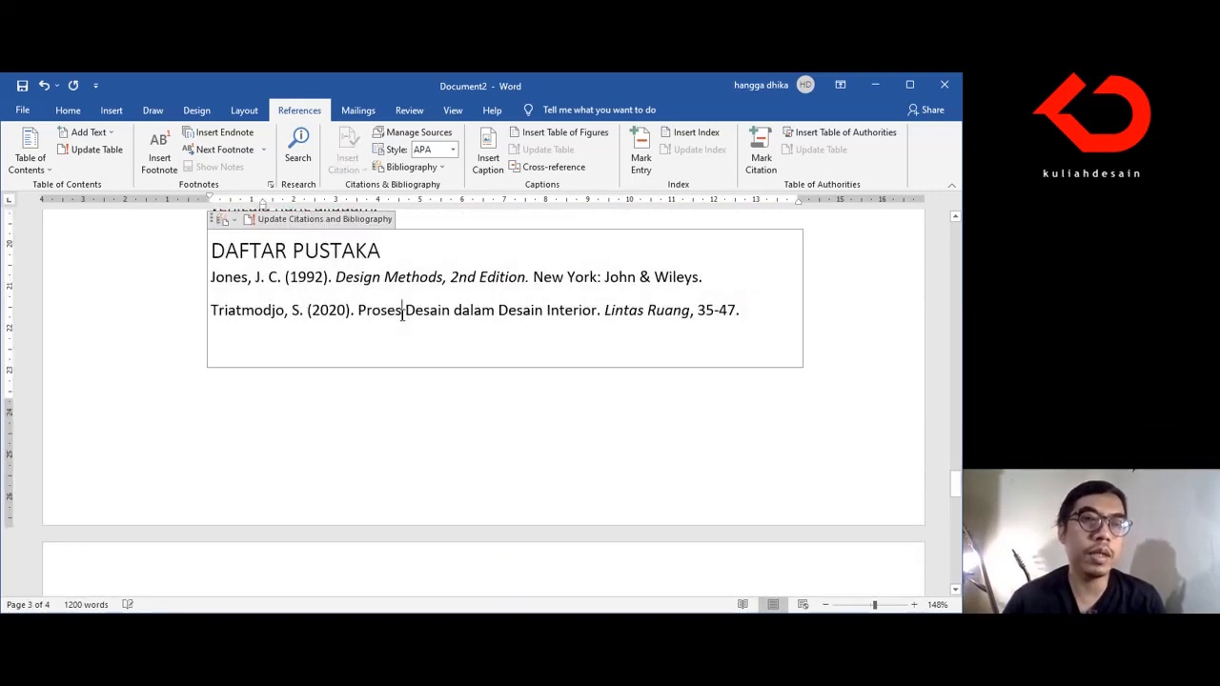
pyautogui.scroll(1, 362, 255)
pyautogui.click(348, 272)
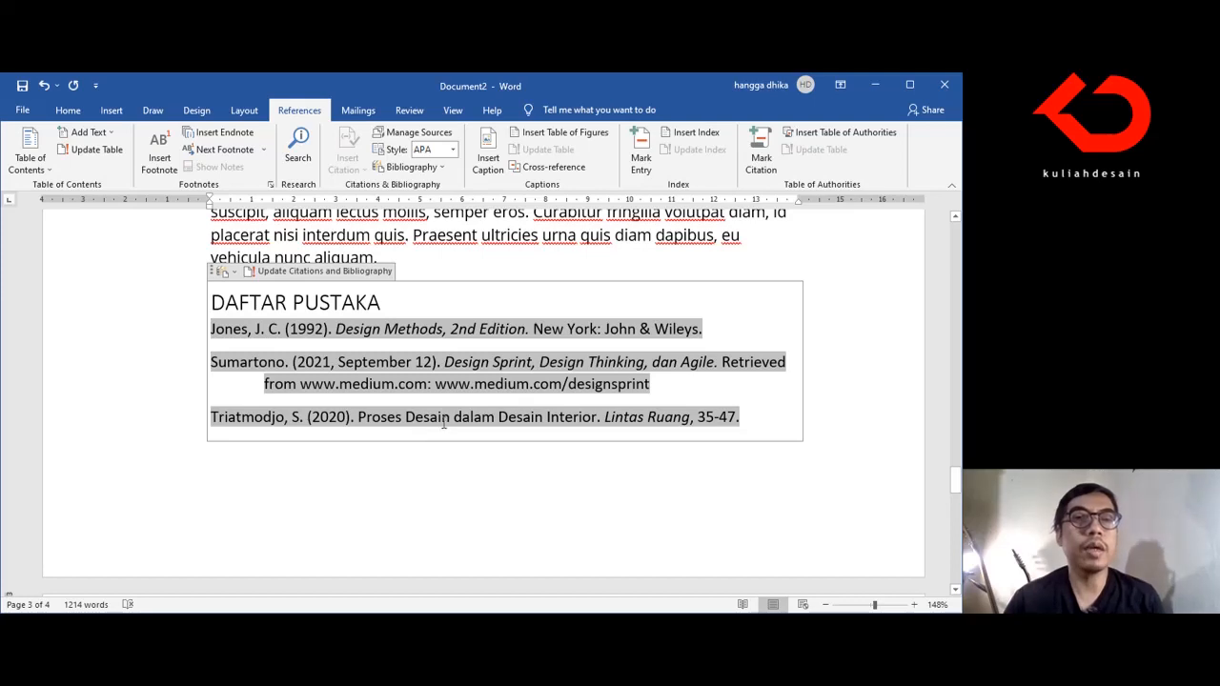
# Step: Review the entries of the updated DAFTAR PUSTAKA bibliography and the paragraphs above it
pyautogui.scroll(2, 452, 427)
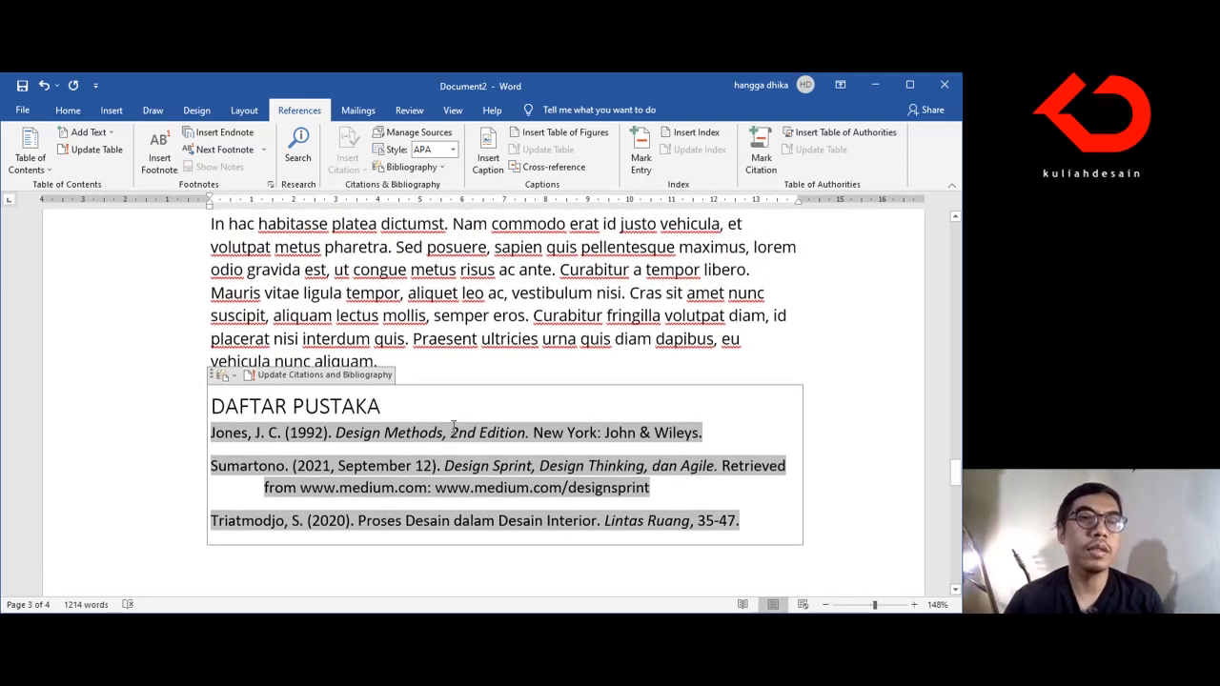
pyautogui.scroll(-1, 453, 427)
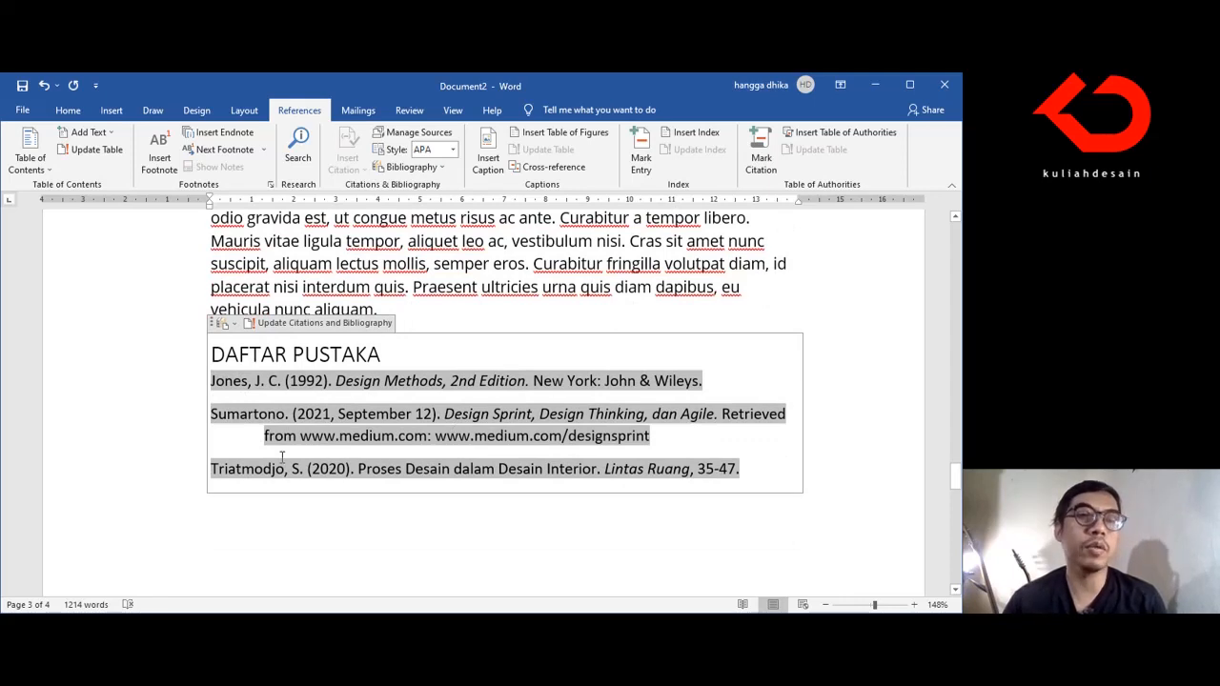
pyautogui.scroll(1, 282, 458)
pyautogui.scroll(1, 282, 458)
pyautogui.scroll(1, 281, 458)
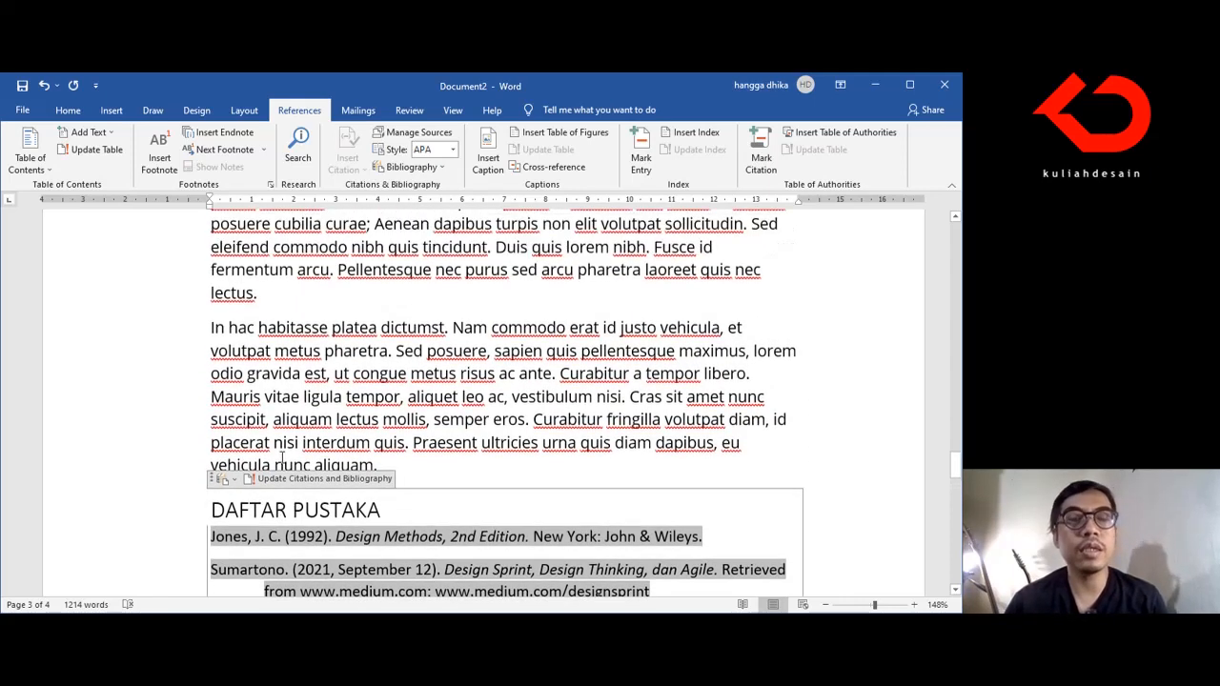
pyautogui.scroll(2, 282, 458)
pyautogui.scroll(-5, 282, 458)
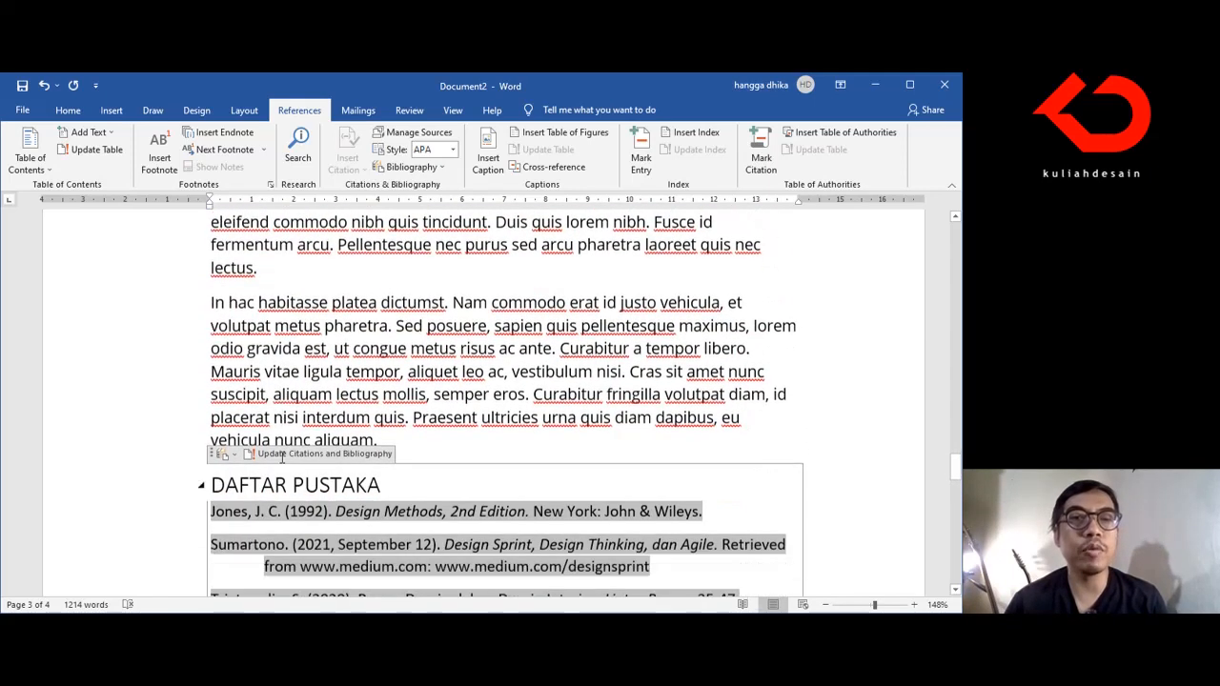
pyautogui.scroll(1, 283, 457)
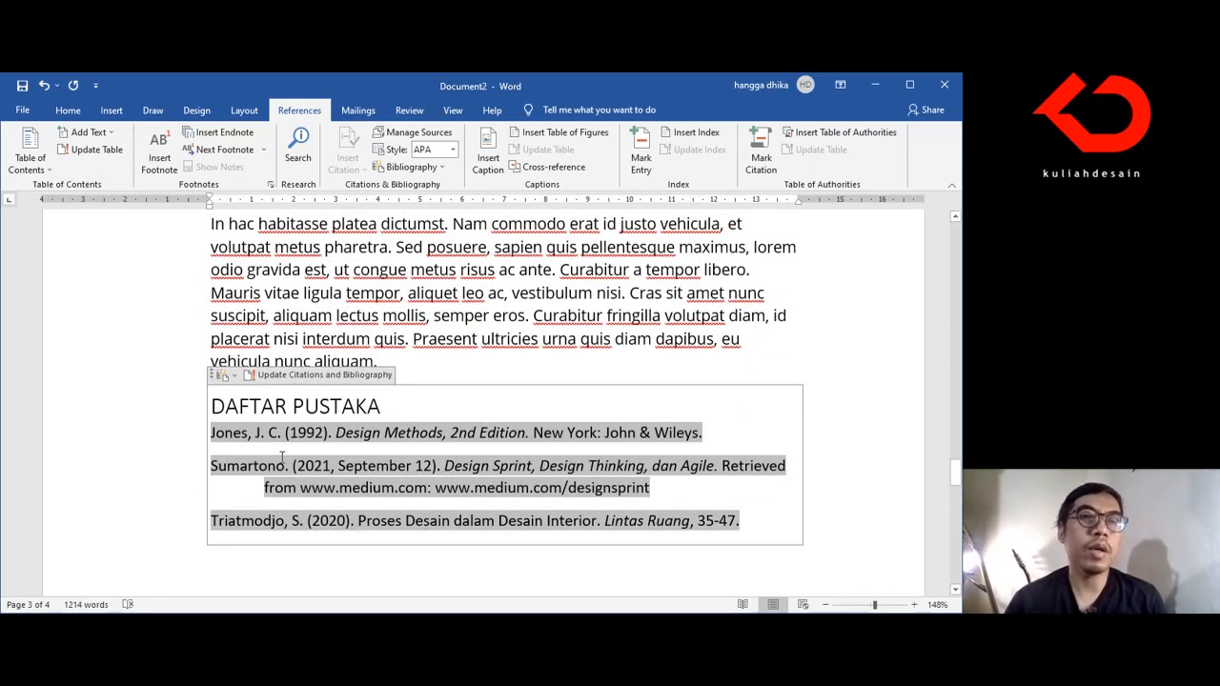
# Step: Select all the bibliography entries below the DAFTAR PUSTAKA heading and apply the APA Sixth Edition citation style
pyautogui.click(339, 434)
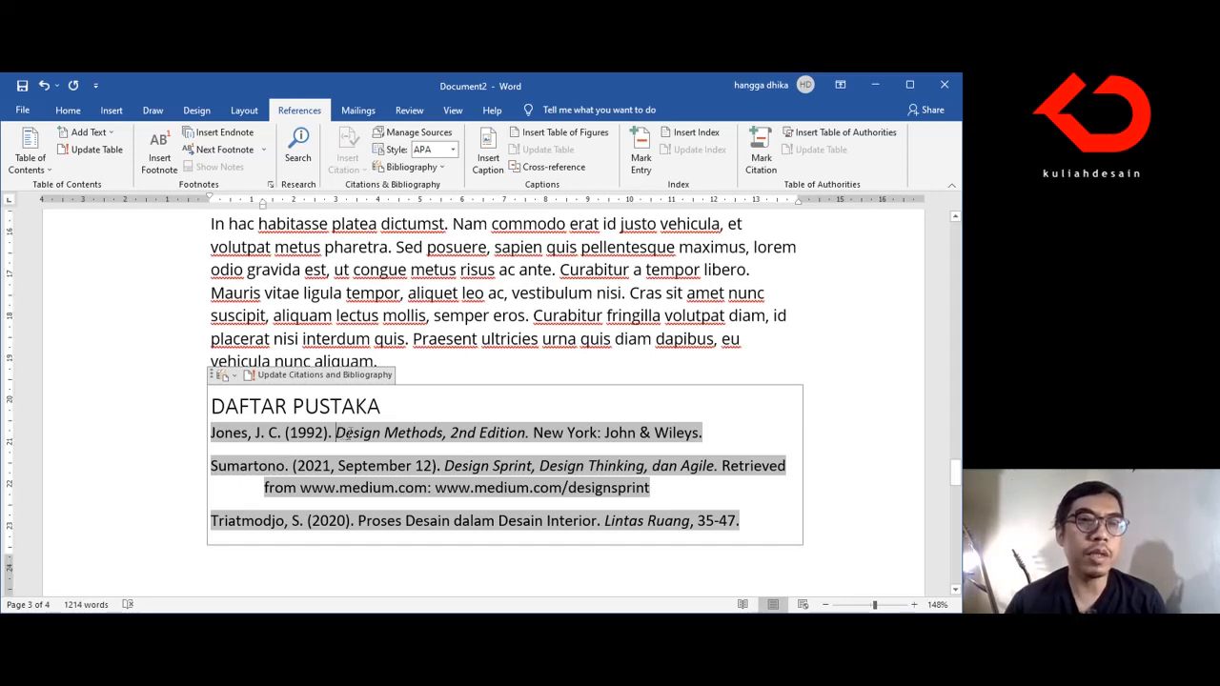
pyautogui.moveTo(212, 432); pyautogui.dragTo(770, 525)
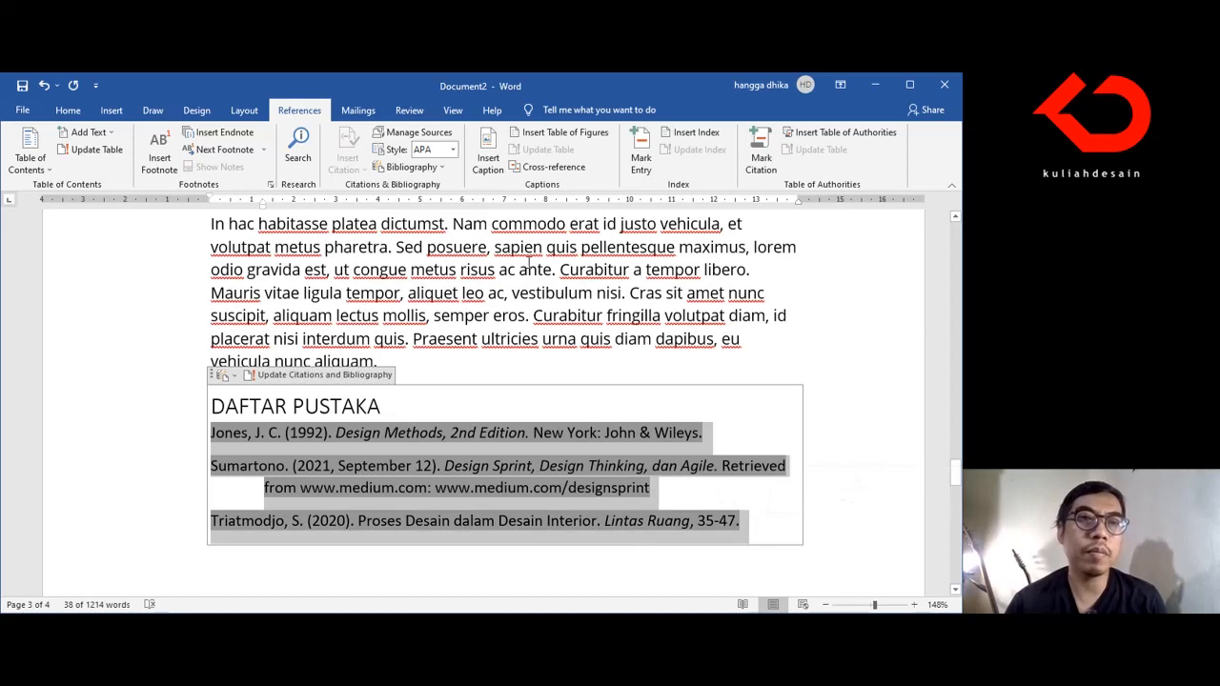
pyautogui.click(453, 149)
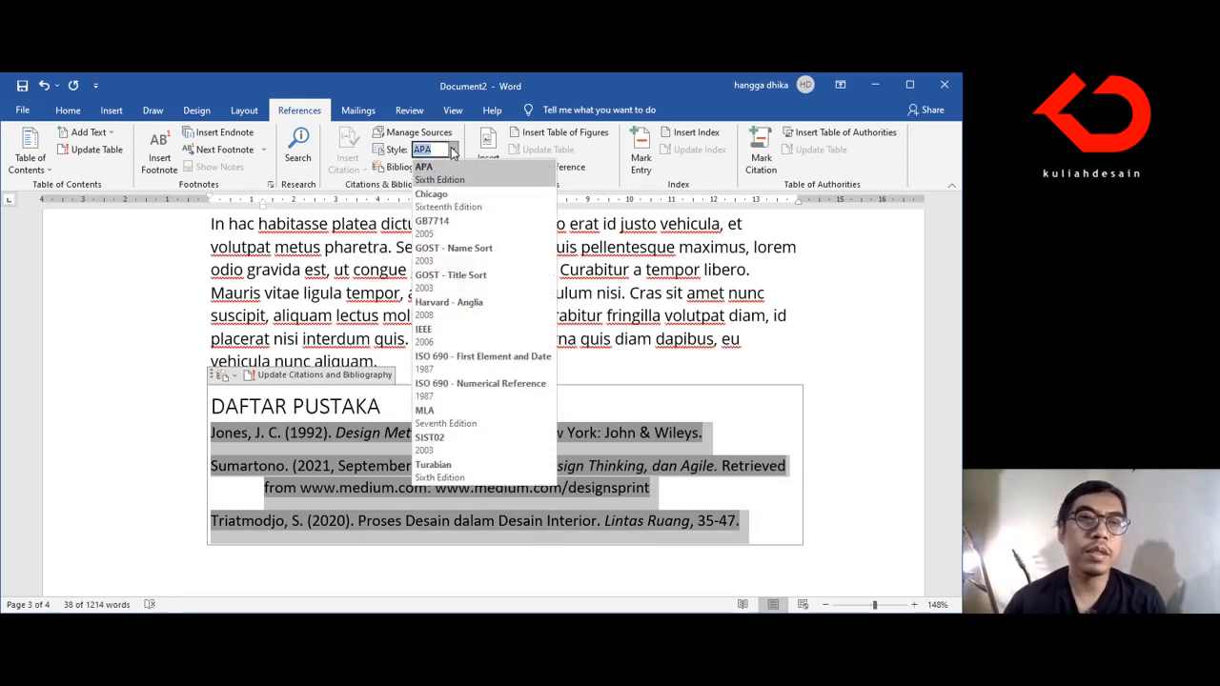
pyautogui.click(455, 183)
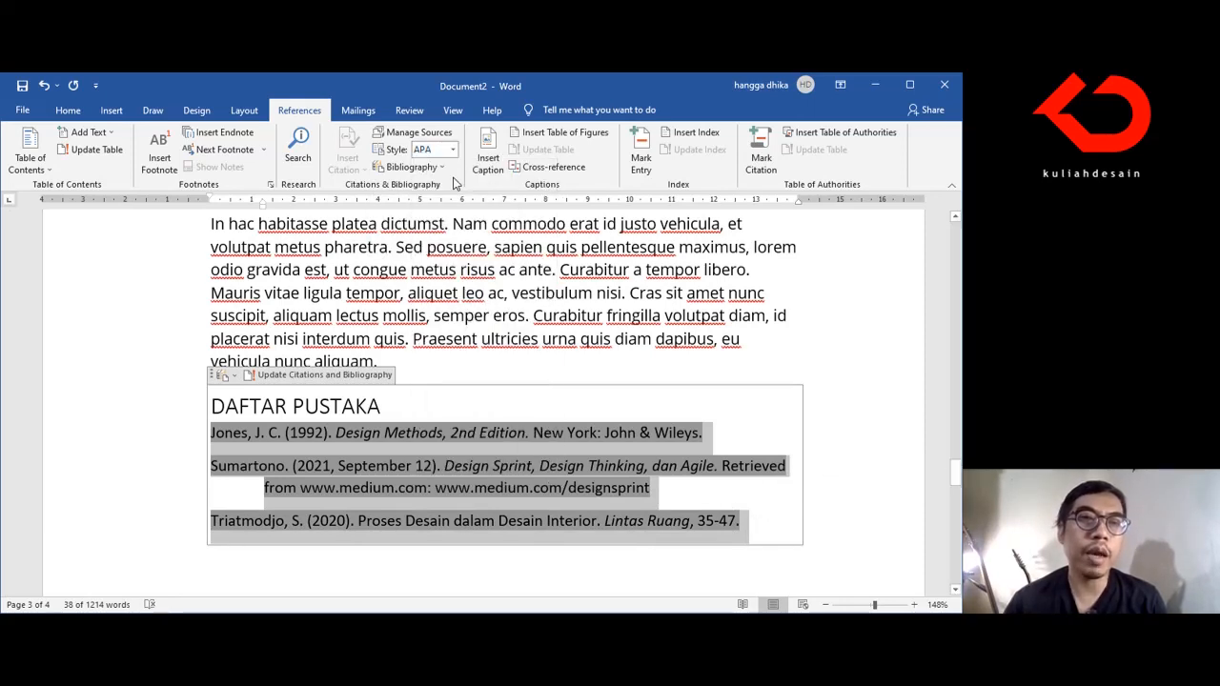
# Step: Switch the document's citation style to Chicago Sixteenth Edition and back to APA Sixth Edition to compare the bibliography formats
pyautogui.click(377, 488)
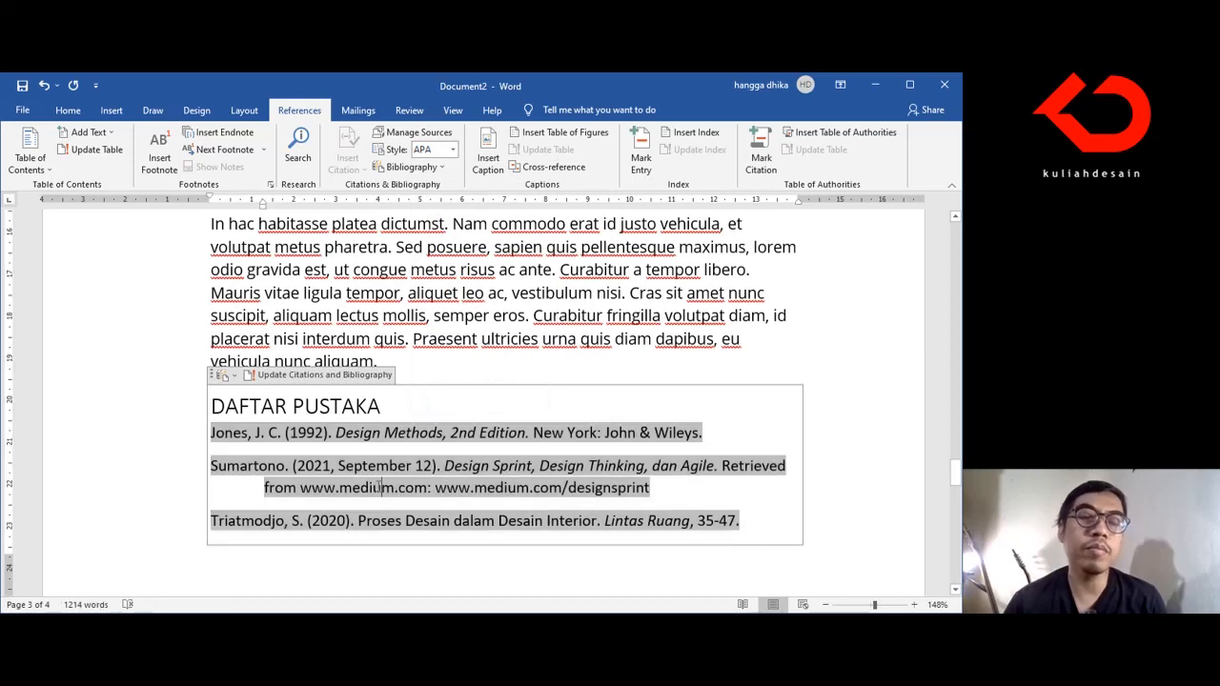
pyautogui.click(384, 406)
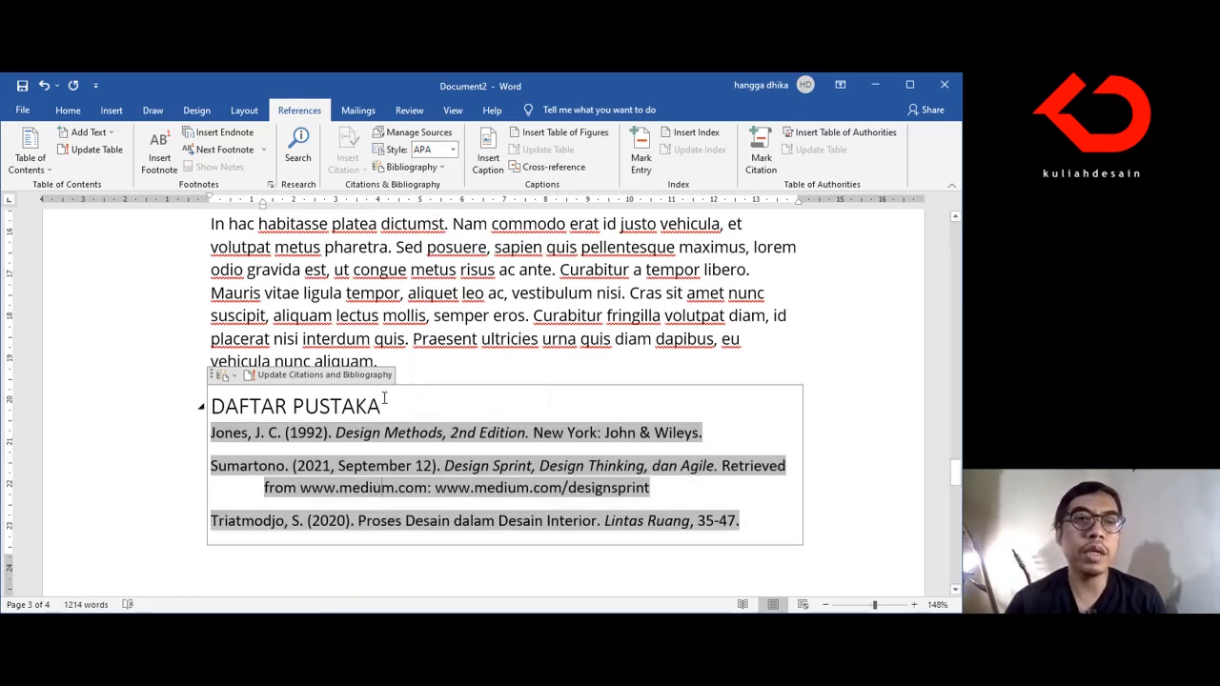
pyautogui.click(454, 150)
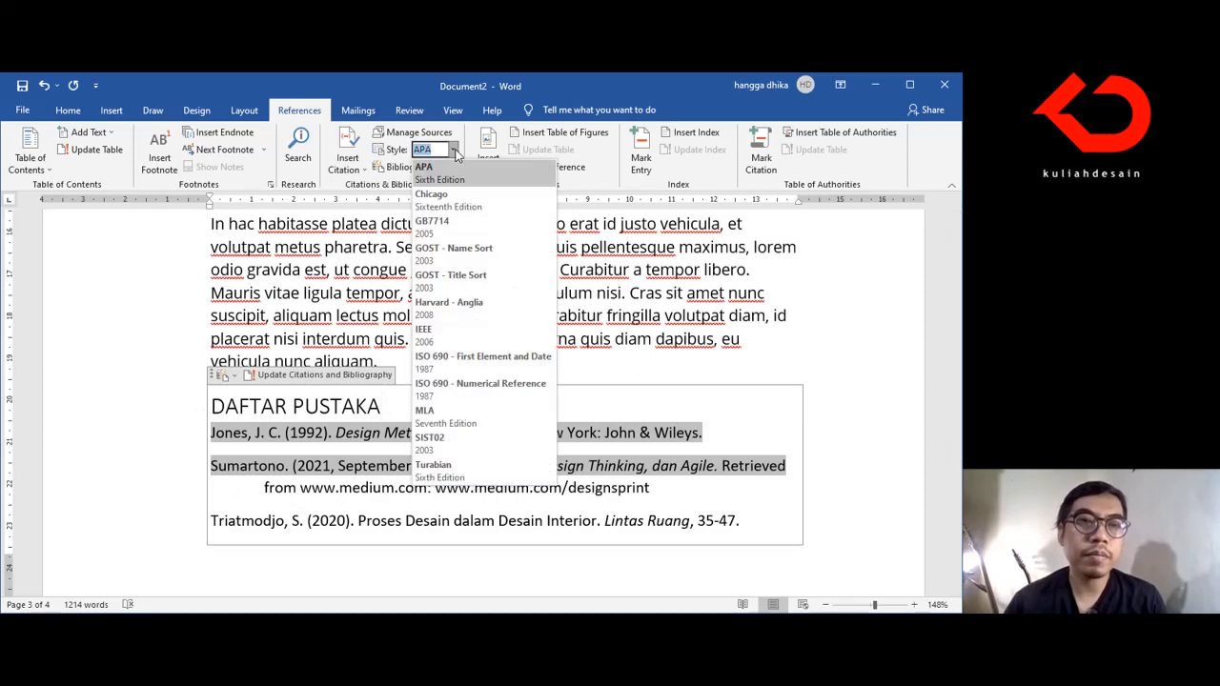
pyautogui.click(460, 202)
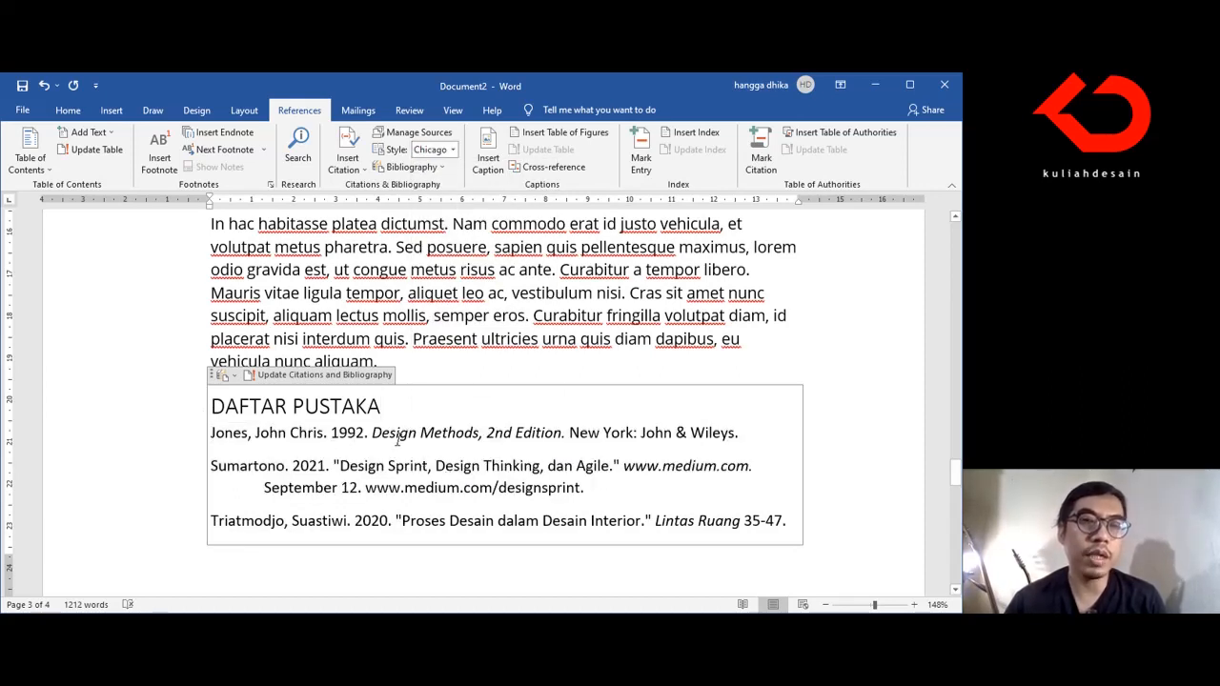
pyautogui.click(453, 152)
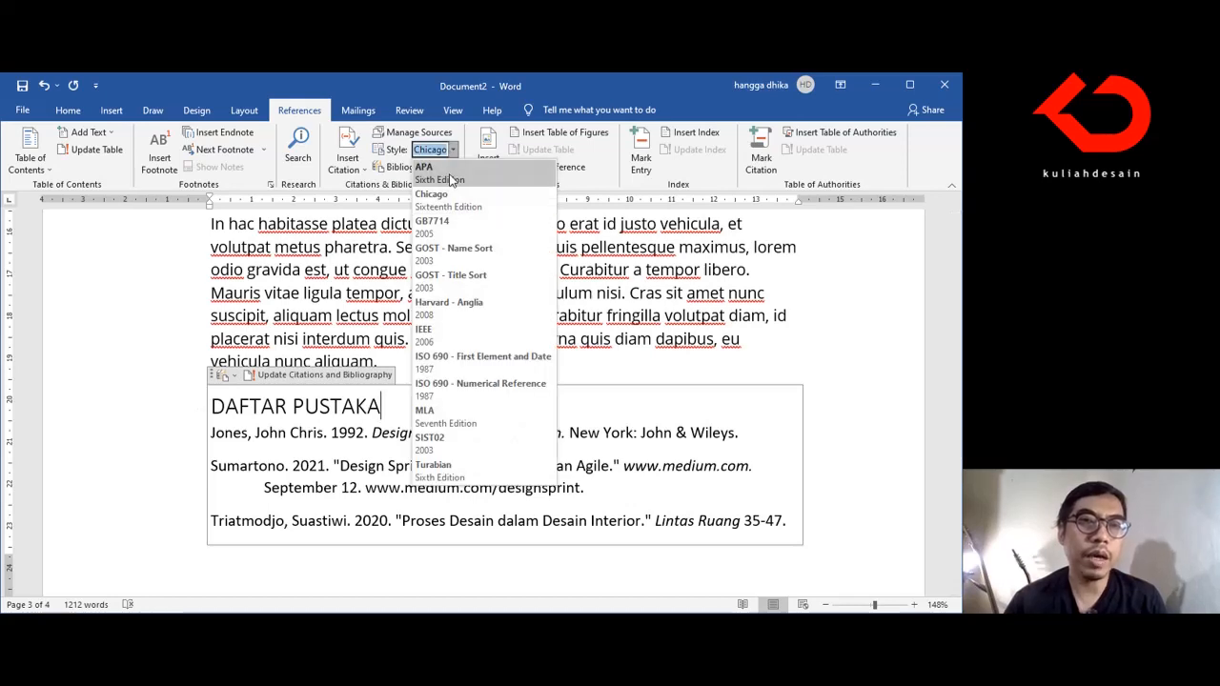
pyautogui.click(452, 181)
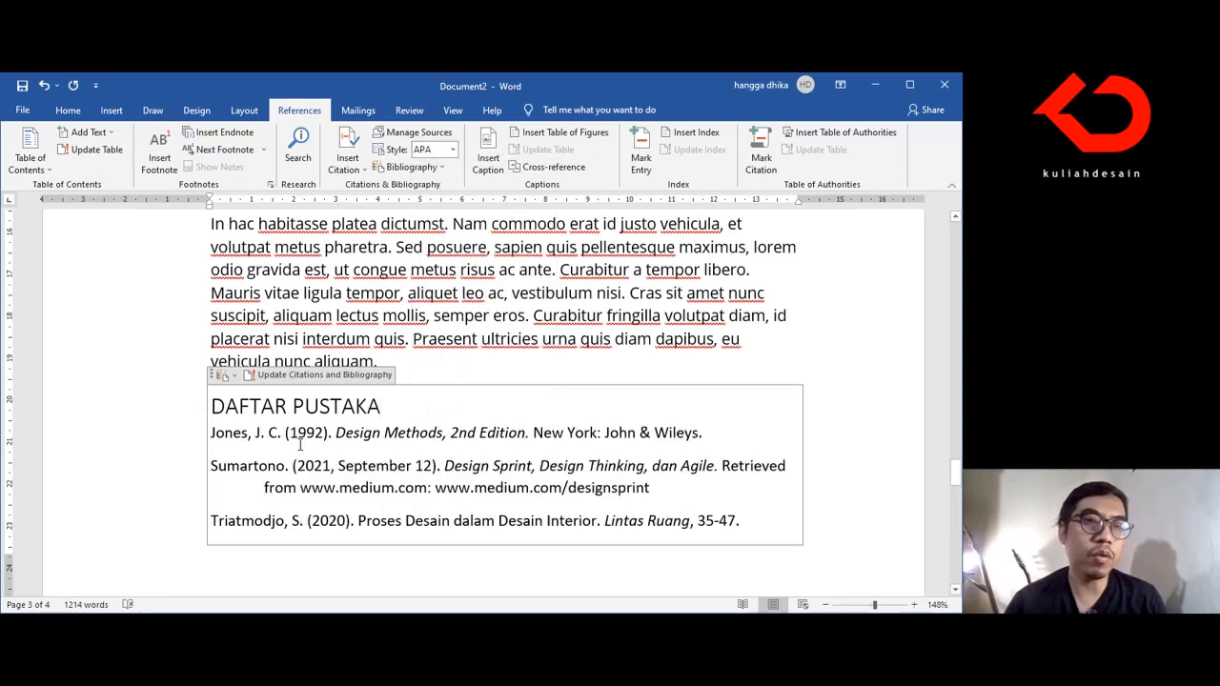
# Step: Set the citation style to Chicago Sixteenth Edition and insert a blank line below the DAFTAR PUSTAKA heading
pyautogui.click(452, 150)
pyautogui.click(456, 195)
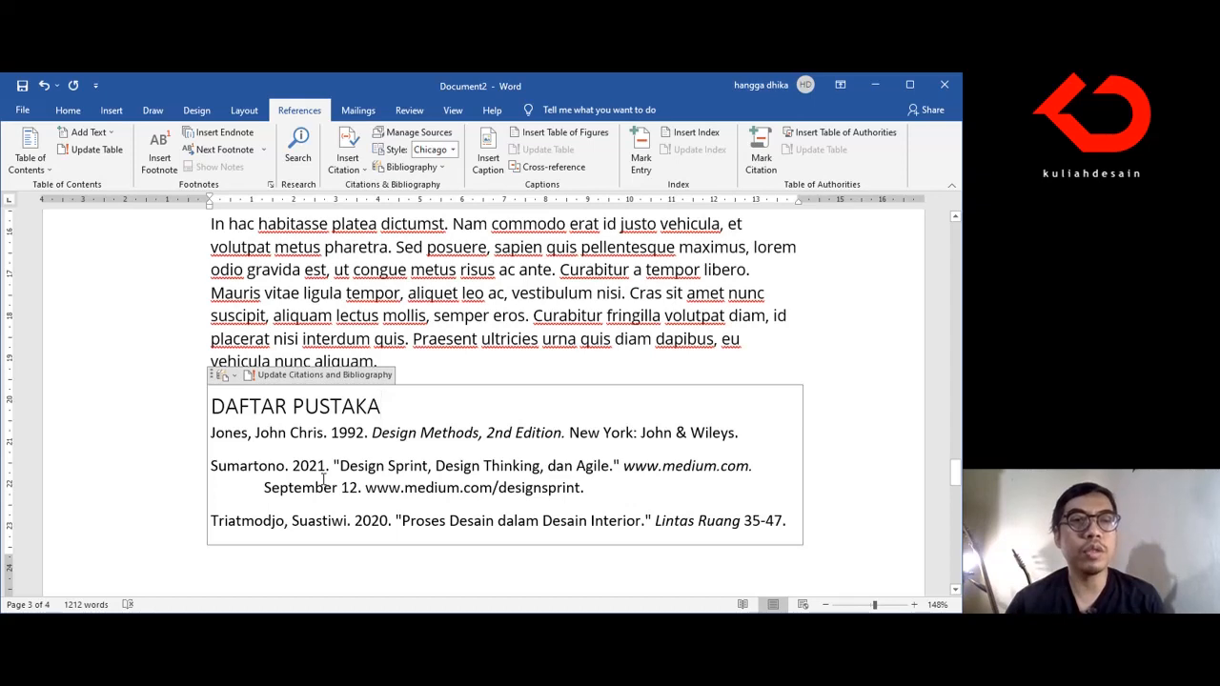
pyautogui.press('Return')
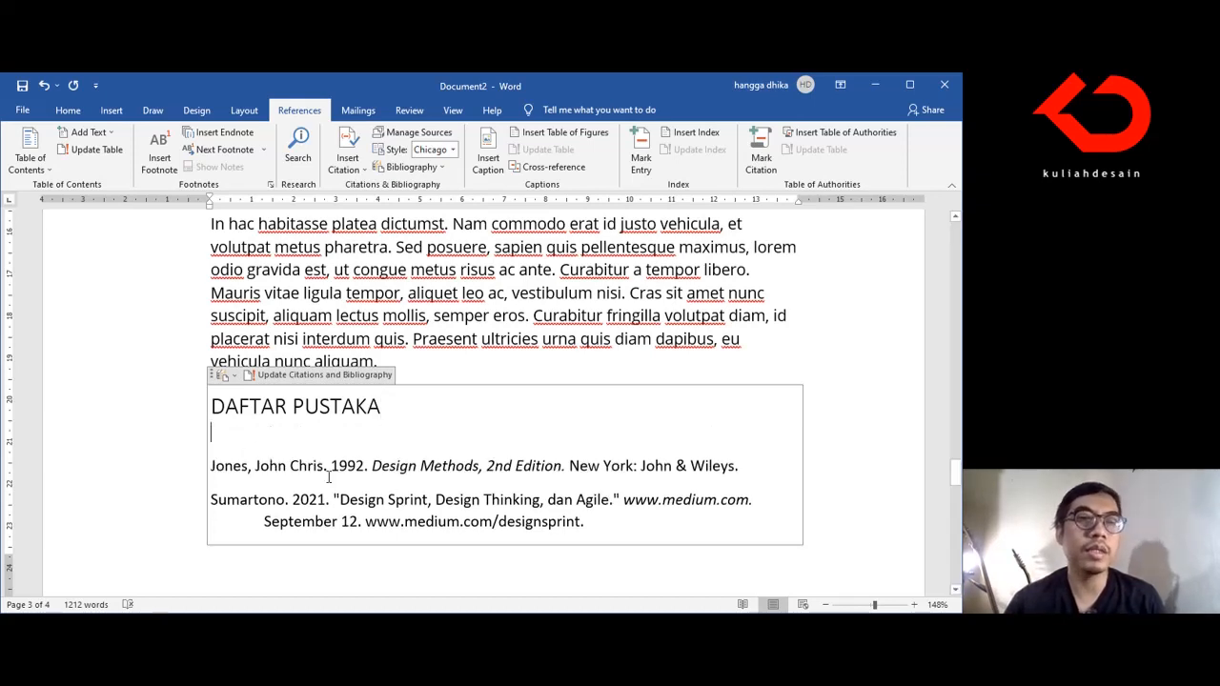
pyautogui.scroll(-5, 324, 477)
pyautogui.scroll(2, 327, 476)
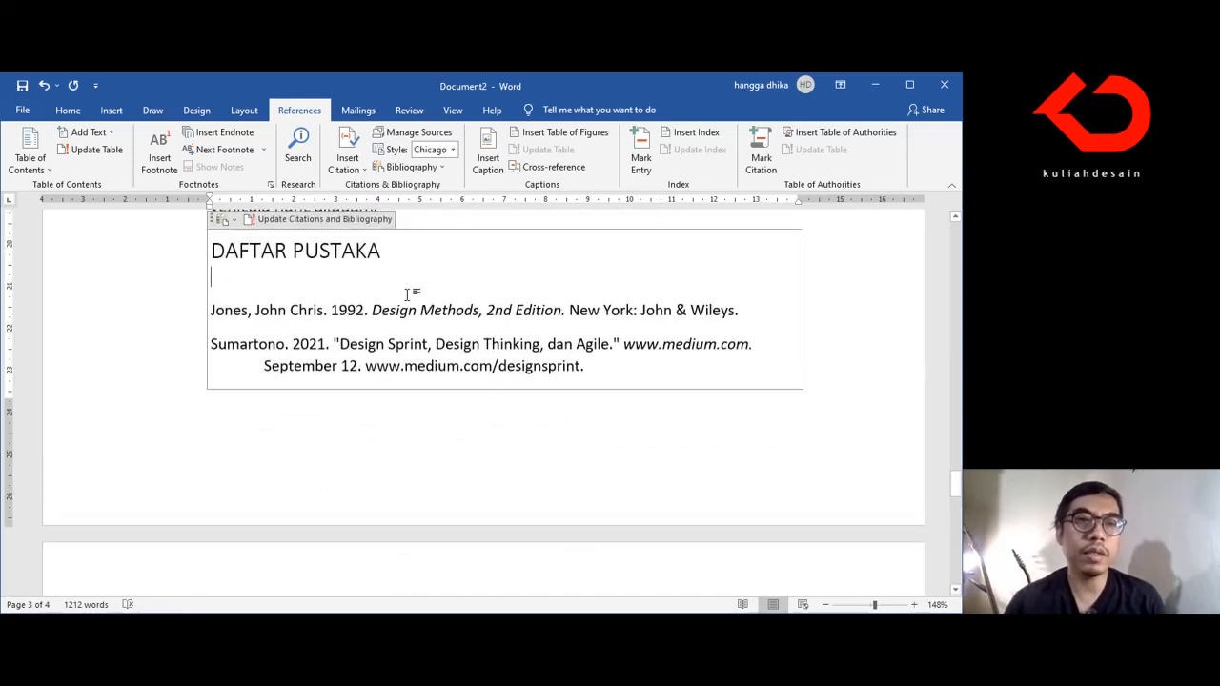
# Step: Move the DAFTAR PUSTAKA heading and its bibliography entries onto page 4, separate from the body text
pyautogui.scroll(1, 445, 274)
pyautogui.hotkey('ctrl', 'z')
pyautogui.hotkey('ctrl', 'z')
pyautogui.hotkey('ctrl', 'z')
pyautogui.hotkey('ctrl', 'z')
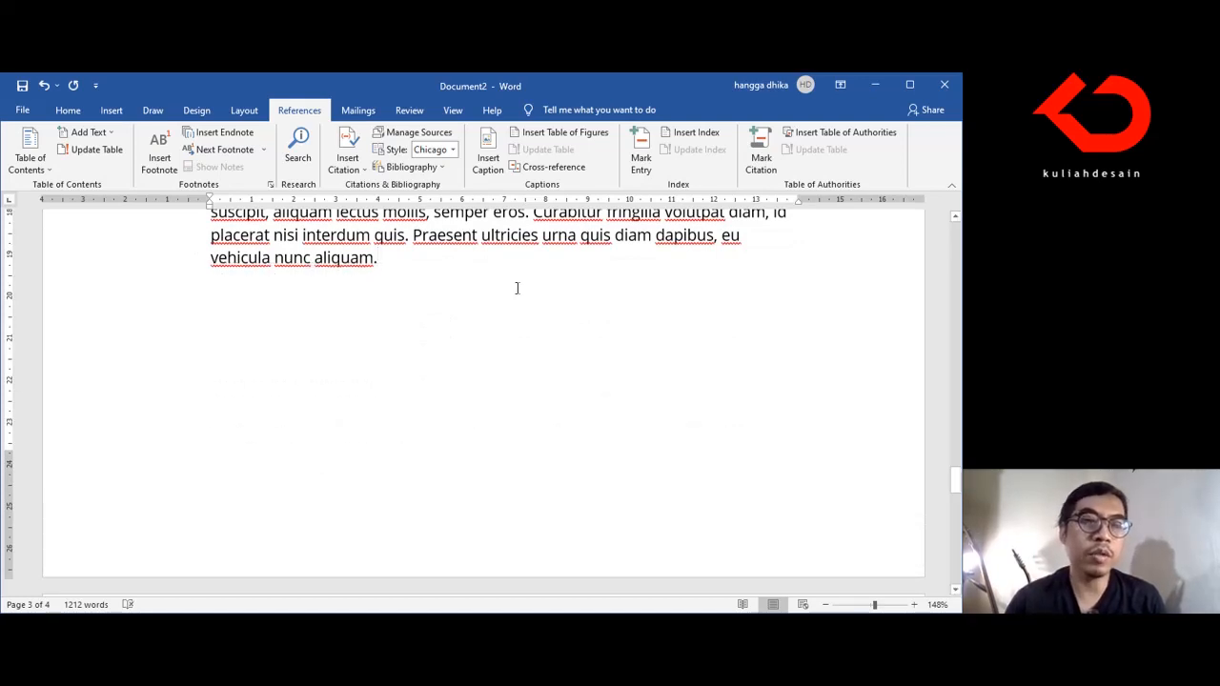
pyautogui.hotkey('ctrl', 'y')
pyautogui.hotkey('ctrl', 'y')
pyautogui.hotkey('ctrl', 'y')
pyautogui.hotkey('ctrl', 'y')
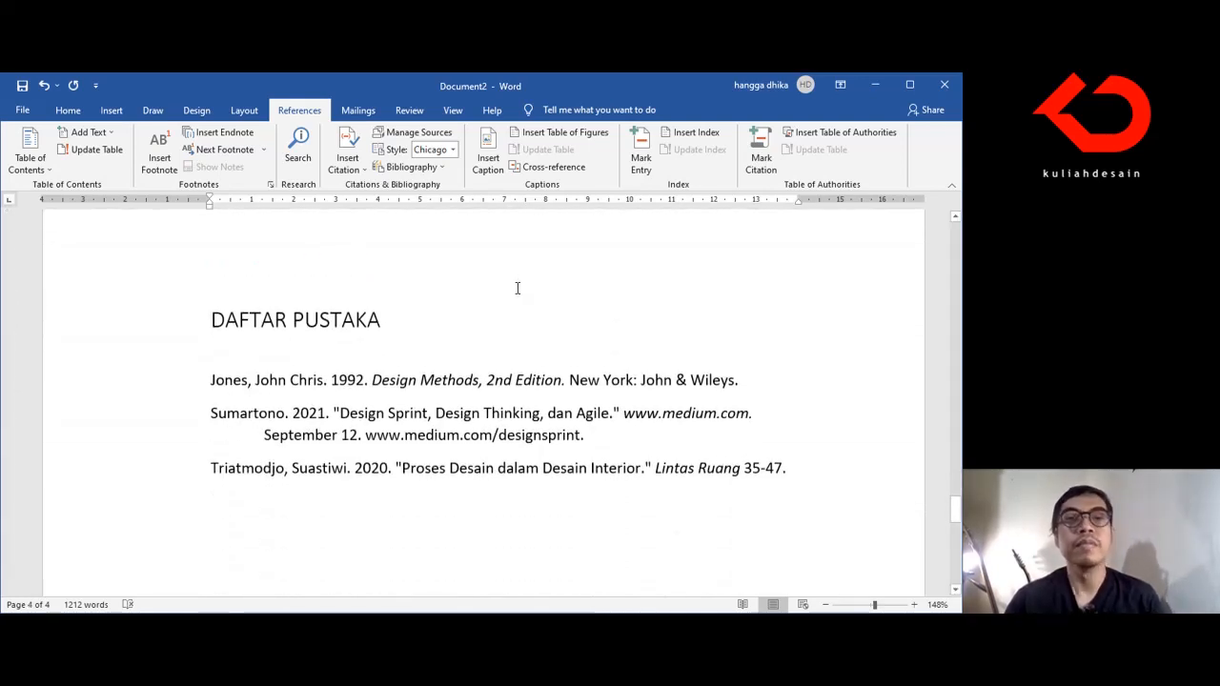